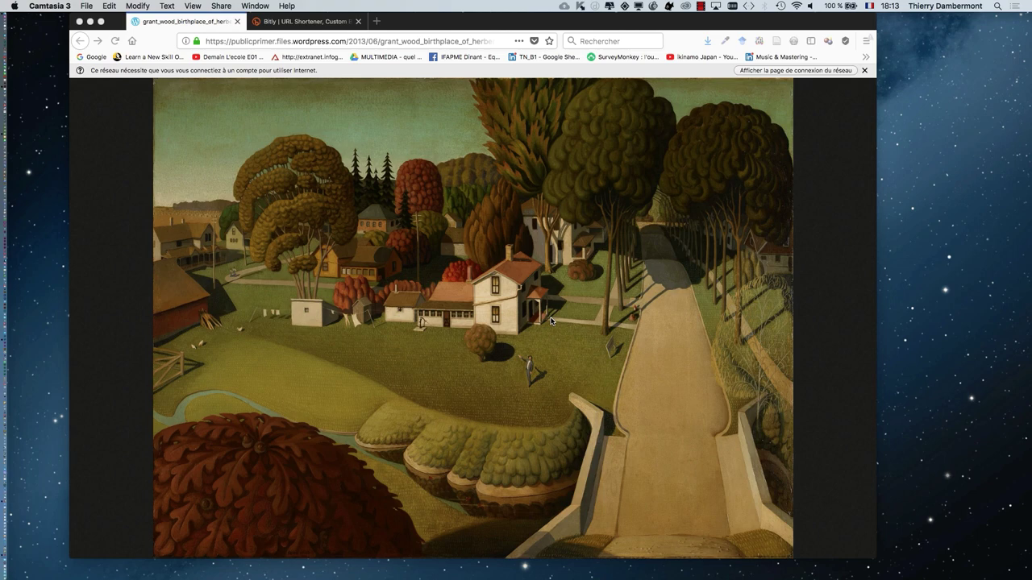
# Step: Toggle the painting between full size and fit-to-window, scrolling around the trees and house
pyautogui.click(470, 323)
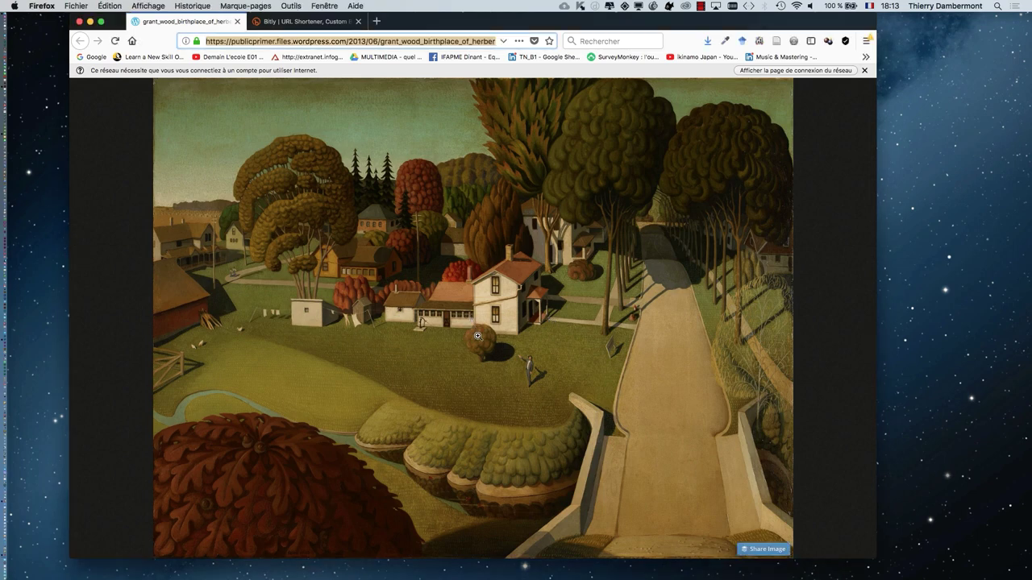
pyautogui.click(479, 337)
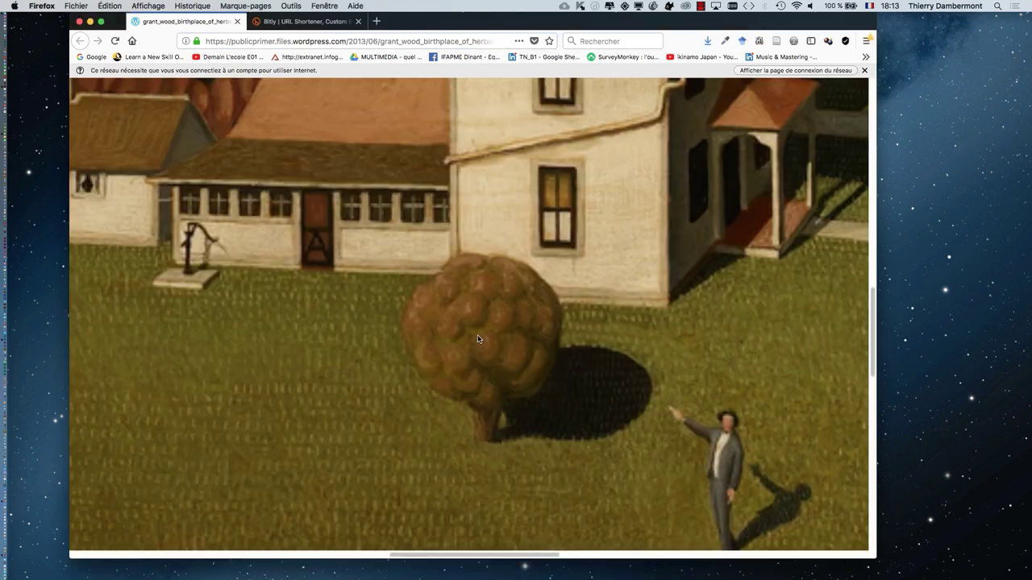
pyautogui.click(392, 257)
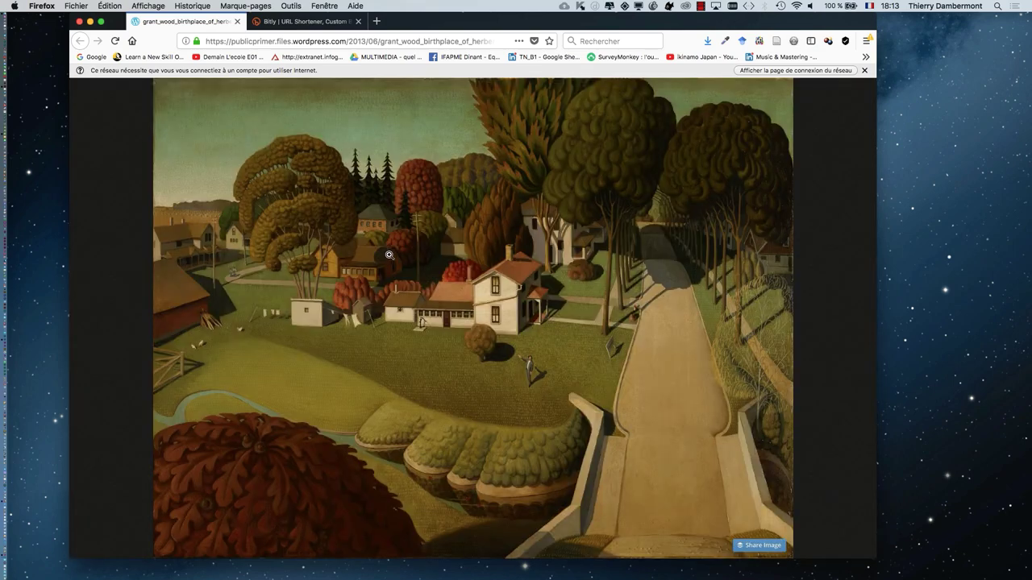
pyautogui.click(353, 209)
pyautogui.scroll(-10, 310, 218)
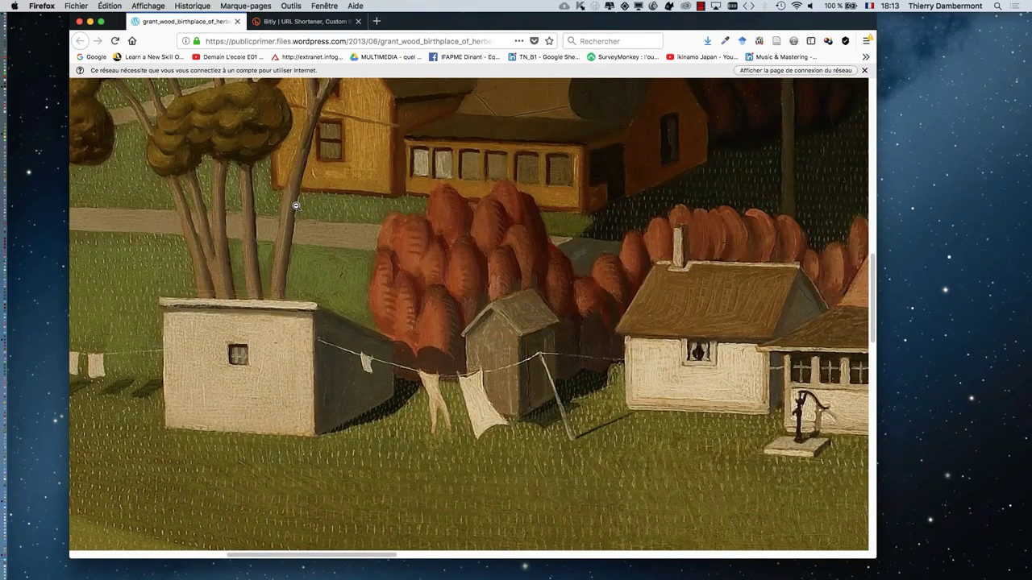
pyautogui.scroll(-10, 295, 207)
pyautogui.scroll(-2, 341, 234)
pyautogui.scroll(18, 341, 237)
pyautogui.scroll(5, 346, 241)
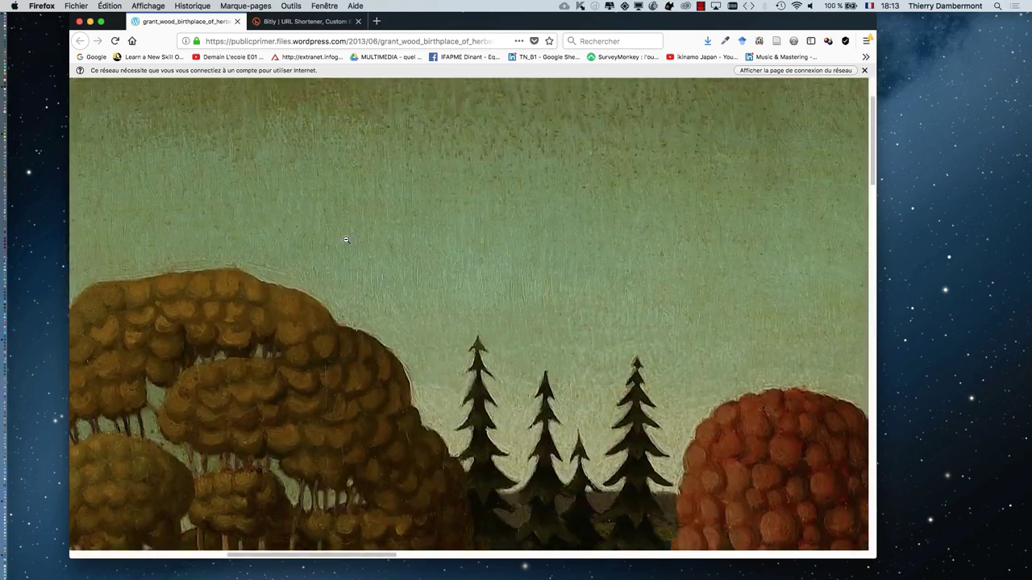
pyautogui.scroll(-3, 345, 243)
pyautogui.scroll(-5, 345, 247)
# Step: Zoom in on the house and the tall roadside trees, refit the painting, then go to the Bitly tab
pyautogui.click(345, 247)
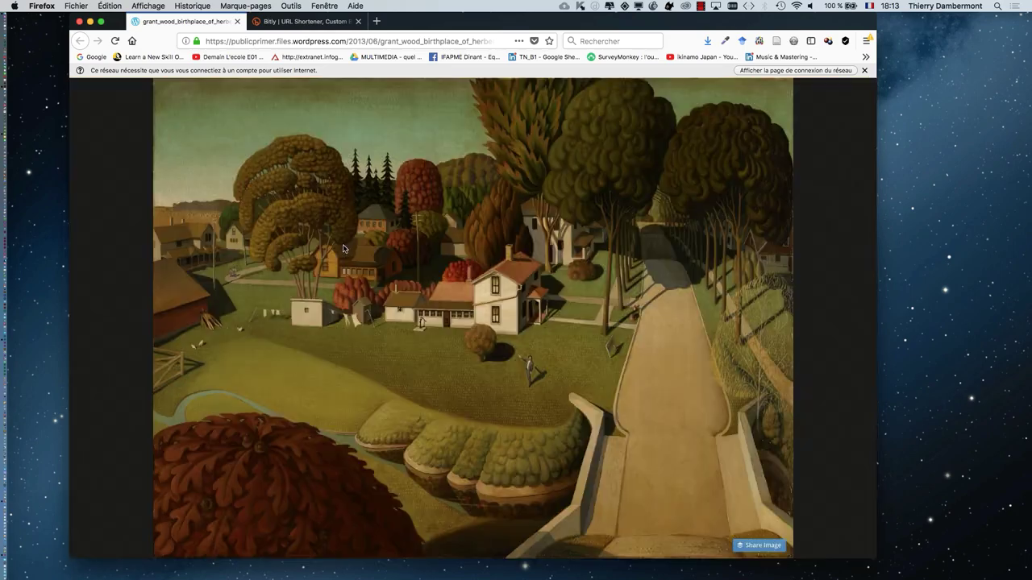
pyautogui.click(377, 291)
pyautogui.click(444, 316)
pyautogui.click(438, 354)
pyautogui.click(565, 229)
pyautogui.click(597, 280)
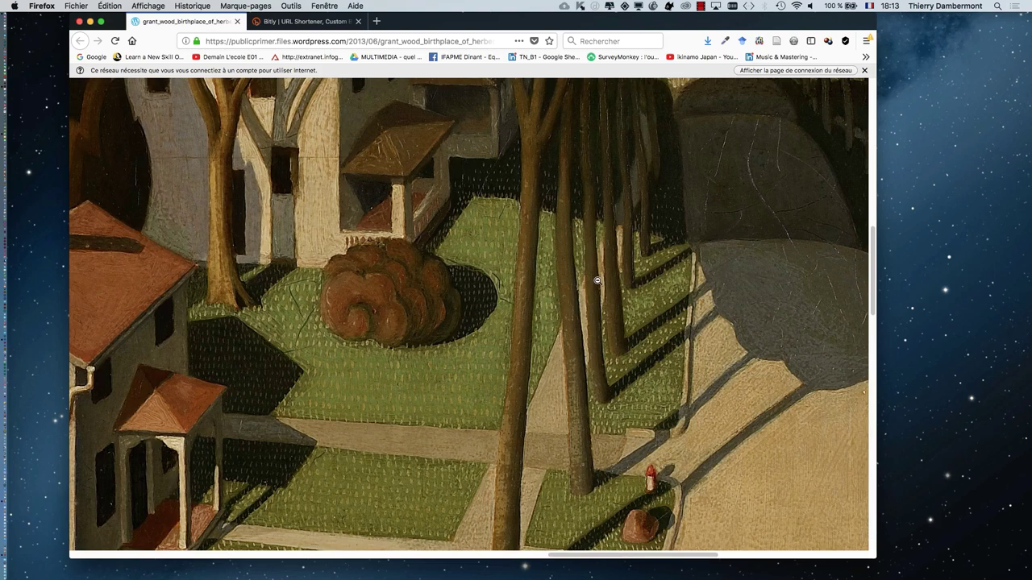
pyautogui.click(638, 301)
pyautogui.click(320, 23)
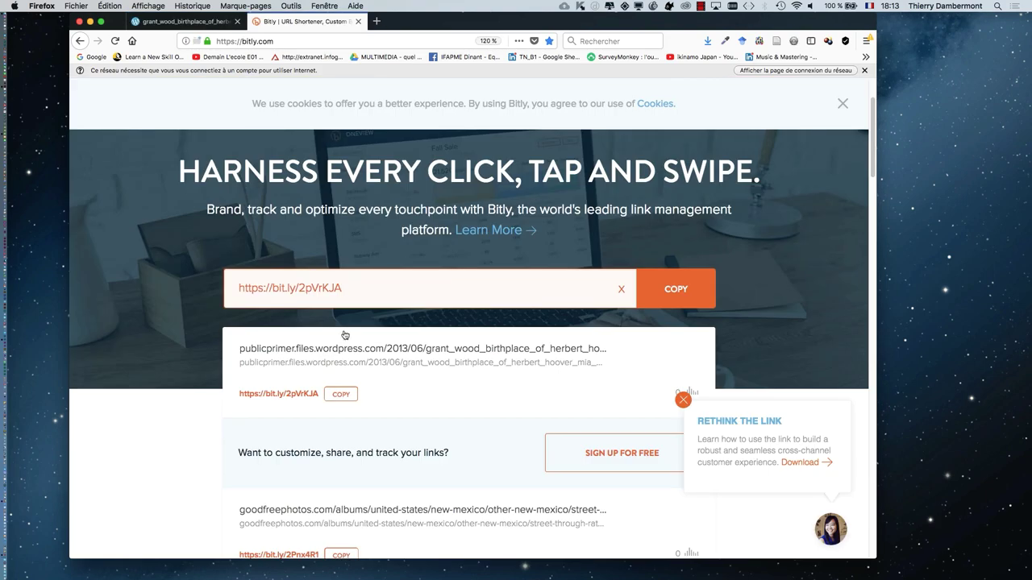
pyautogui.moveTo(357, 288); pyautogui.dragTo(274, 289)
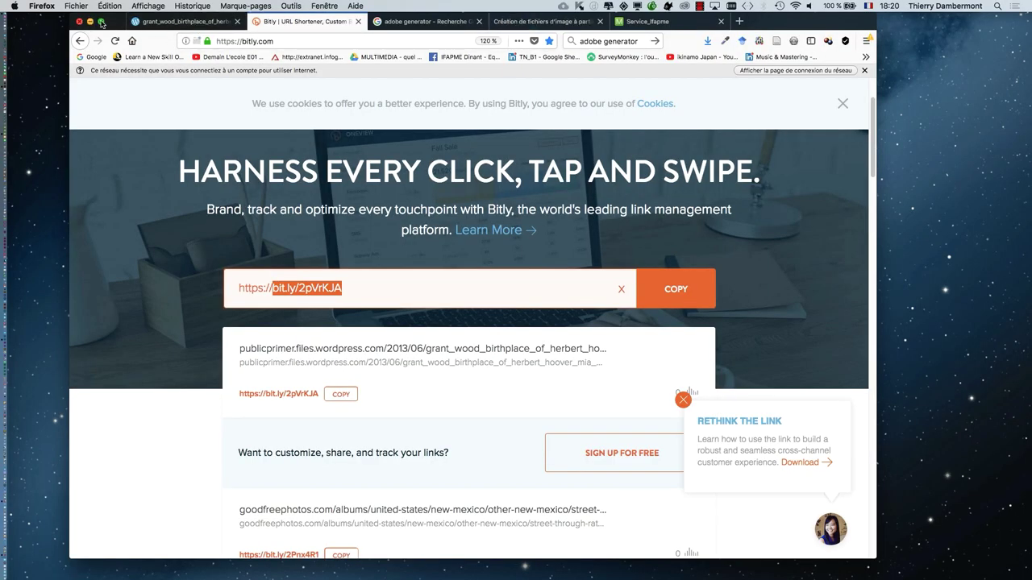
# Step: Save the painting image from its Firefox page via Enregistrer l'image sous, then switch to Photoshop
pyautogui.click(155, 24)
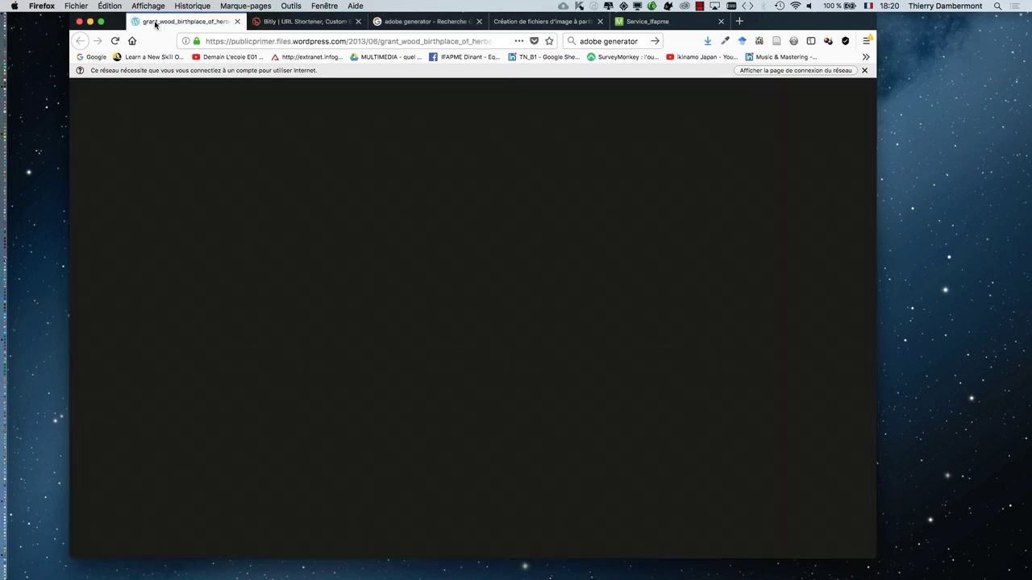
pyautogui.rightClick(424, 240)
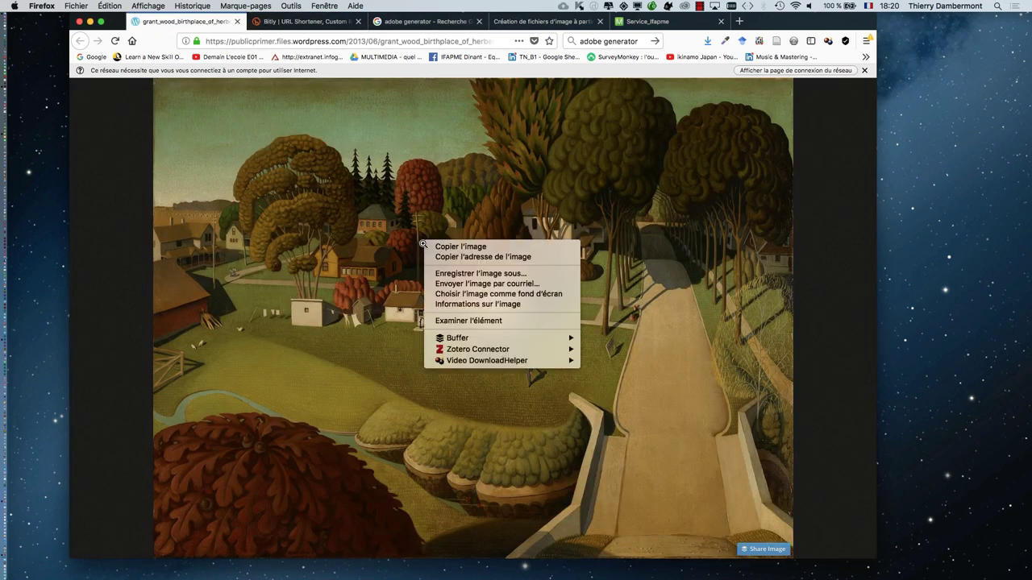
pyautogui.click(466, 275)
pyautogui.press('super+Tab')
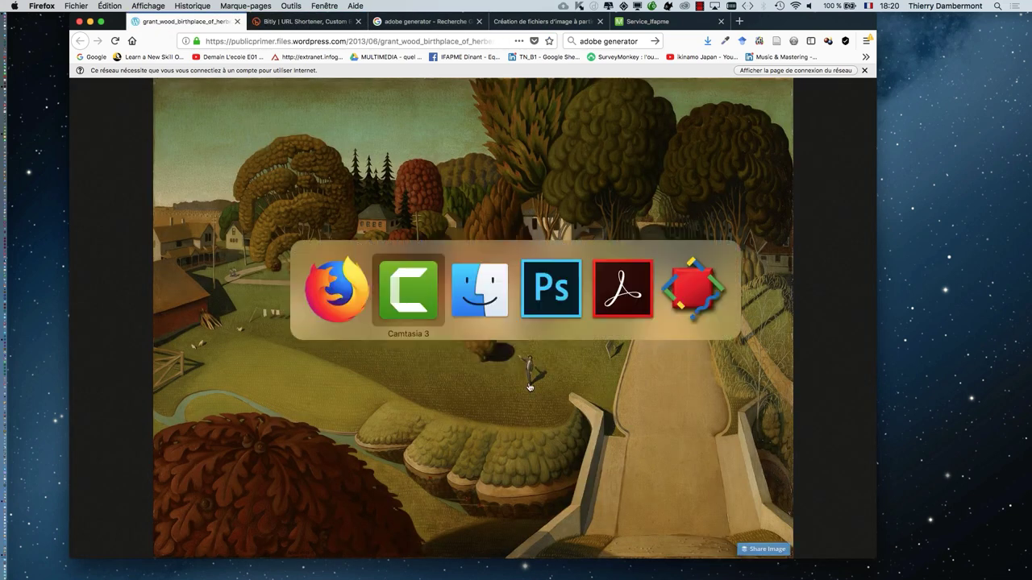
pyautogui.press('super+Tab')
pyautogui.press('super+Tab')
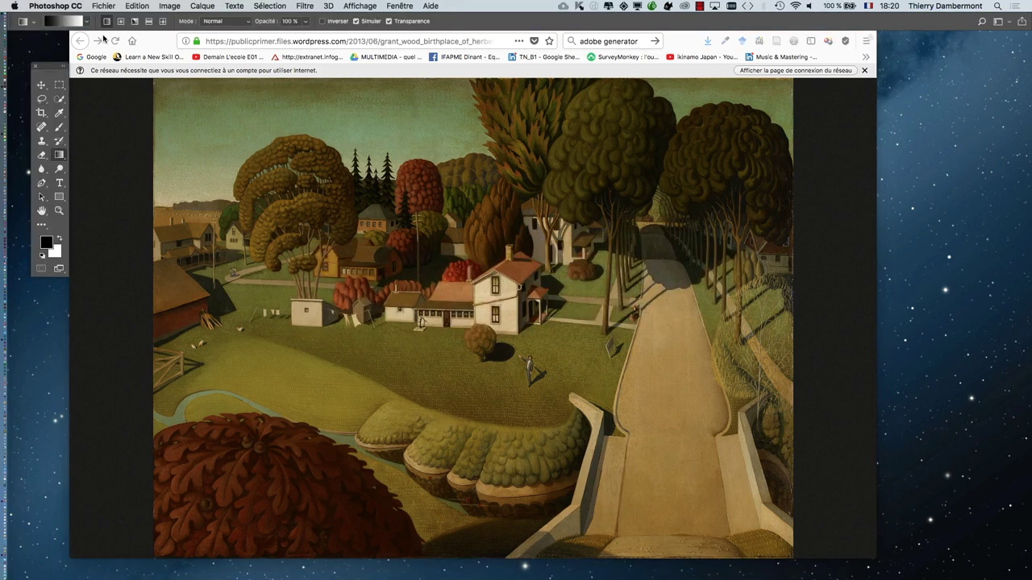
pyautogui.press('super+alt+h')
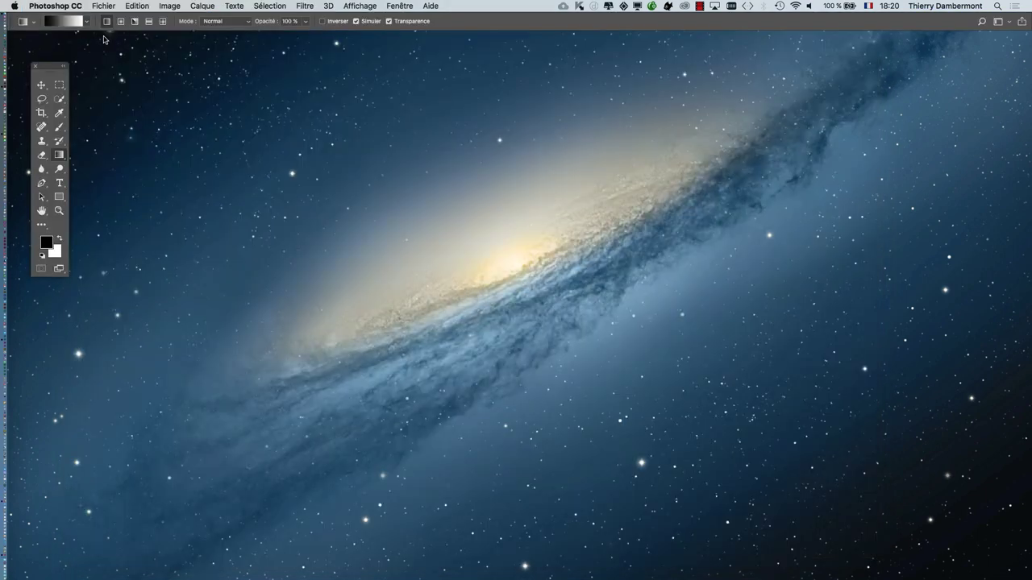
# Step: Open grant_wood_birthplace_of_herbert_hoover_mia_81105.jpeg in Photoshop and enlarge its document window
pyautogui.click(104, 6)
pyautogui.click(527, 172)
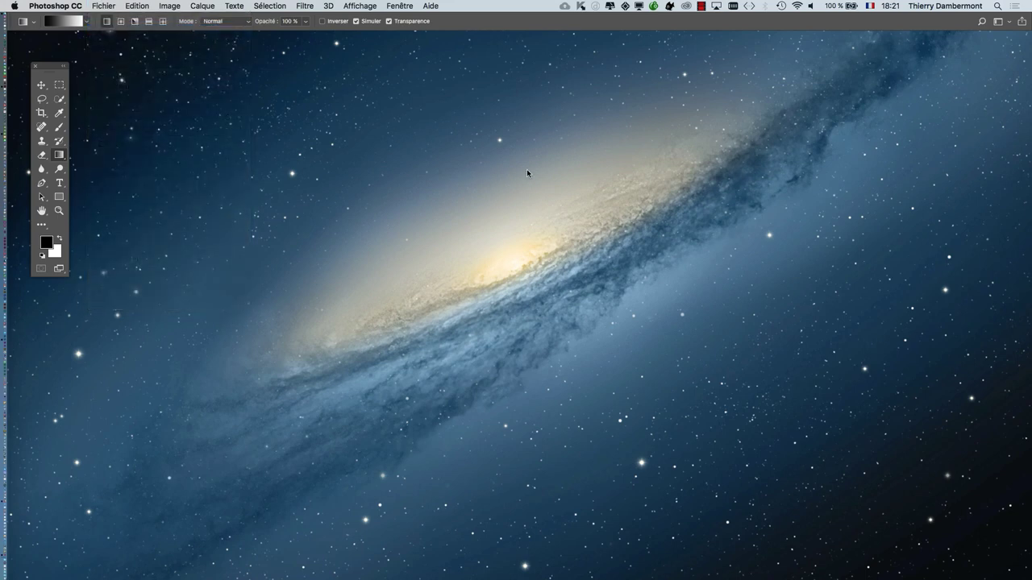
pyautogui.click(502, 58)
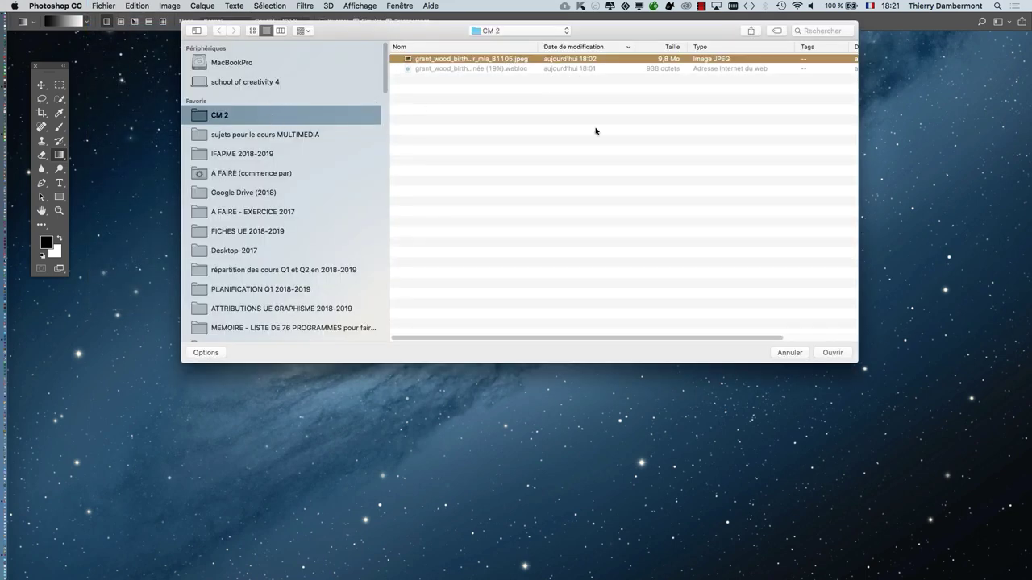
pyautogui.click(833, 353)
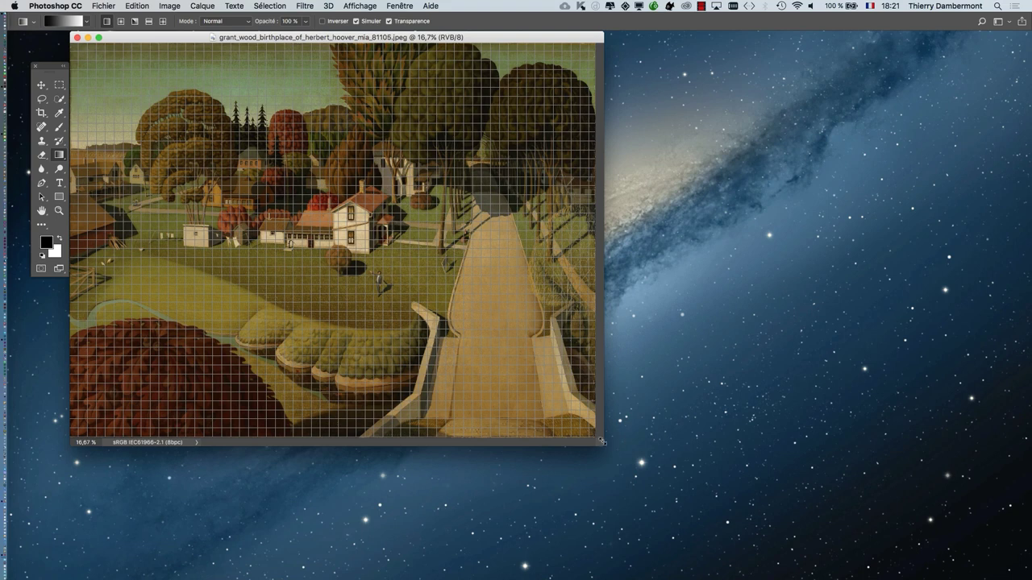
pyautogui.moveTo(603, 443); pyautogui.dragTo(949, 542)
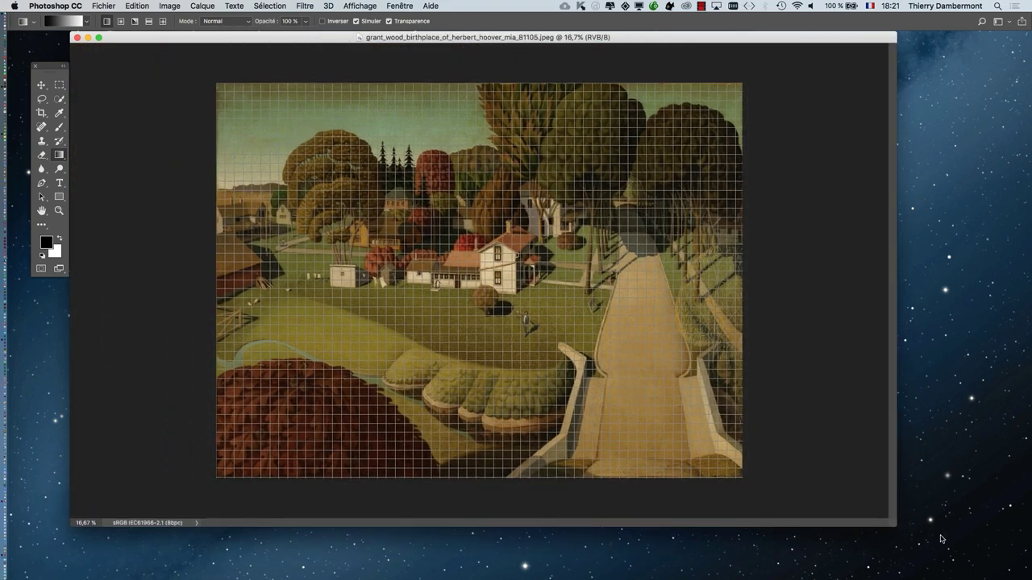
pyautogui.scroll(3, 449, 283)
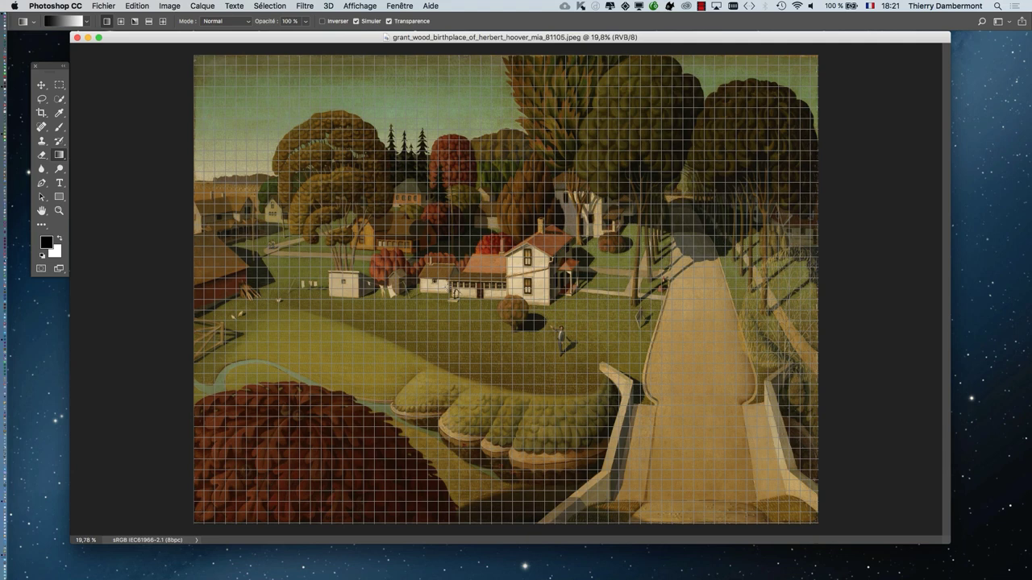
# Step: Turn off Affichage > Afficher > Grille and shrink the document window slightly
pyautogui.click(353, 6)
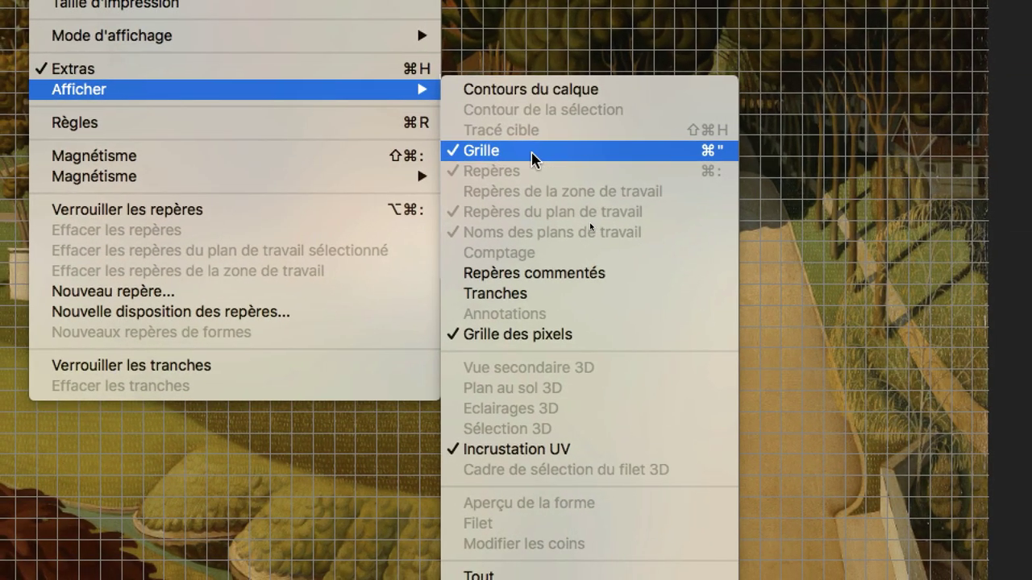
pyautogui.click(532, 153)
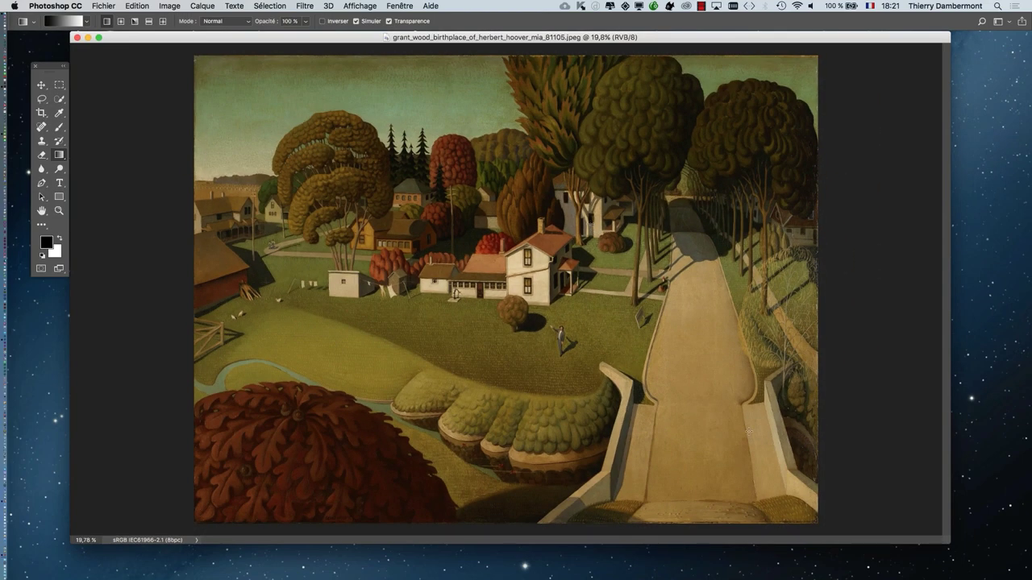
pyautogui.moveTo(949, 543)
pyautogui.mouseDown()
pyautogui.moveTo(904, 479)
pyautogui.moveTo(876, 524)
pyautogui.mouseUp()
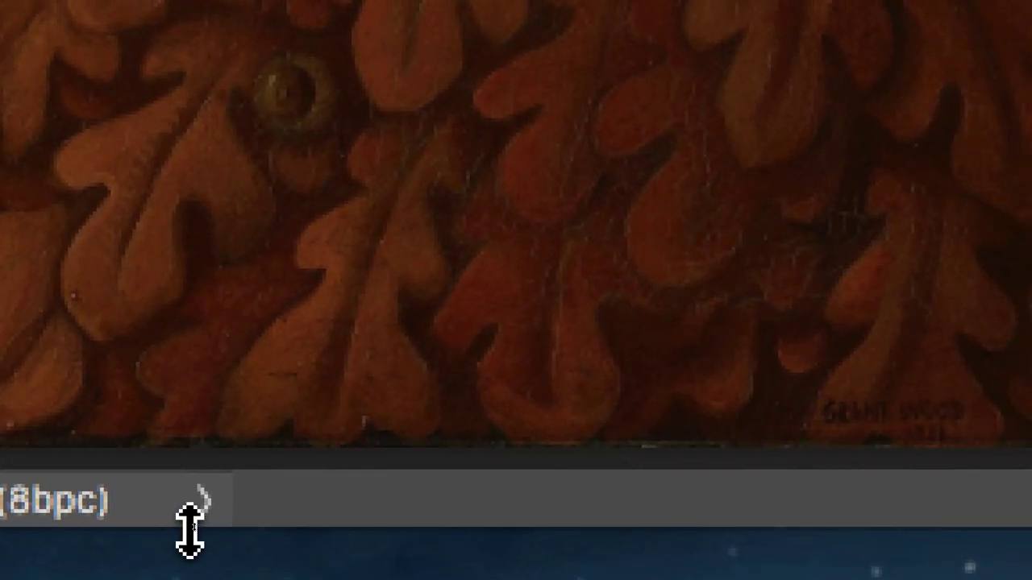
pyautogui.click(189, 516)
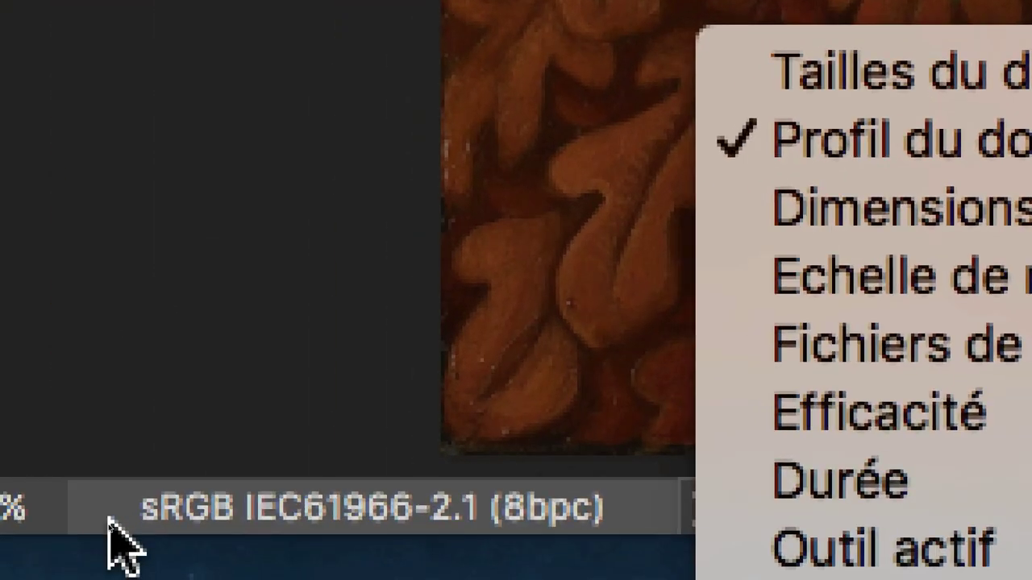
pyautogui.click(110, 520)
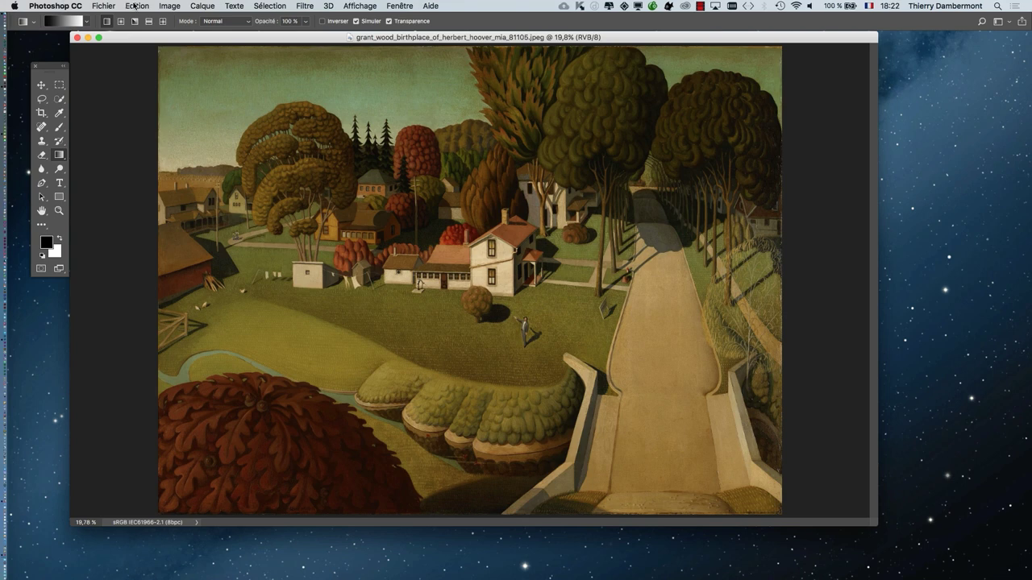
# Step: Assign the painting the sRGB IEC61966-2.1 profile through Edition > Attribuer un profil
pyautogui.click(136, 5)
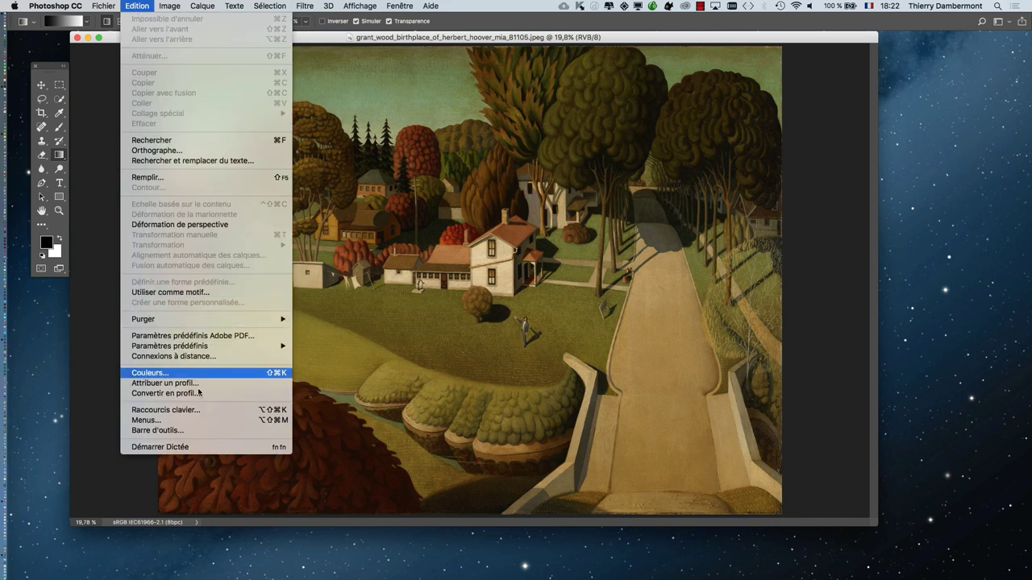
pyautogui.press('Escape')
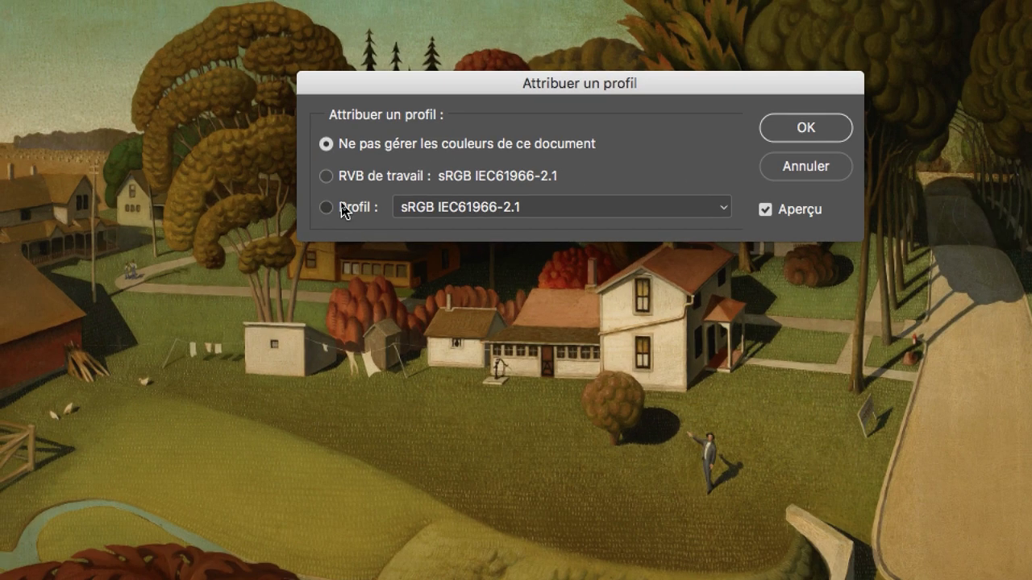
pyautogui.click(345, 203)
pyautogui.click(484, 199)
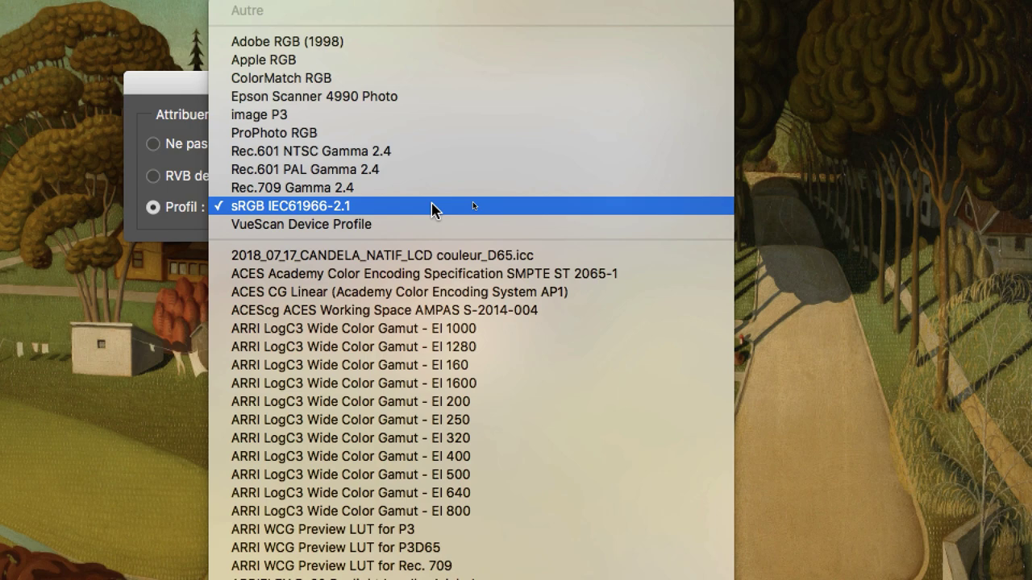
pyautogui.click(431, 208)
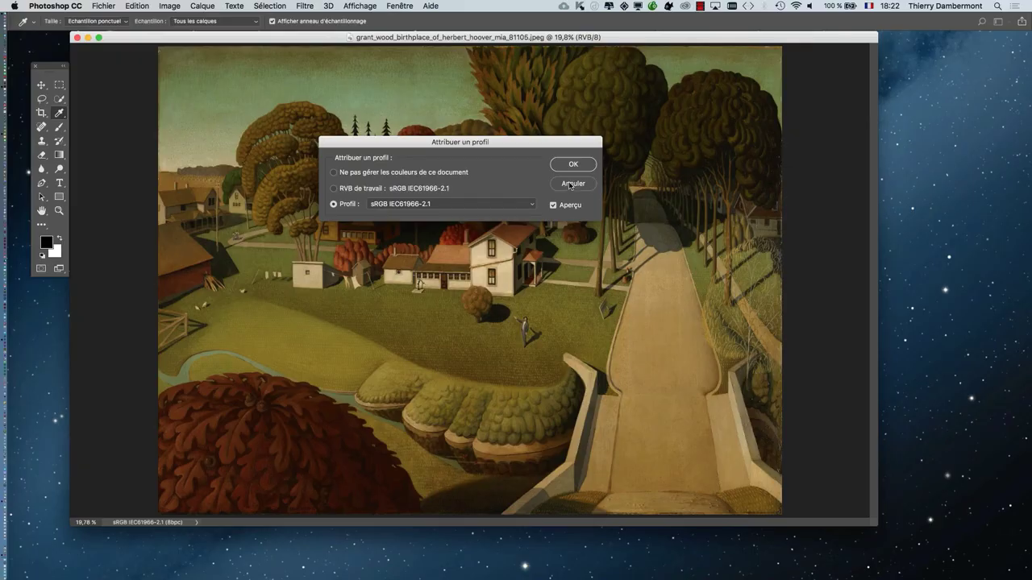
pyautogui.click(574, 172)
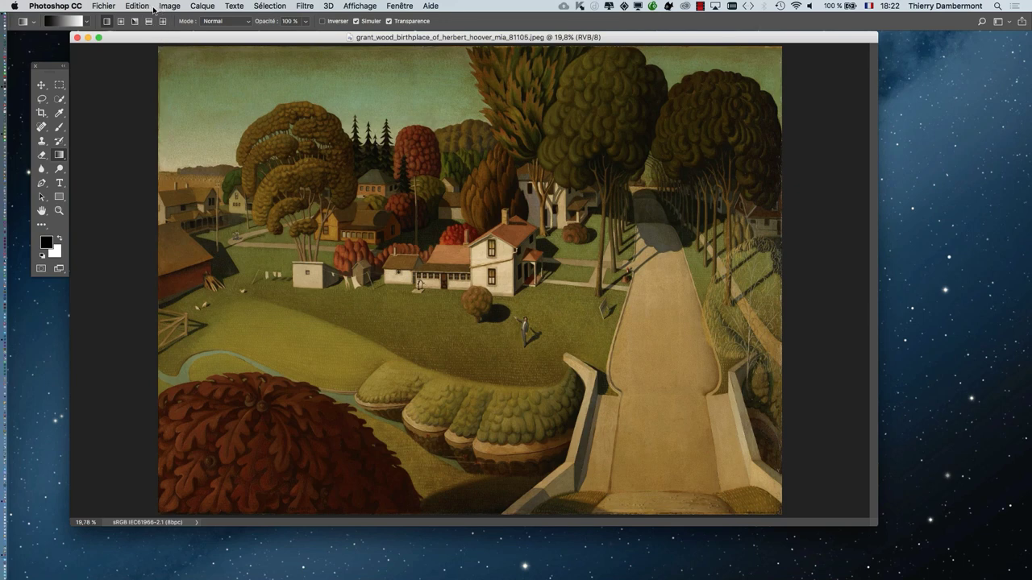
pyautogui.click(145, 5)
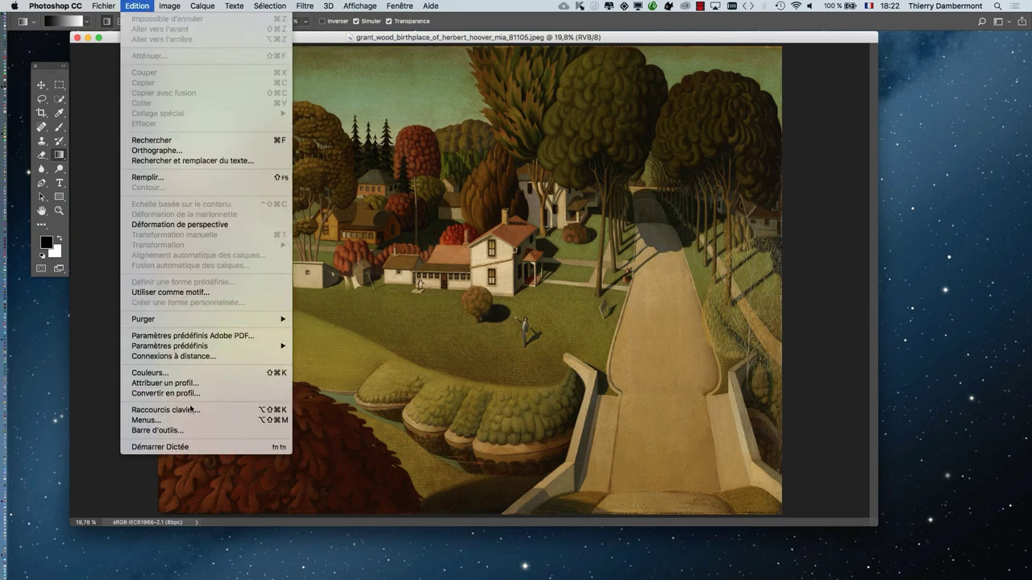
pyautogui.click(150, 373)
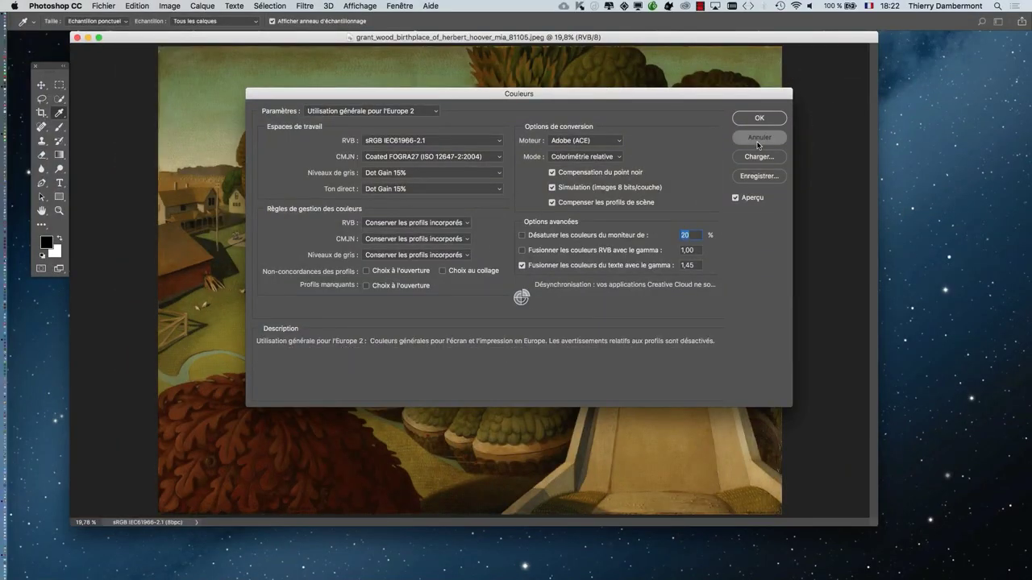
pyautogui.click(758, 139)
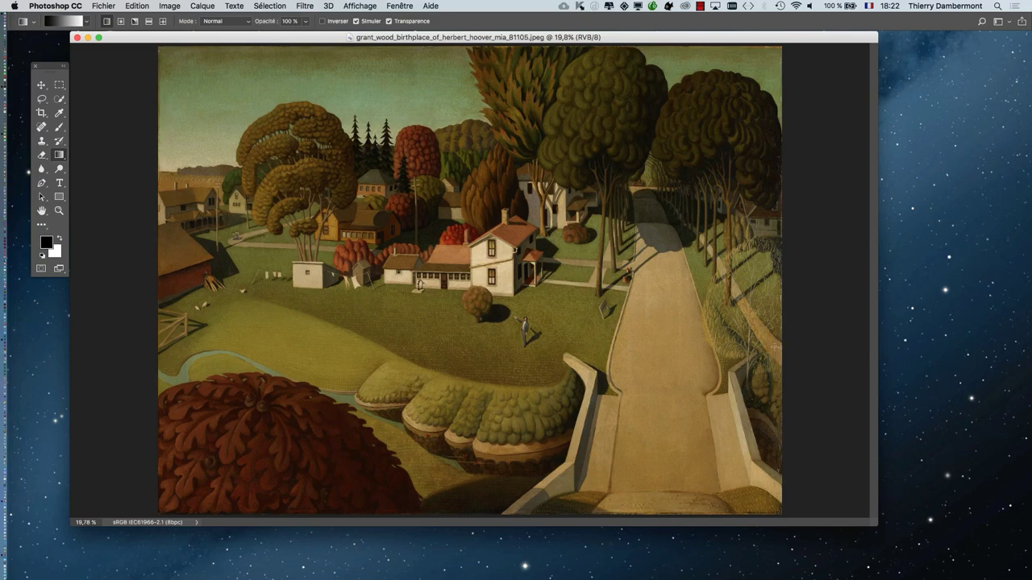
# Step: Show the painting in full-screen mode and zoom in and out on the house
pyautogui.press('f')
pyautogui.scroll(5, 579, 286)
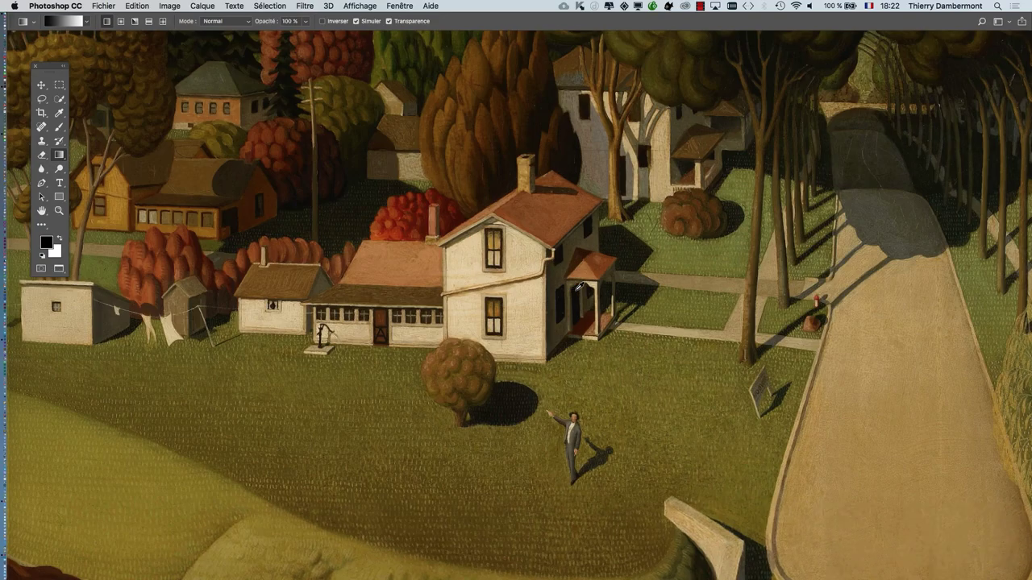
pyautogui.scroll(1, 579, 286)
pyautogui.scroll(1, 579, 286)
pyautogui.scroll(2, 579, 286)
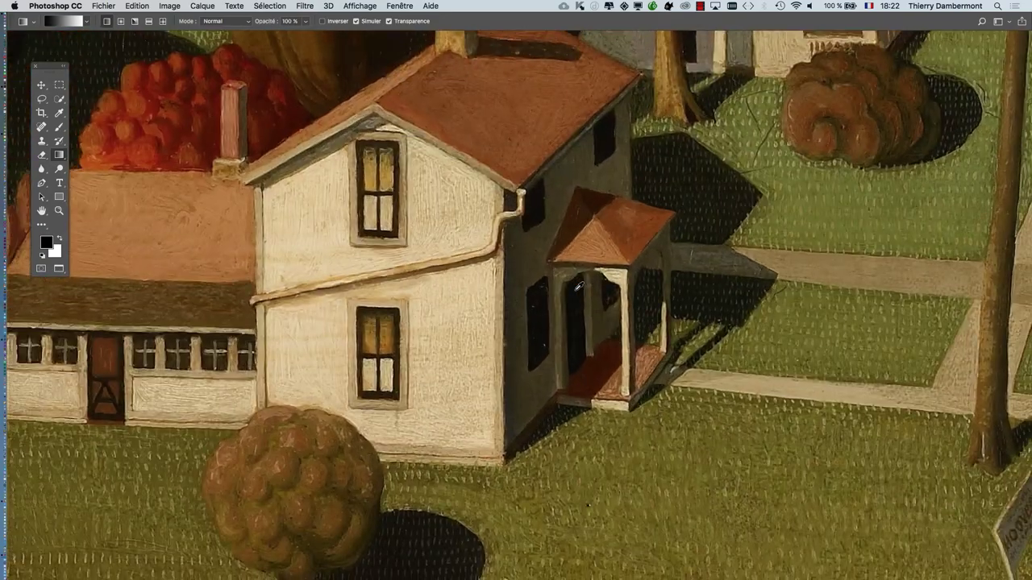
pyautogui.scroll(4, 579, 286)
pyautogui.scroll(-2, 577, 286)
pyautogui.scroll(-3, 577, 286)
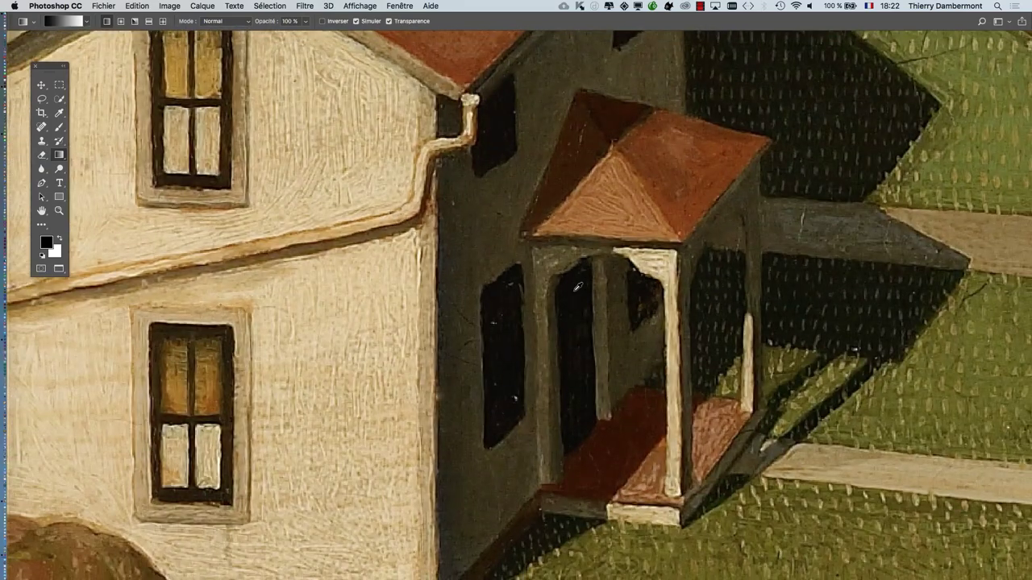
pyautogui.scroll(1, 577, 287)
pyautogui.scroll(-1, 578, 286)
pyautogui.scroll(-1, 578, 286)
pyautogui.scroll(-2, 577, 286)
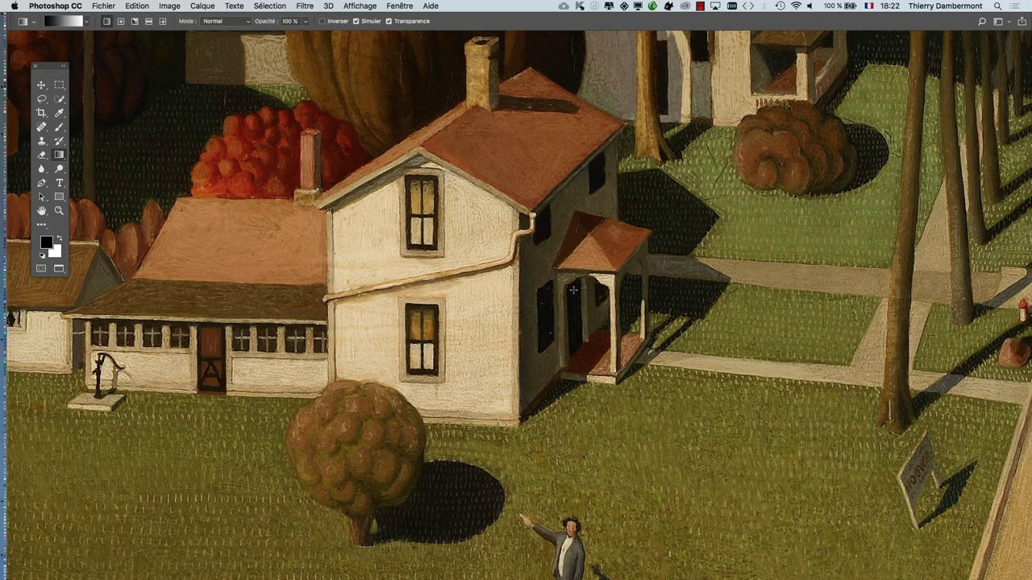
# Step: Compare with Firefox's copy of the image, then hide Firefox and return to Photoshop
pyautogui.press('super+Tab')
pyautogui.press('super+Tab')
pyautogui.press('super+Tab')
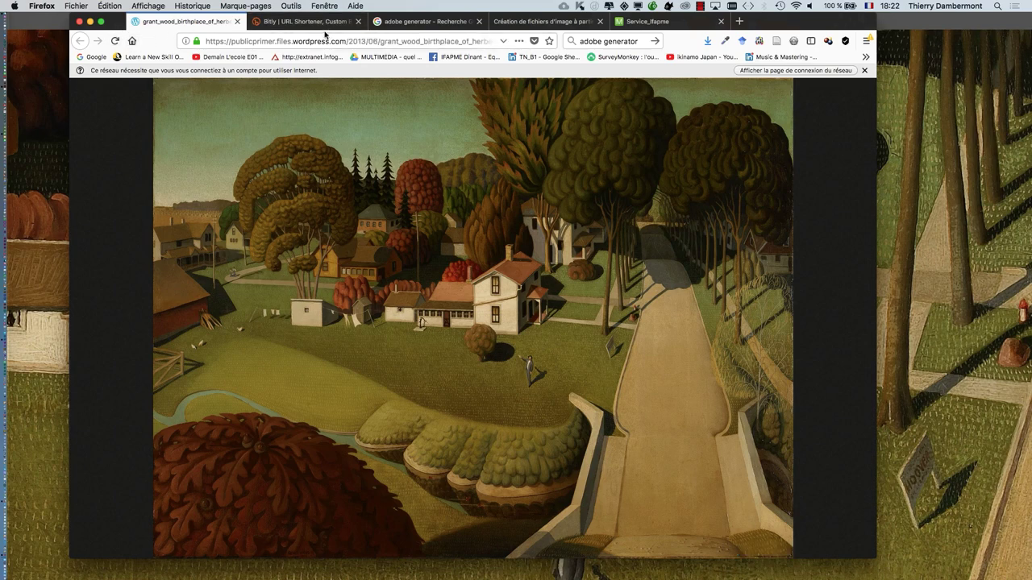
pyautogui.click(89, 21)
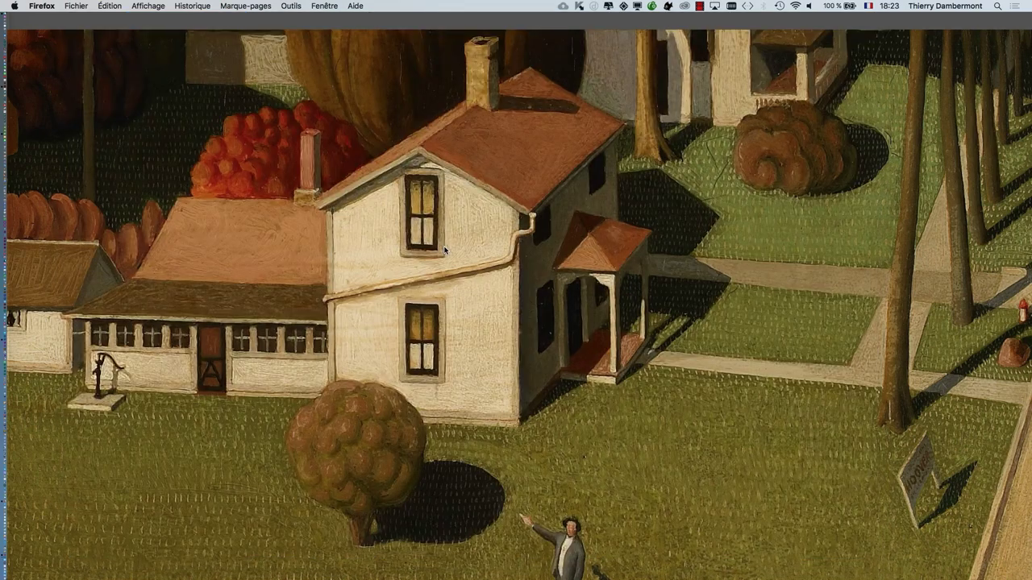
pyautogui.click(444, 251)
pyautogui.click(170, 5)
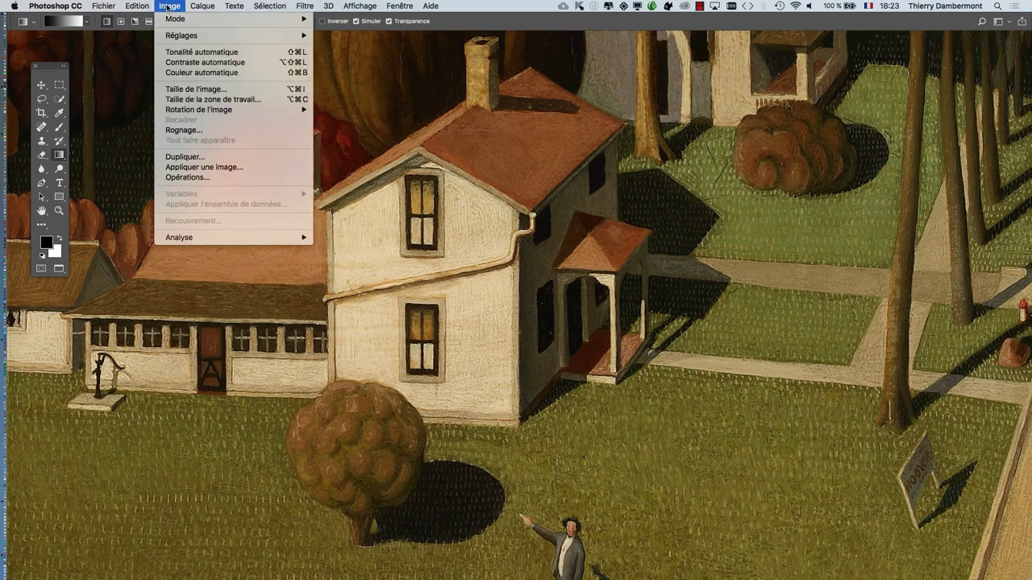
pyautogui.click(223, 90)
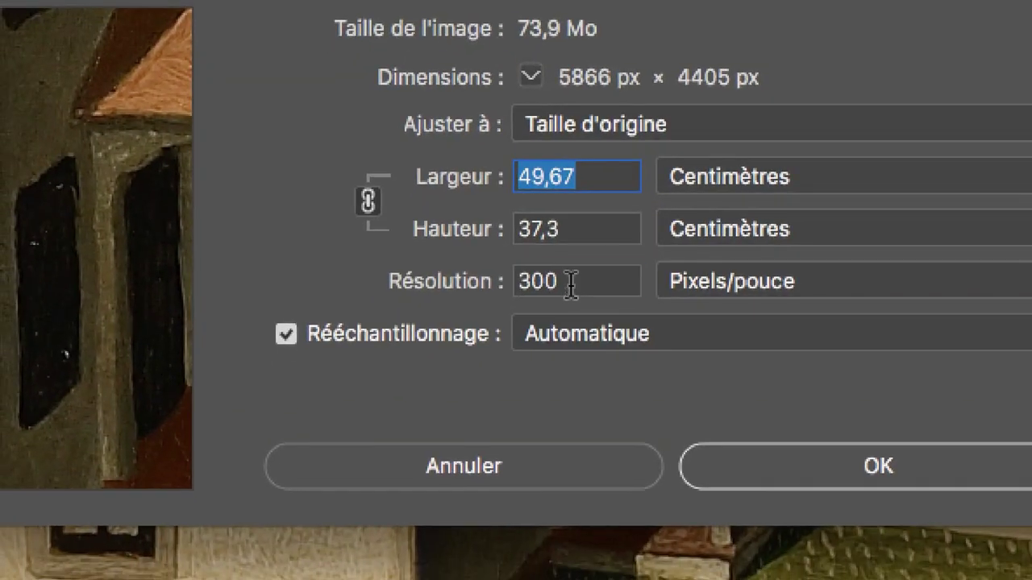
pyautogui.doubleClick(571, 283)
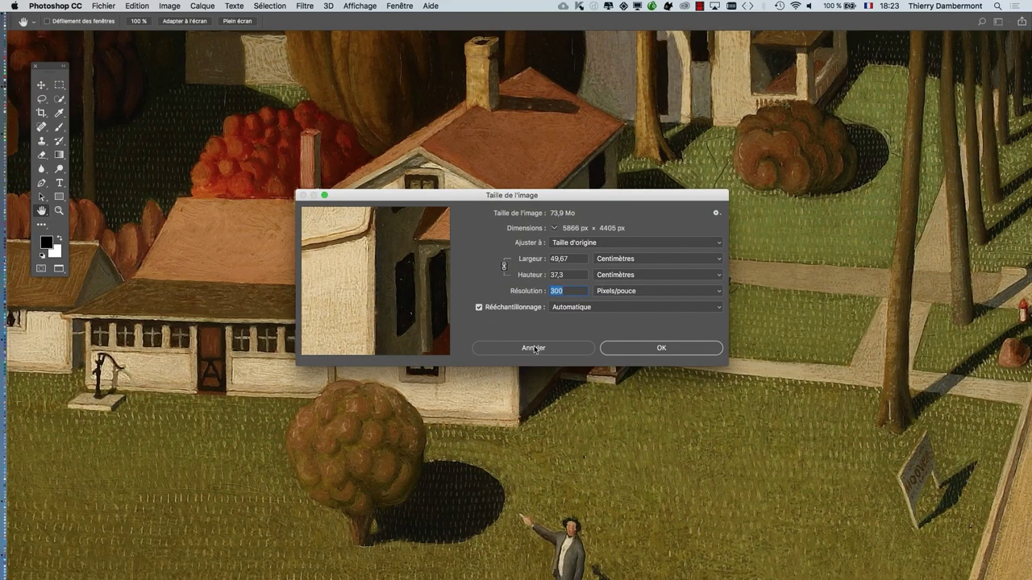
# Step: Close the Image Size dialog unchanged and pan to the waving man and sign
pyautogui.click(534, 349)
pyautogui.press('g')
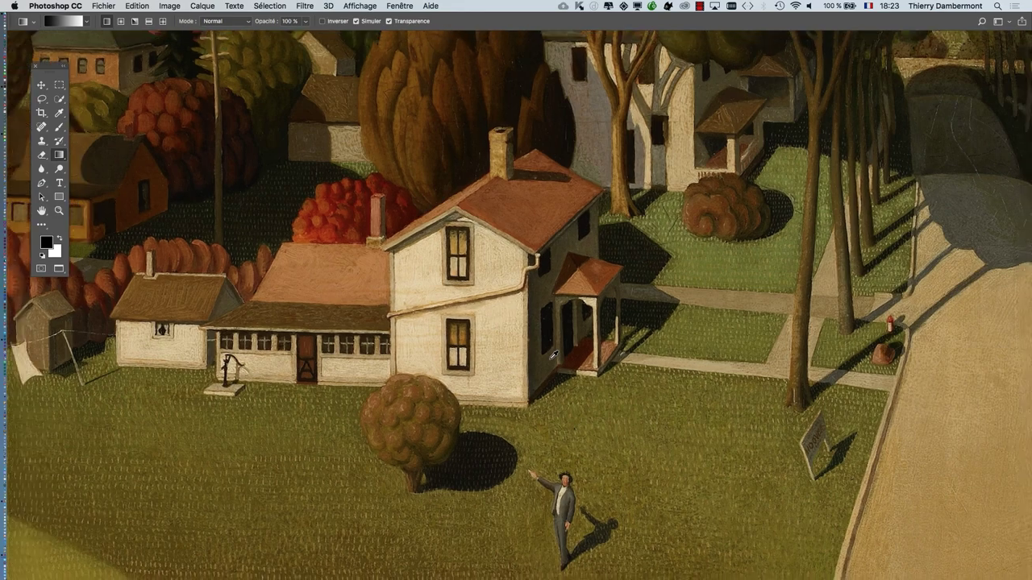
pyautogui.scroll(-5, 554, 355)
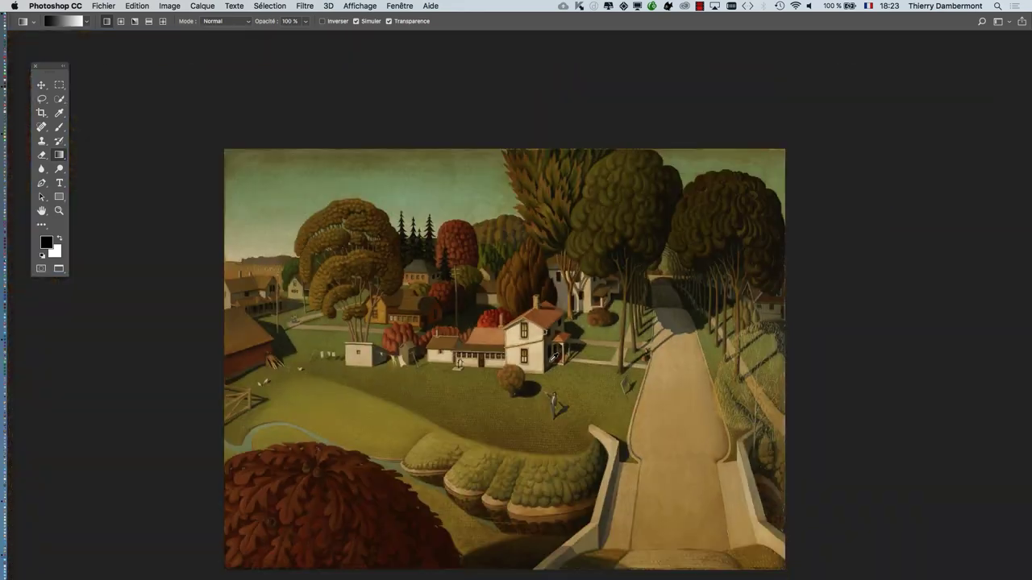
pyautogui.scroll(5, 549, 363)
pyautogui.scroll(3, 545, 373)
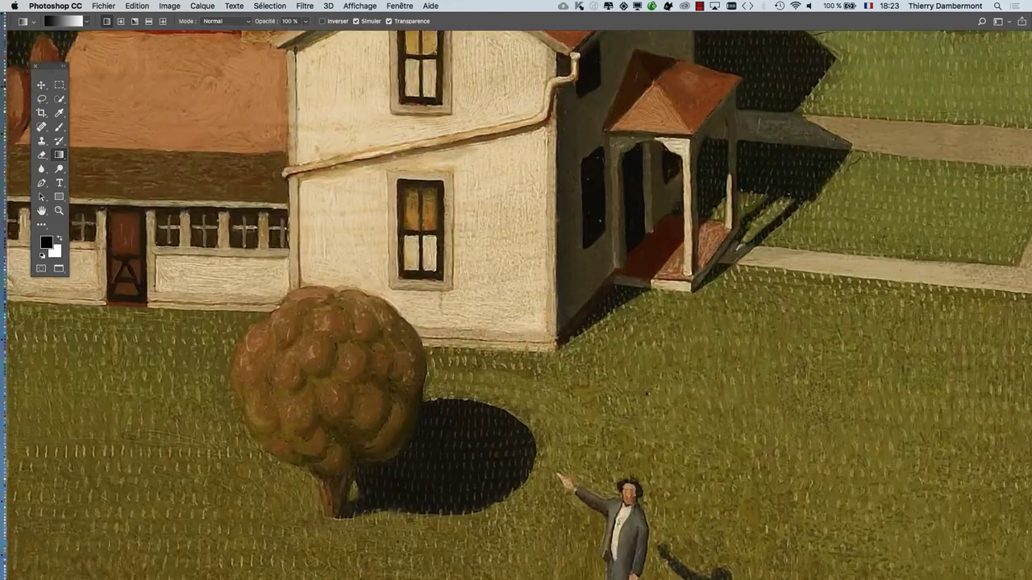
pyautogui.moveTo(592, 346); pyautogui.dragTo(347, 176)
pyautogui.scroll(5, 307, 311)
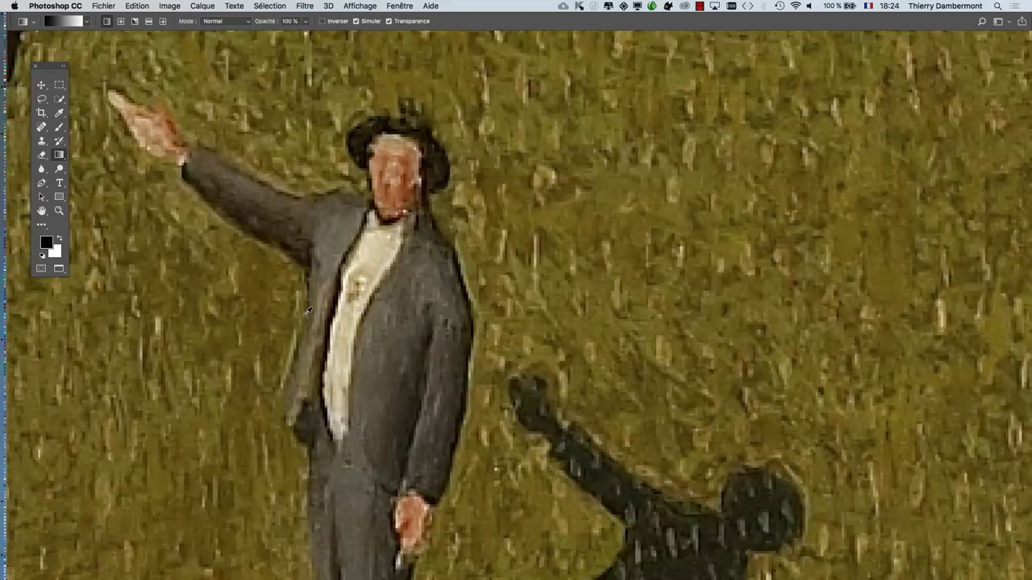
pyautogui.scroll(-2, 344, 304)
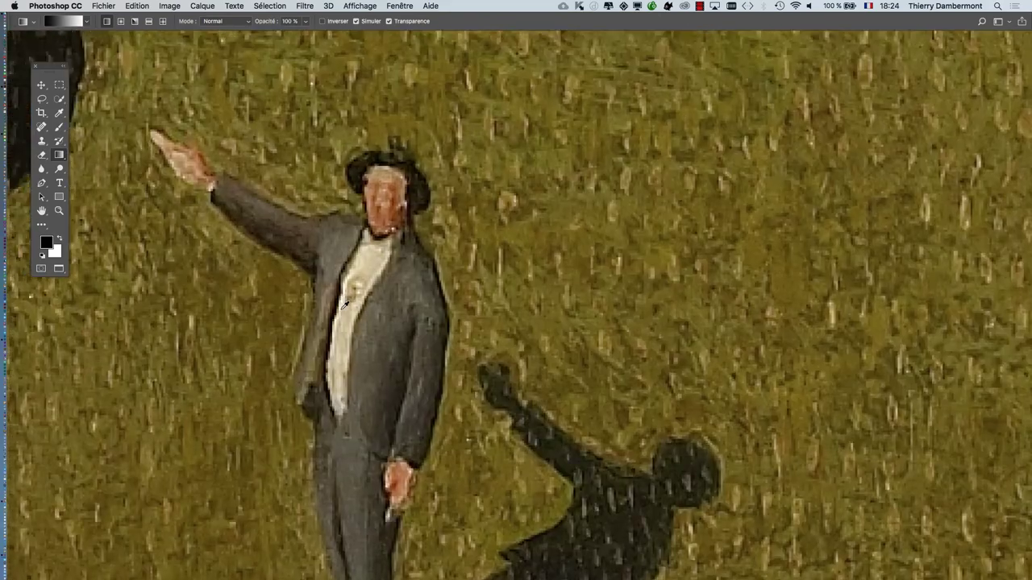
pyautogui.scroll(5, 344, 304)
pyautogui.scroll(-7, 346, 302)
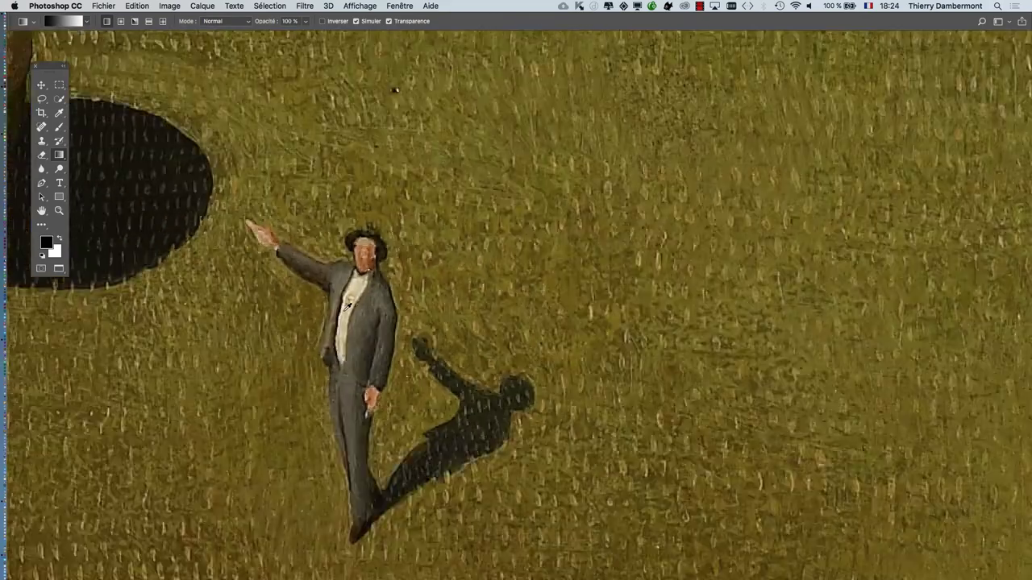
pyautogui.scroll(-3, 347, 304)
pyautogui.scroll(-3, 346, 305)
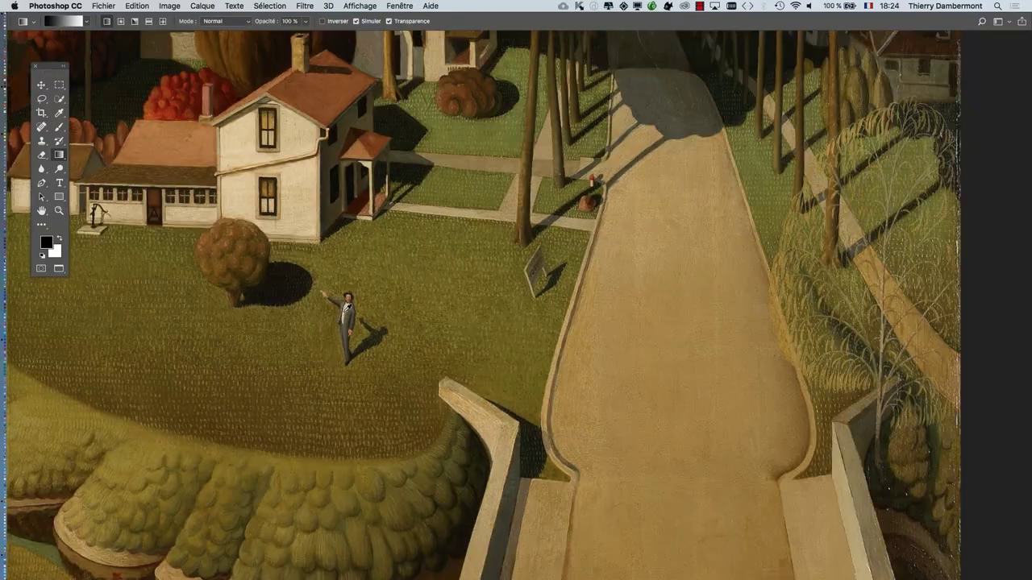
pyautogui.scroll(-1, 347, 305)
pyautogui.scroll(-2, 343, 314)
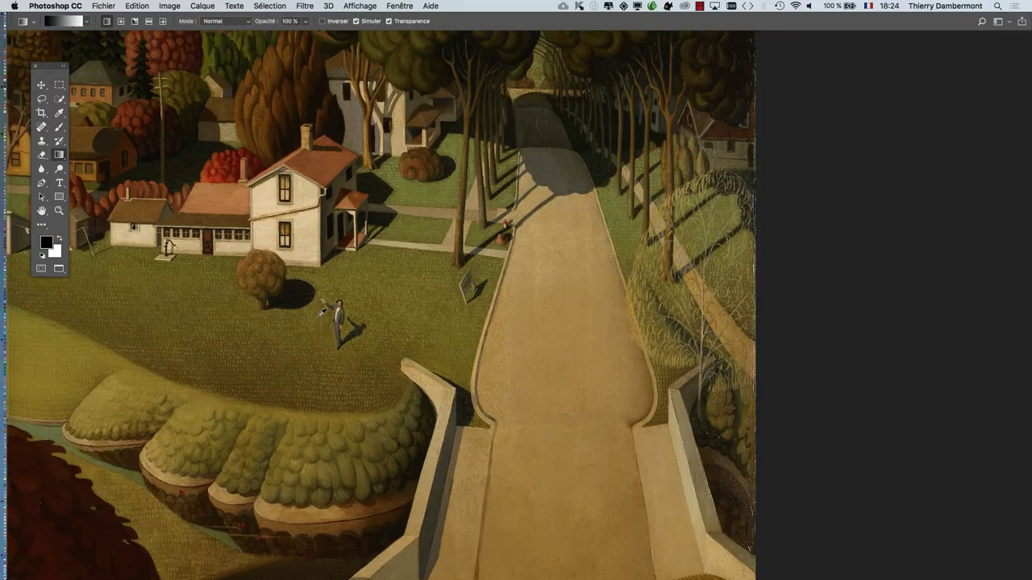
pyautogui.scroll(-4, 338, 313)
# Step: Zoom in on the man's face and hat until individual pixels show
pyautogui.scroll(2, 327, 314)
pyautogui.scroll(1, 324, 315)
pyautogui.scroll(1, 324, 314)
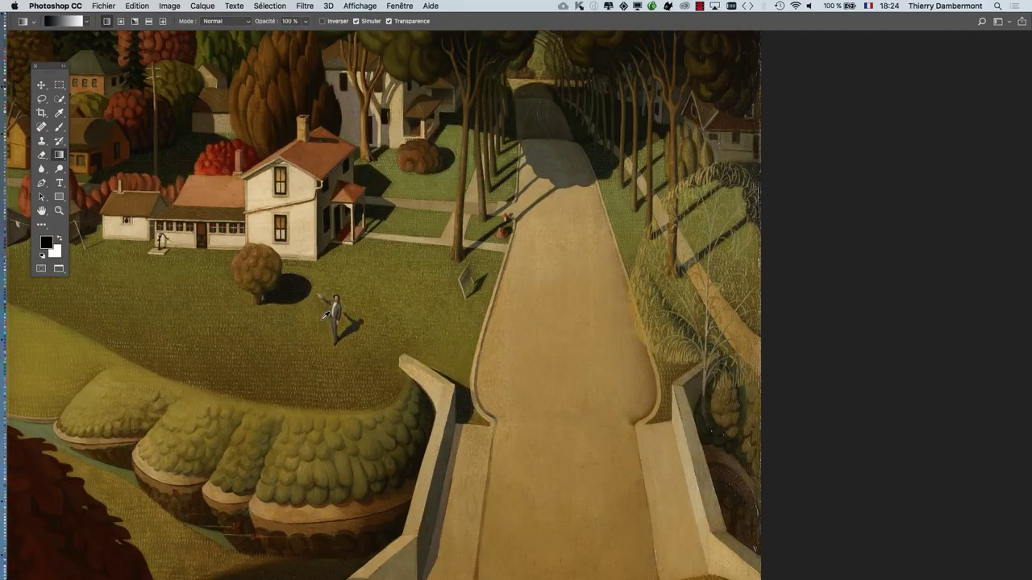
pyautogui.scroll(2, 326, 313)
pyautogui.scroll(5, 329, 305)
pyautogui.scroll(2, 330, 301)
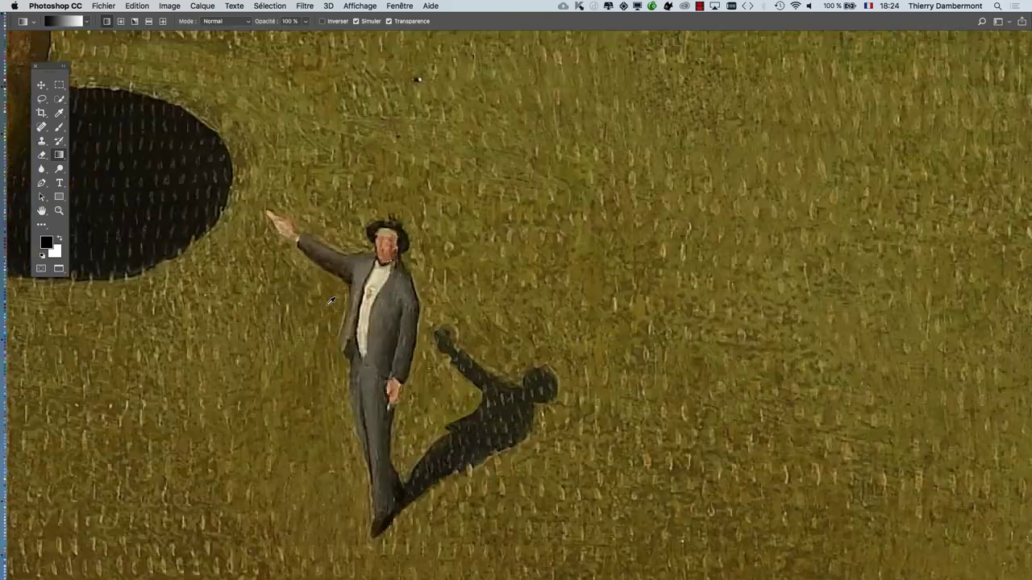
pyautogui.scroll(4, 330, 302)
pyautogui.scroll(2, 331, 302)
pyautogui.scroll(4, 330, 302)
pyautogui.scroll(2, 330, 301)
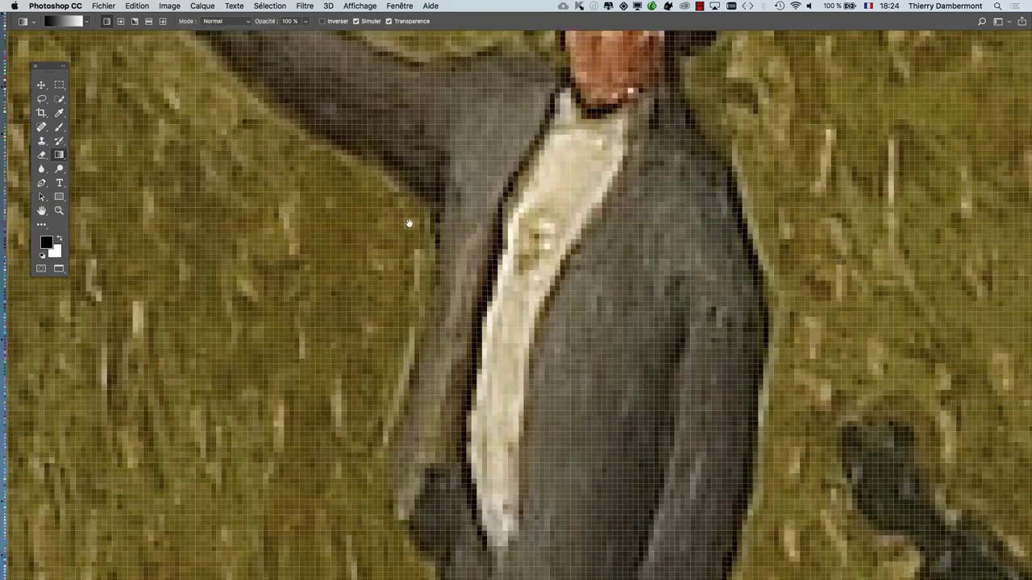
pyautogui.scroll(3, 387, 311)
pyautogui.scroll(1, 443, 318)
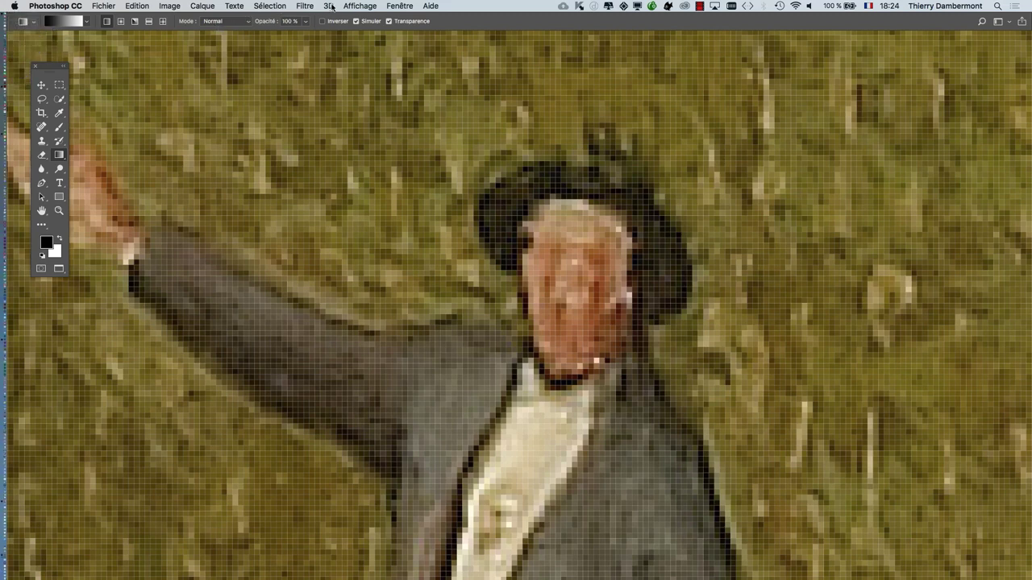
# Step: Switch off Affichage > Afficher > Grille des pixels, then reopen and close the Afficher menu unchanged
pyautogui.click(353, 5)
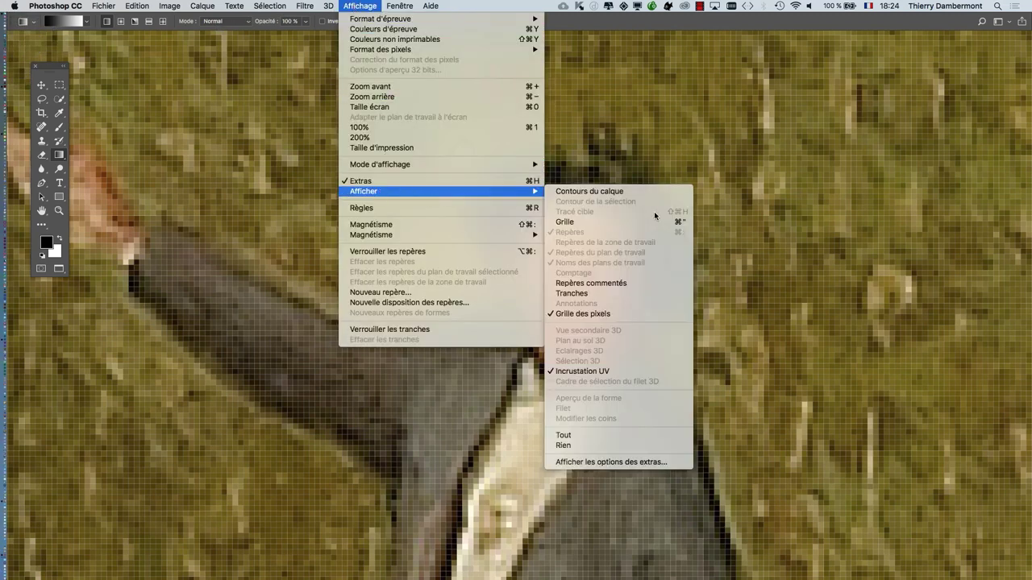
pyautogui.moveTo(161, 106)
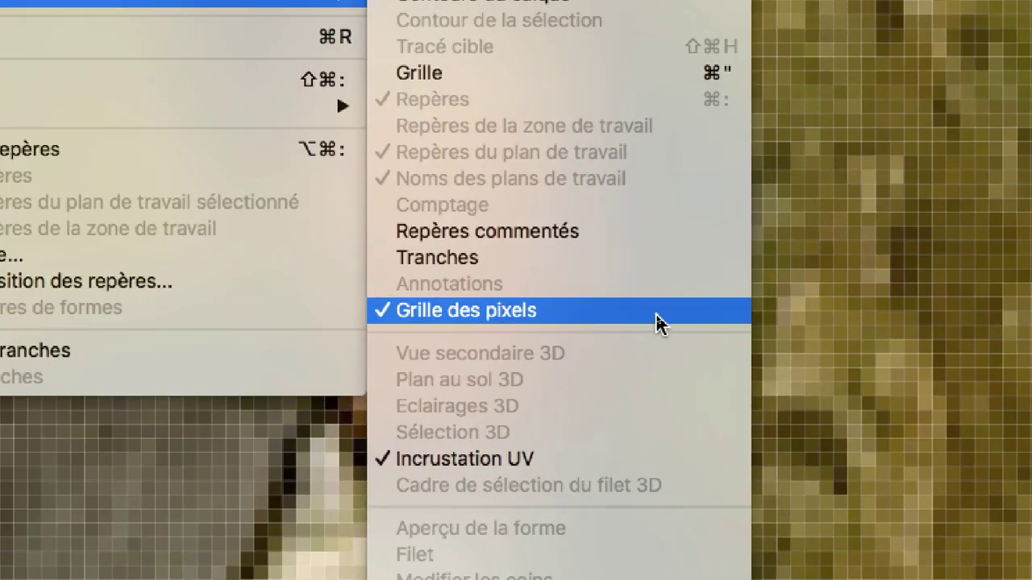
pyautogui.click(655, 313)
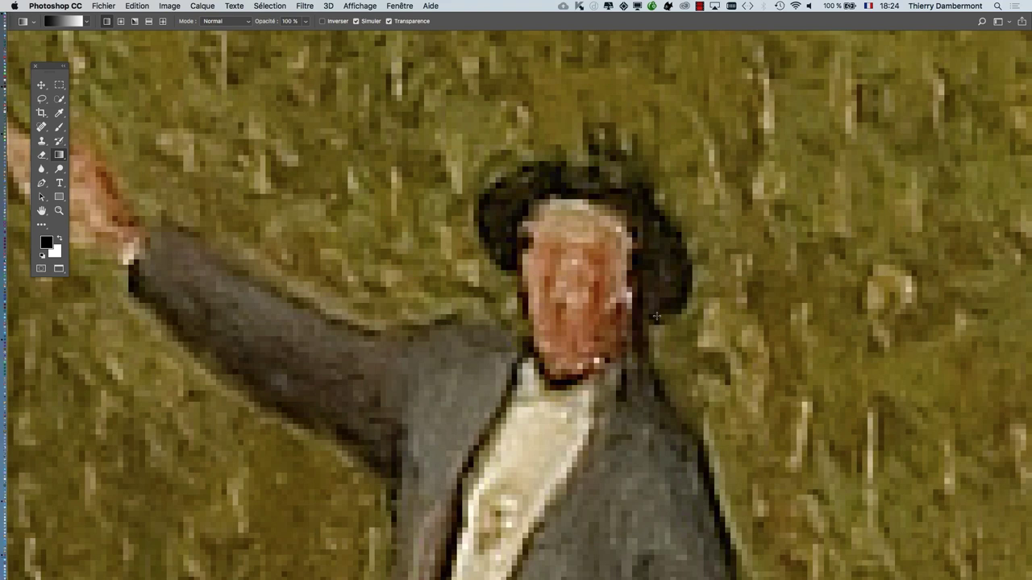
pyautogui.click(367, 5)
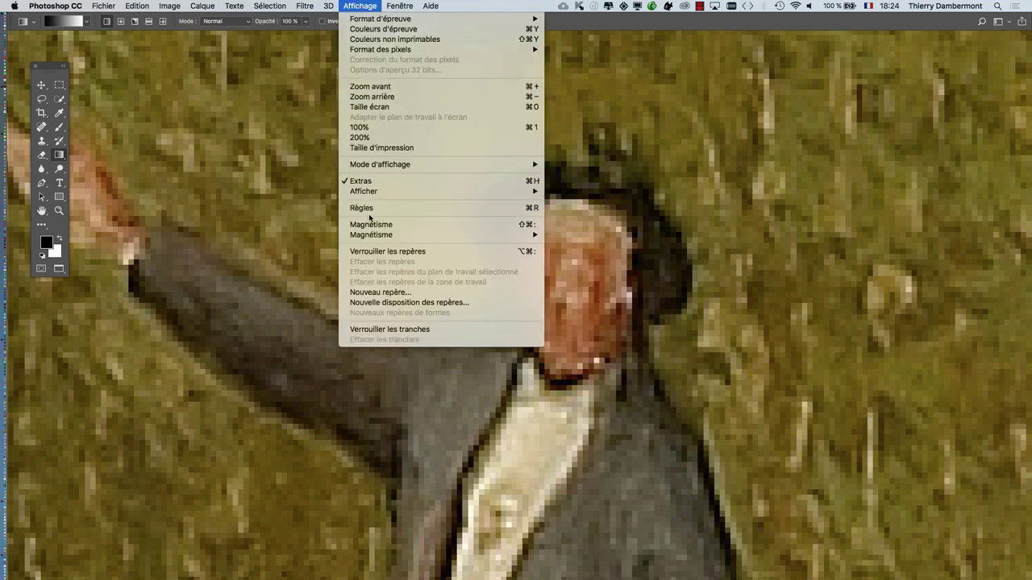
pyautogui.moveTo(364, 191)
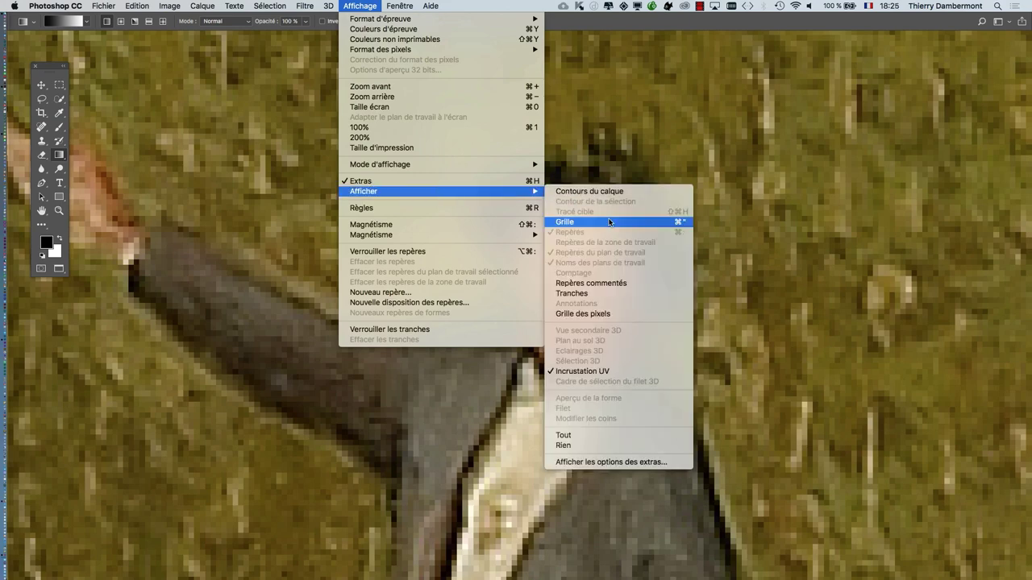
pyautogui.click(815, 307)
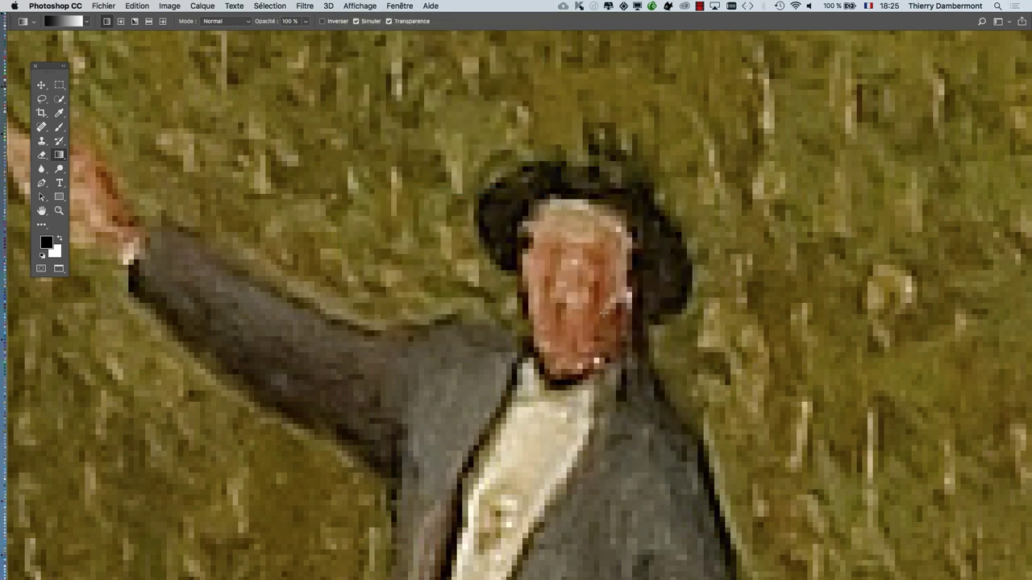
pyautogui.scroll(3, 582, 329)
pyautogui.scroll(-2, 584, 326)
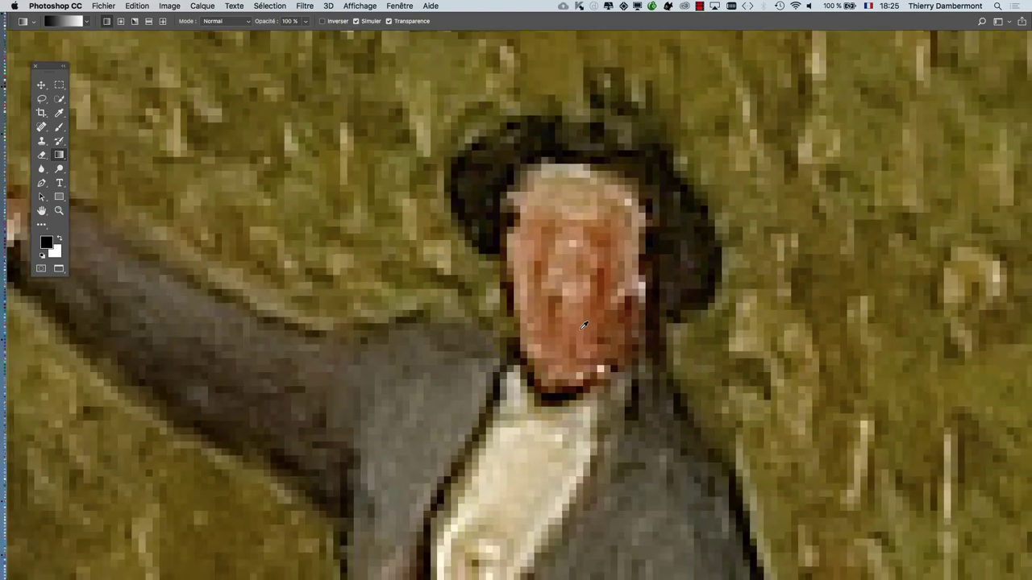
pyautogui.scroll(-2, 584, 326)
pyautogui.scroll(-1, 583, 325)
pyautogui.scroll(-1, 584, 325)
pyautogui.scroll(-2, 583, 330)
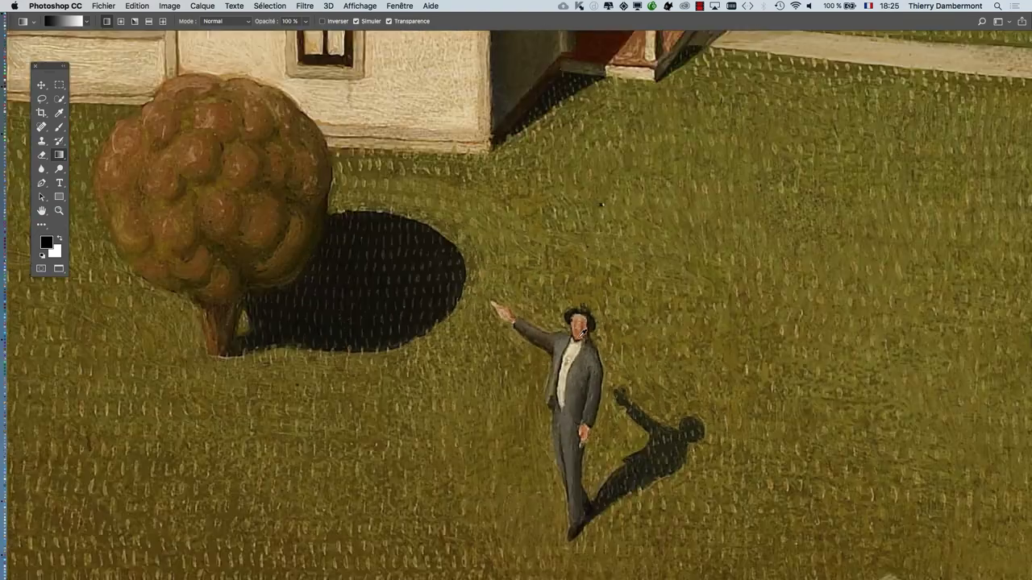
pyautogui.scroll(-1, 582, 332)
pyautogui.scroll(-1, 581, 349)
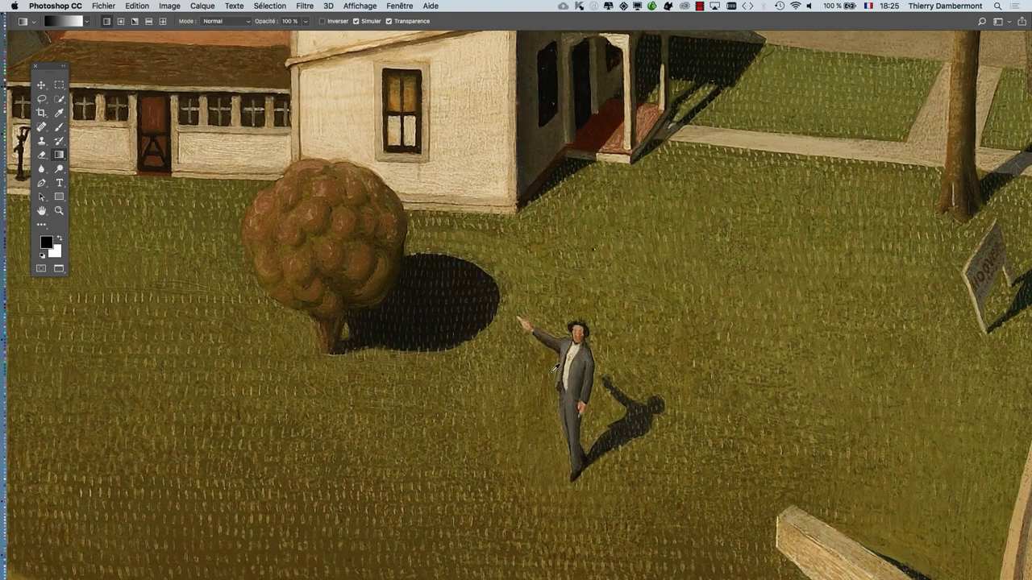
pyautogui.scroll(2, 555, 368)
pyautogui.moveTo(478, 295)
pyautogui.mouseDown()
pyautogui.moveTo(168, 246)
pyautogui.moveTo(180, 208)
pyautogui.mouseUp()
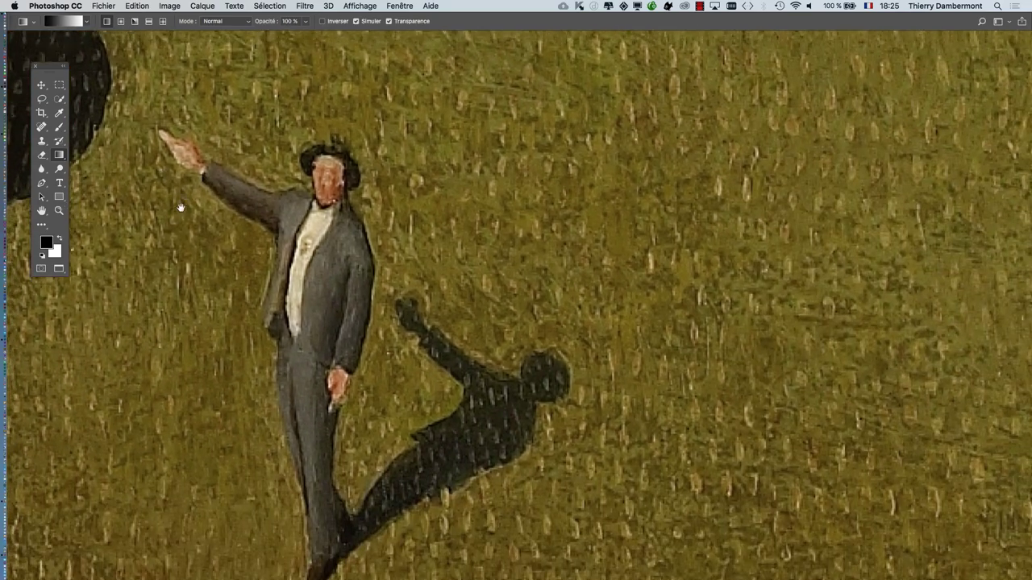
pyautogui.scroll(1, 180, 208)
pyautogui.scroll(2, 193, 207)
pyautogui.scroll(-1, 198, 208)
pyautogui.scroll(-1, 197, 207)
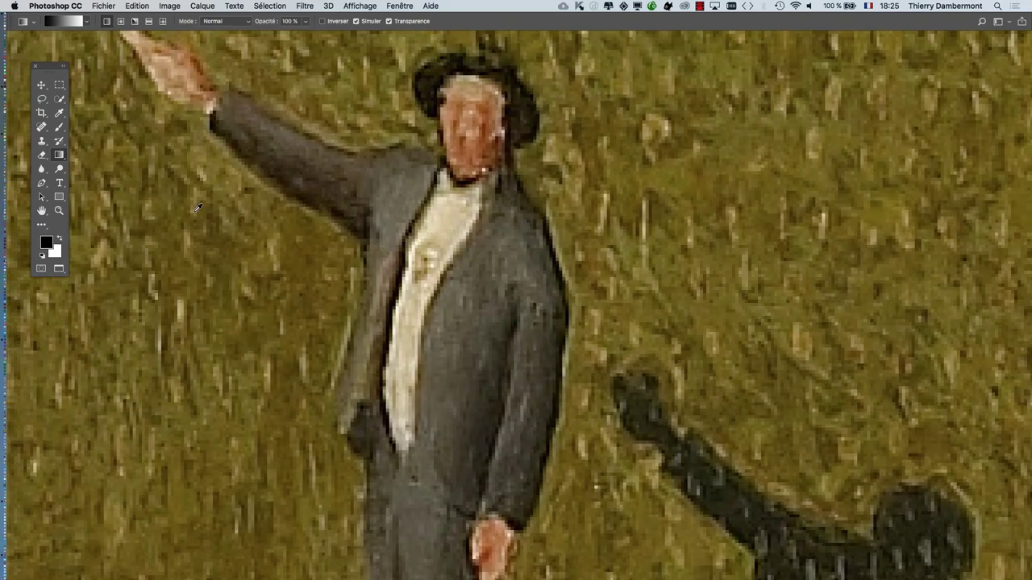
pyautogui.scroll(-1, 198, 207)
pyautogui.scroll(-2, 197, 207)
pyautogui.scroll(-1, 196, 210)
pyautogui.scroll(-1, 194, 213)
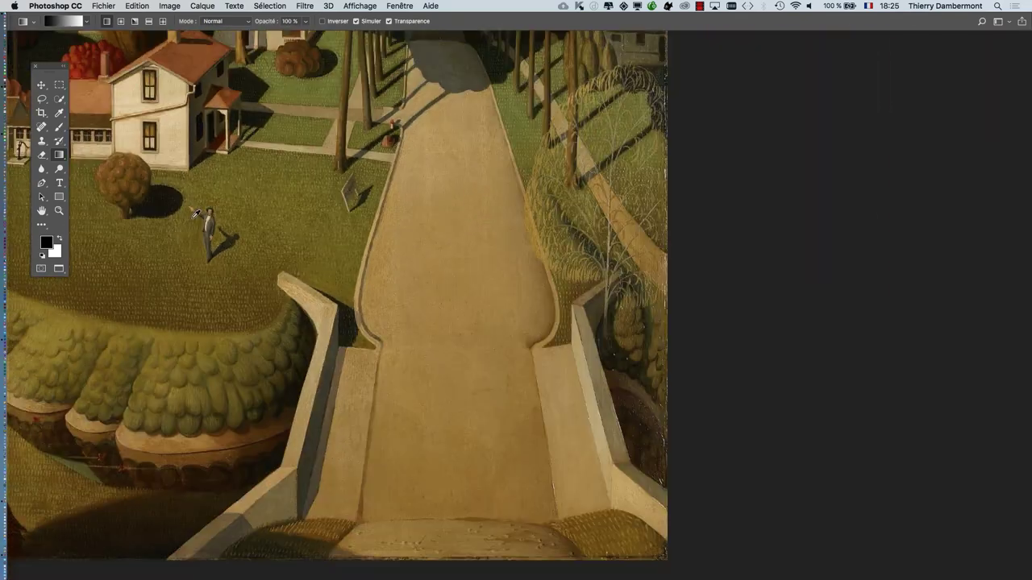
pyautogui.scroll(-1, 194, 213)
pyautogui.scroll(-2, 290, 198)
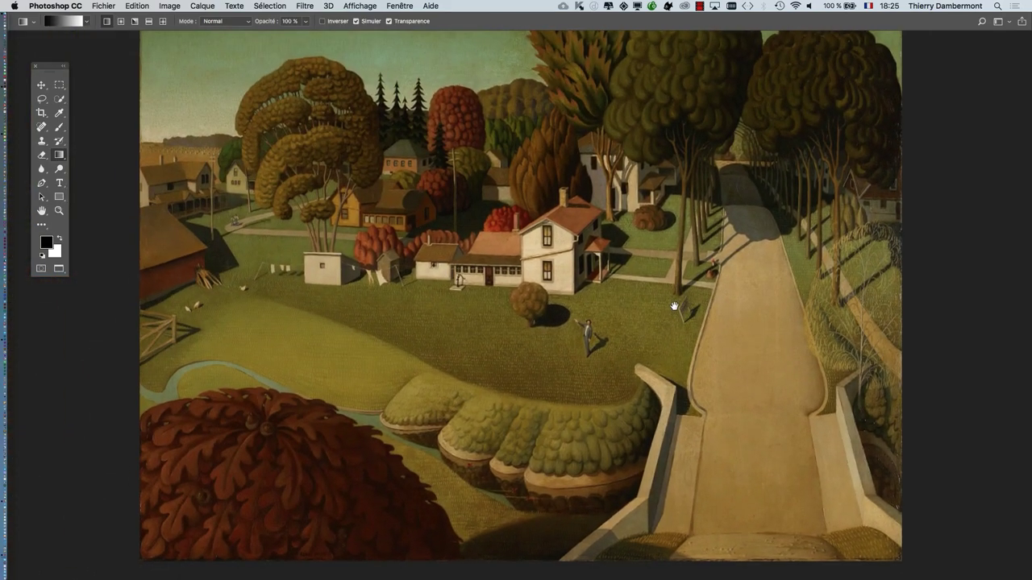
pyautogui.moveTo(674, 307); pyautogui.dragTo(622, 307)
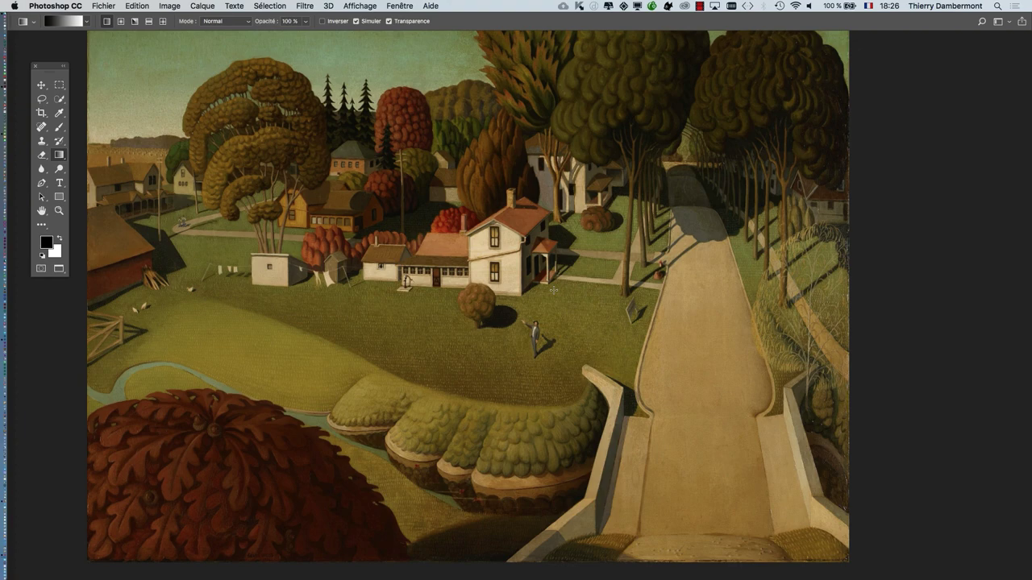
# Step: Zoom in until the man's face is pixelated and reframe the close-up around it
pyautogui.scroll(10, 592, 315)
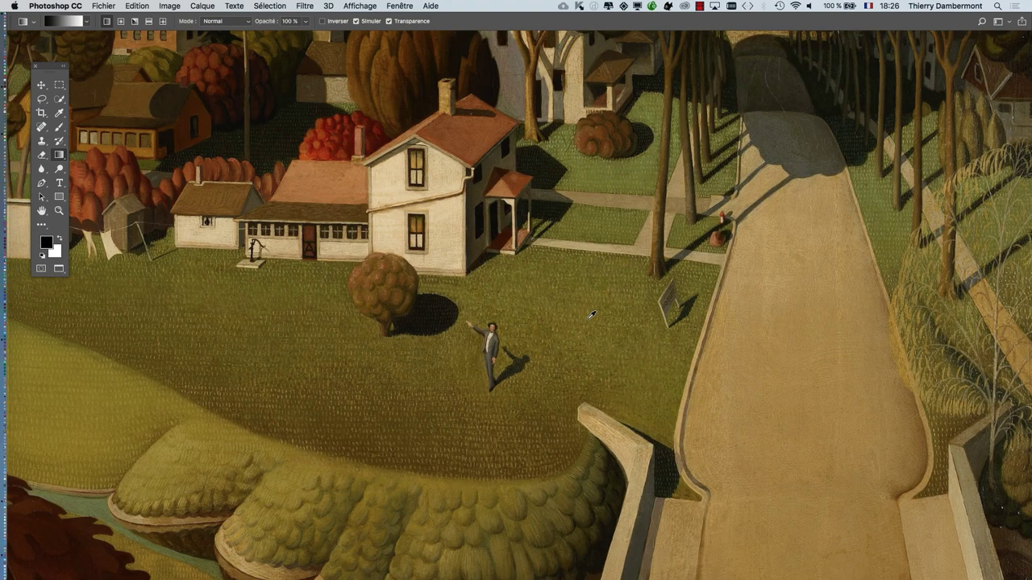
pyautogui.scroll(-3, 263, 230)
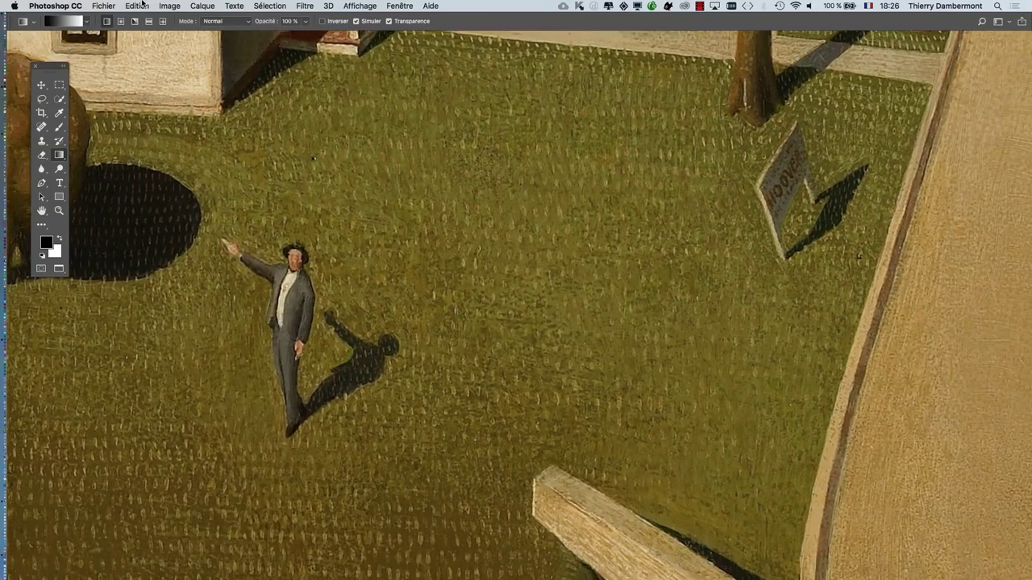
pyautogui.scroll(3, 314, 279)
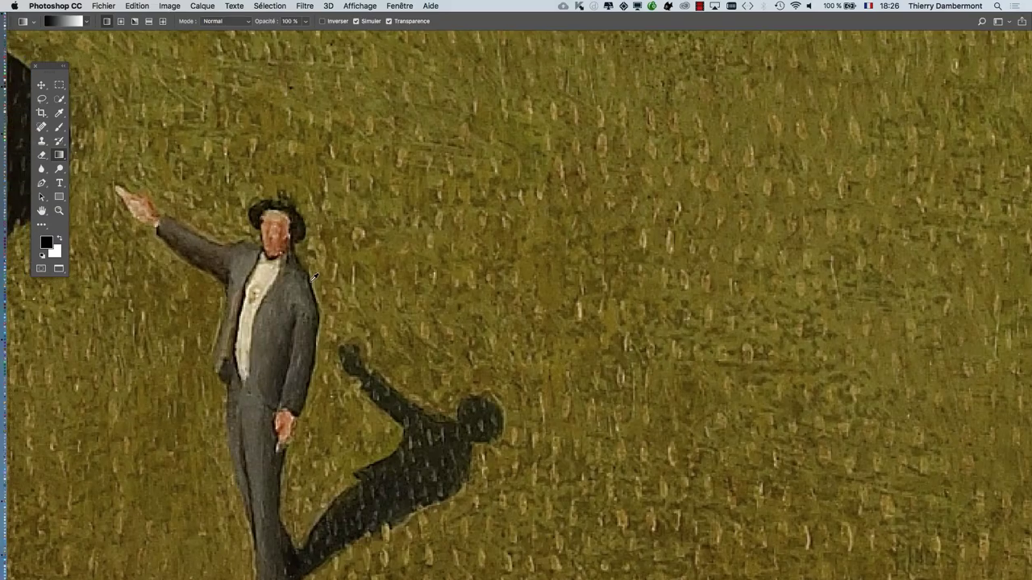
pyautogui.scroll(3, 314, 278)
pyautogui.scroll(2, 314, 279)
pyautogui.scroll(2, 315, 279)
pyautogui.scroll(2, 484, 291)
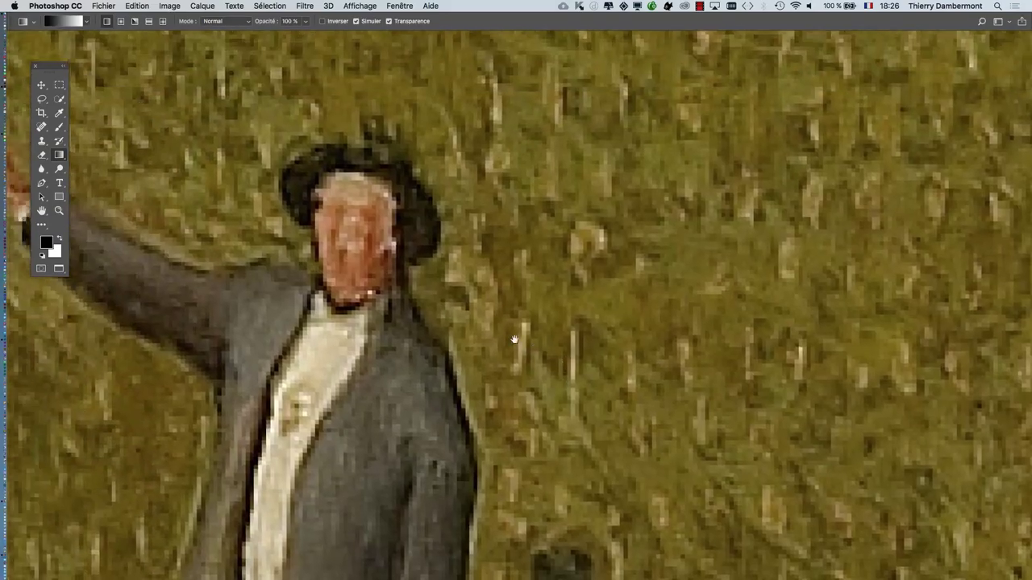
pyautogui.scroll(2, 605, 293)
pyautogui.scroll(1, 606, 294)
pyautogui.scroll(1, 483, 274)
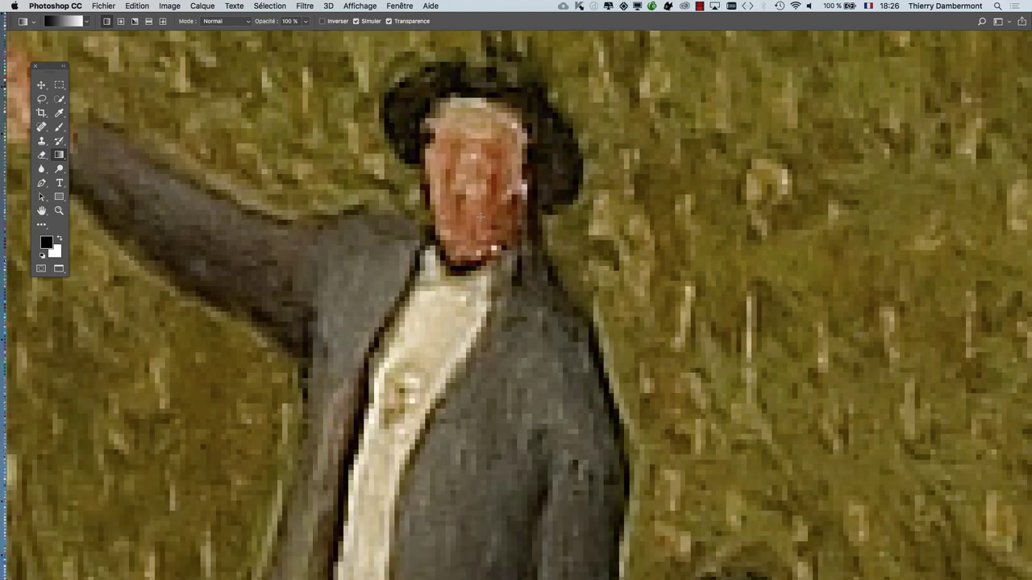
pyautogui.scroll(1, 341, 270)
pyautogui.moveTo(341, 270); pyautogui.dragTo(224, 334)
# Step: Open Image > Taille de l'image and move the dialog up to uncover the face
pyautogui.click(170, 5)
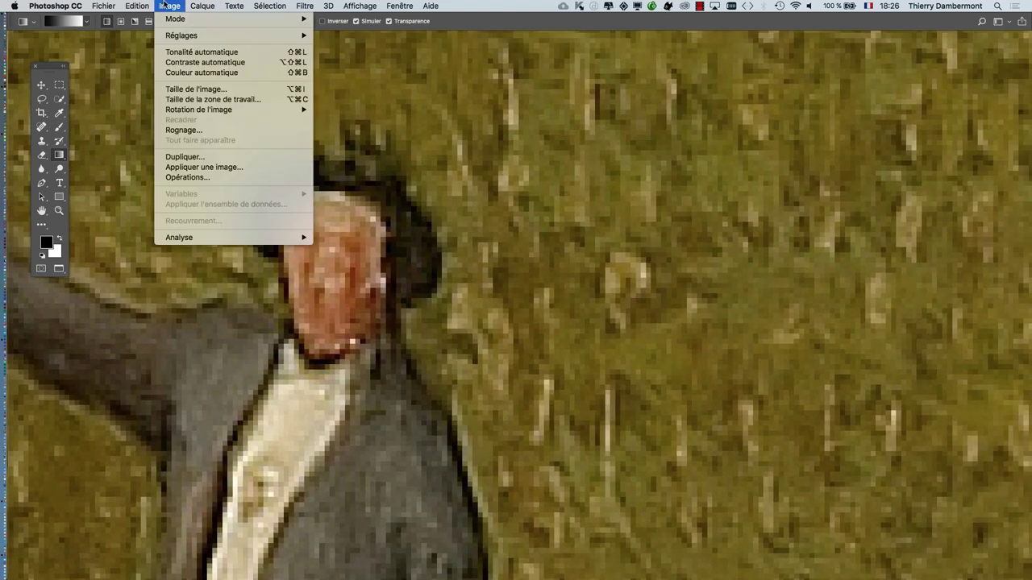
pyautogui.click(199, 91)
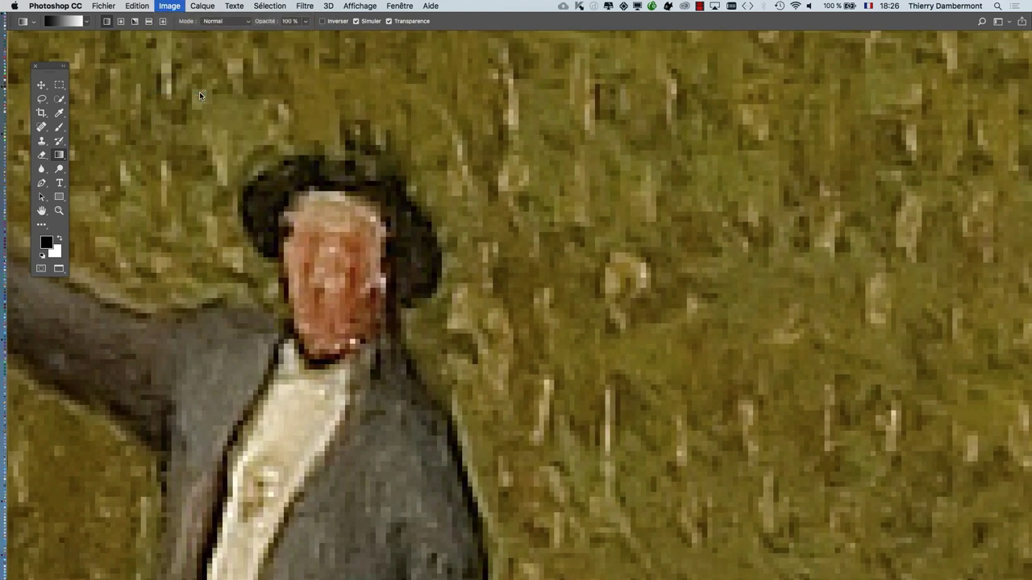
pyautogui.moveTo(536, 197); pyautogui.dragTo(466, 35)
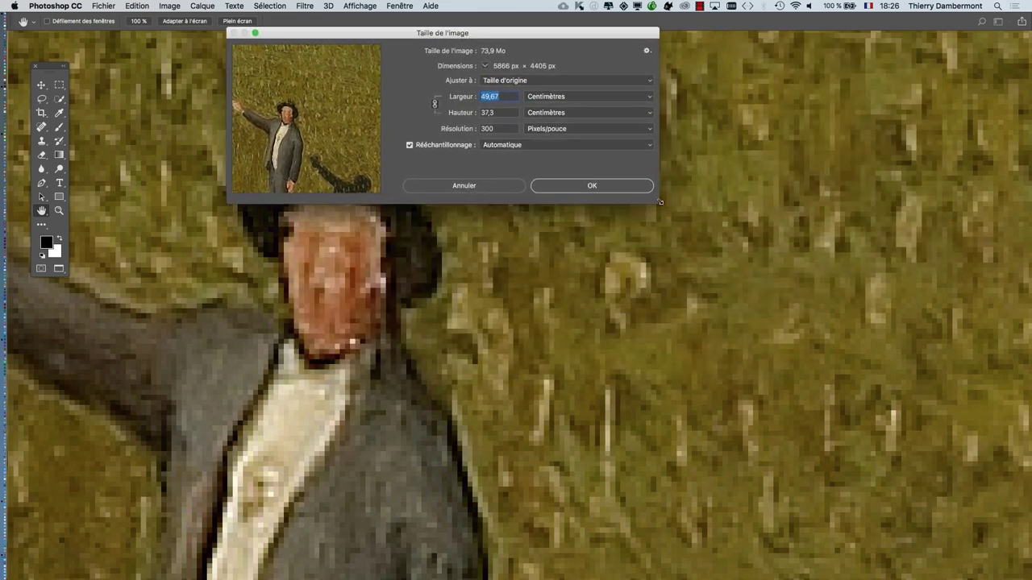
# Step: Enlarge and reposition the Image Size dialog, panning its preview to the farmer, tree and house
pyautogui.moveTo(660, 201)
pyautogui.mouseDown()
pyautogui.moveTo(863, 454)
pyautogui.moveTo(1016, 555)
pyautogui.mouseUp()
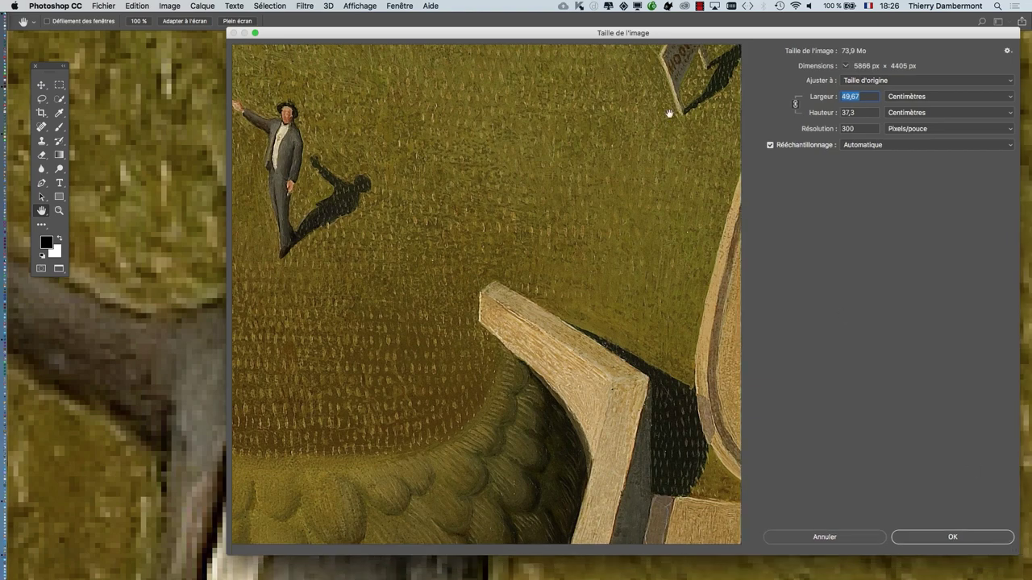
pyautogui.moveTo(568, 29); pyautogui.dragTo(421, 24)
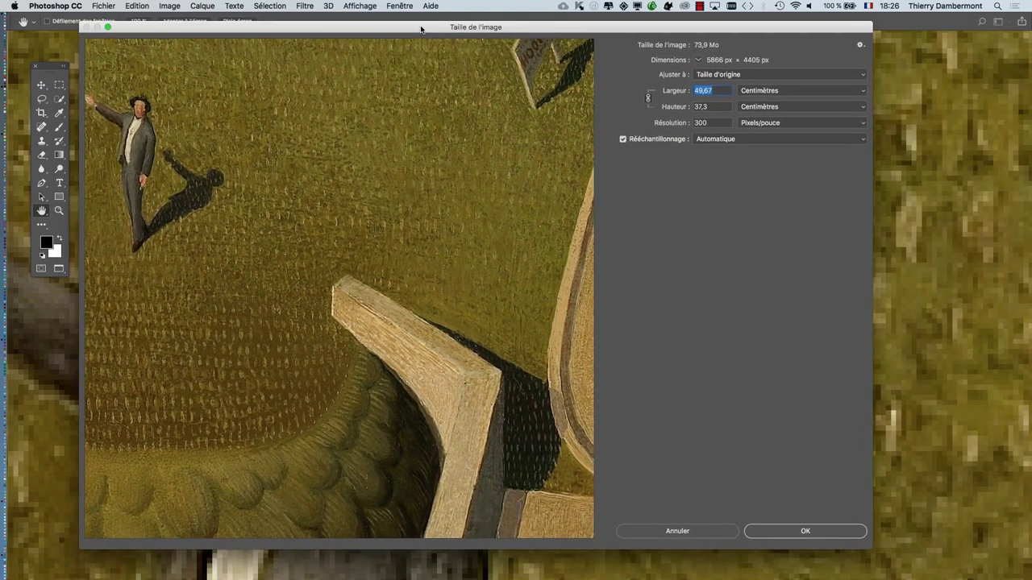
pyautogui.moveTo(866, 551); pyautogui.dragTo(1017, 569)
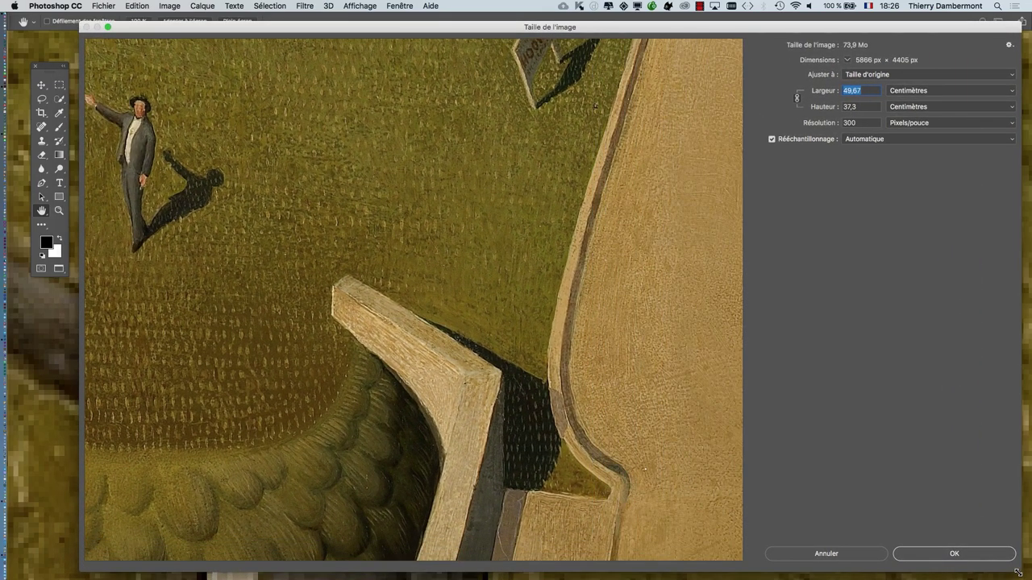
pyautogui.moveTo(214, 179)
pyautogui.mouseDown()
pyautogui.moveTo(553, 324)
pyautogui.moveTo(456, 313)
pyautogui.moveTo(463, 298)
pyautogui.mouseUp()
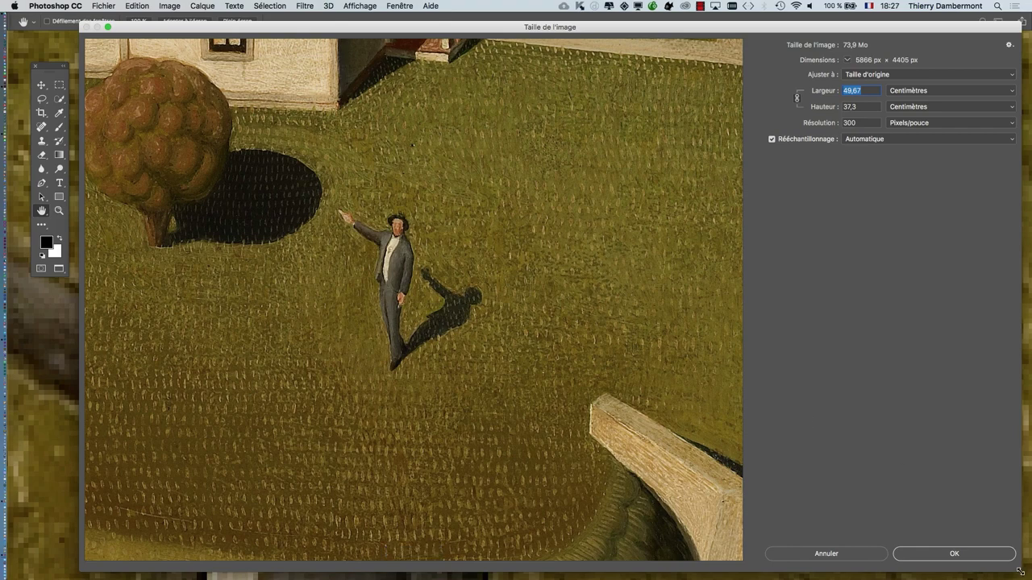
pyautogui.moveTo(1020, 571); pyautogui.dragTo(441, 203)
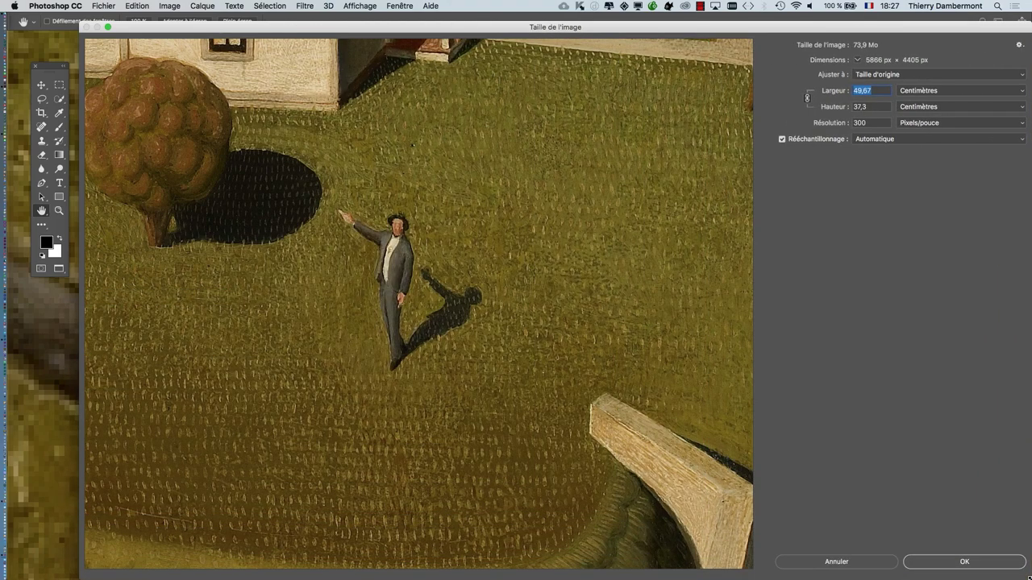
pyautogui.moveTo(1024, 571); pyautogui.dragTo(1005, 563)
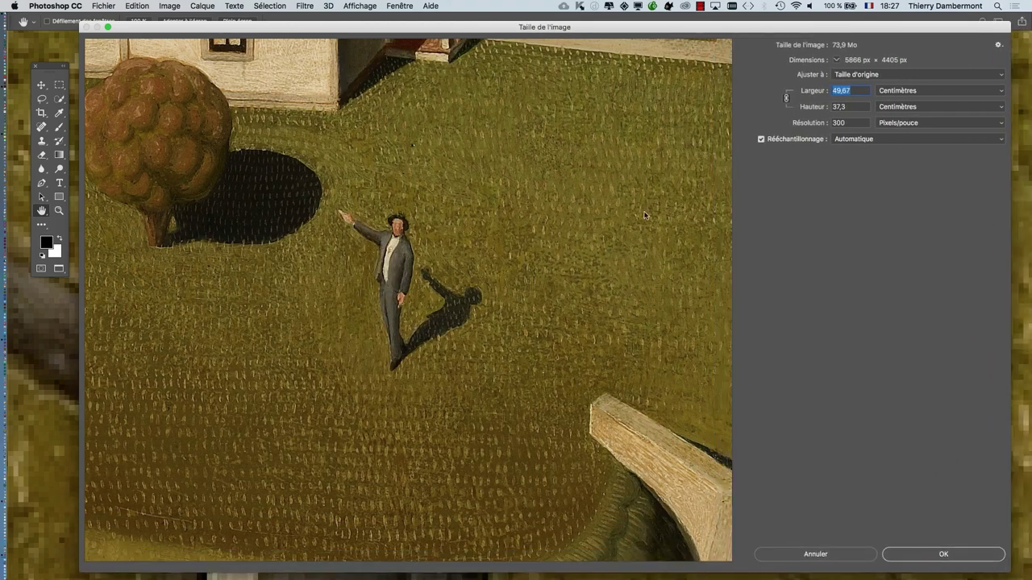
pyautogui.moveTo(358, 20); pyautogui.dragTo(353, 23)
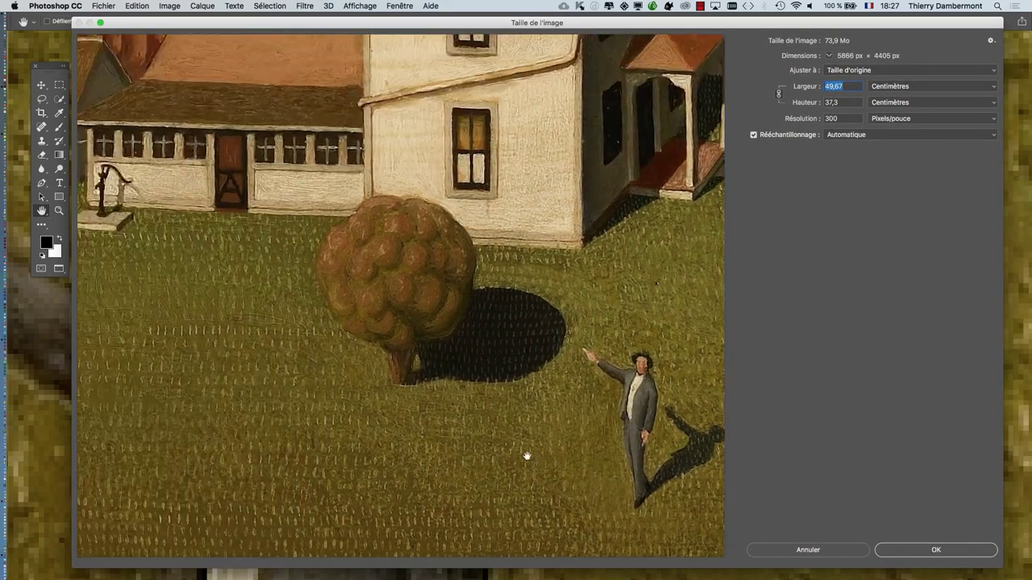
pyautogui.moveTo(262, 327); pyautogui.dragTo(339, 389)
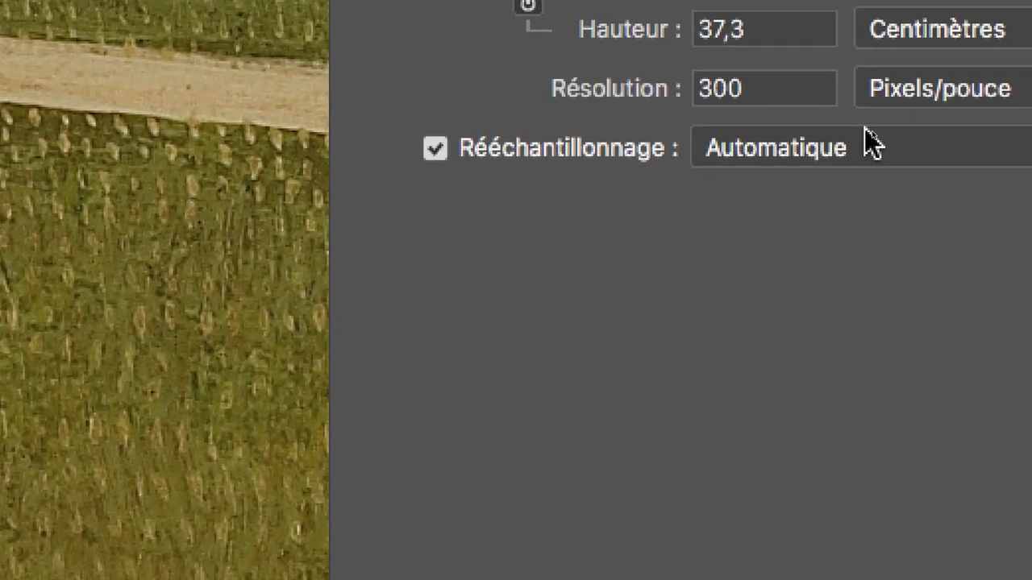
# Step: Switch the Image Size resampling method to Conserver les détails 2.0, with noise reduction at 0
pyautogui.click(959, 130)
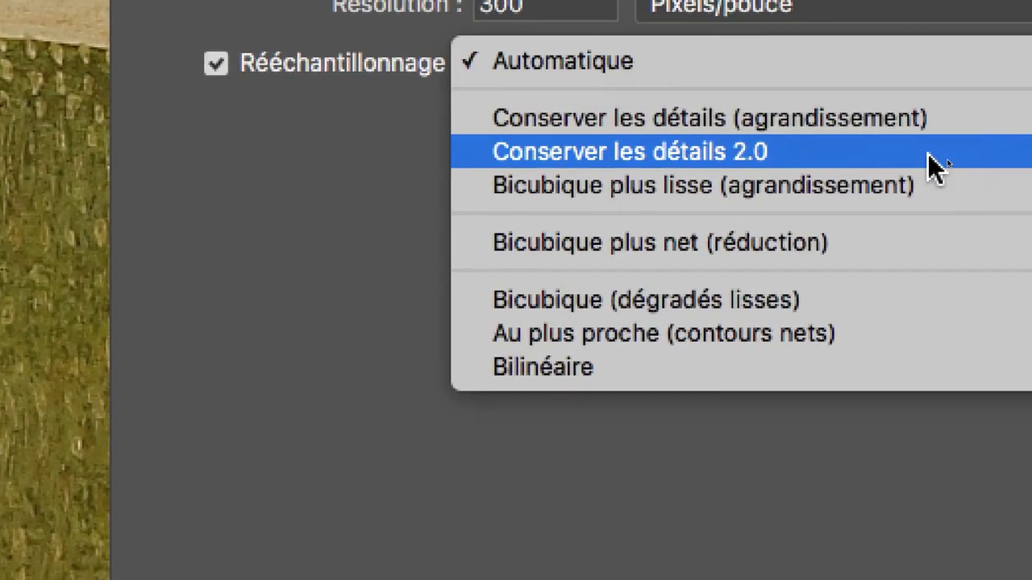
pyautogui.click(899, 179)
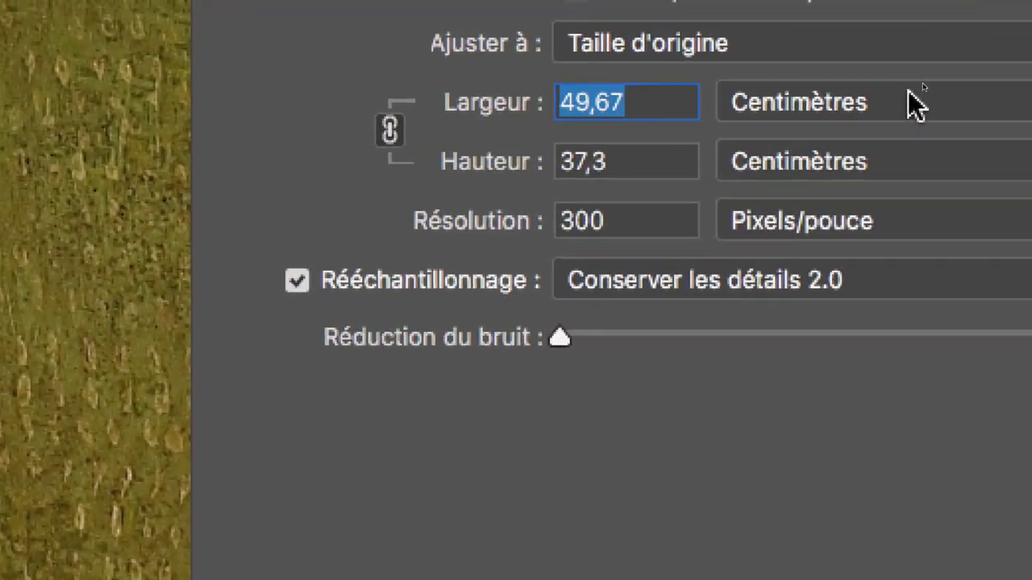
pyautogui.click(931, 109)
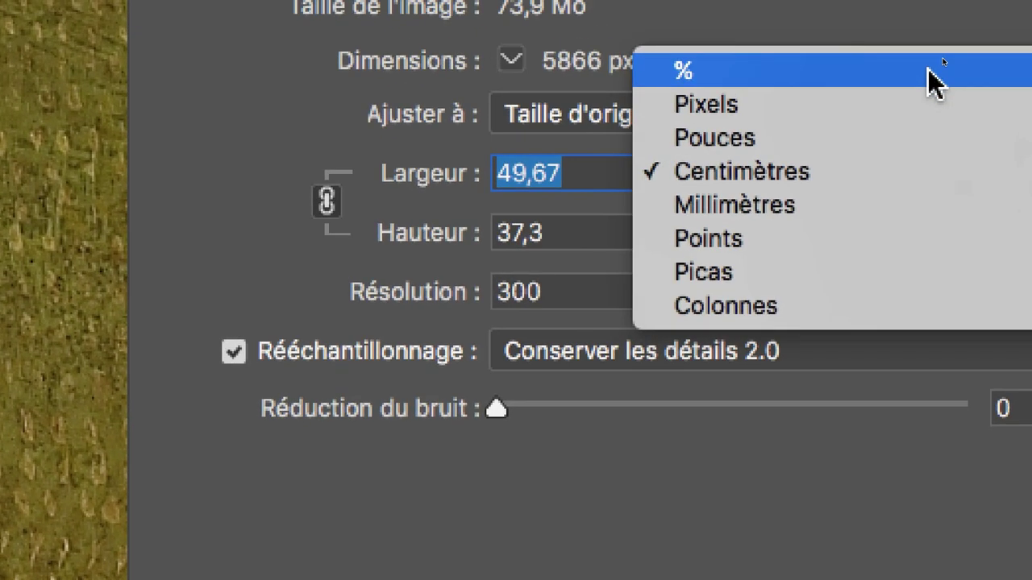
# Step: Set the Largeur unit to % and enter 200 so width and height are both 200 %
pyautogui.click(934, 80)
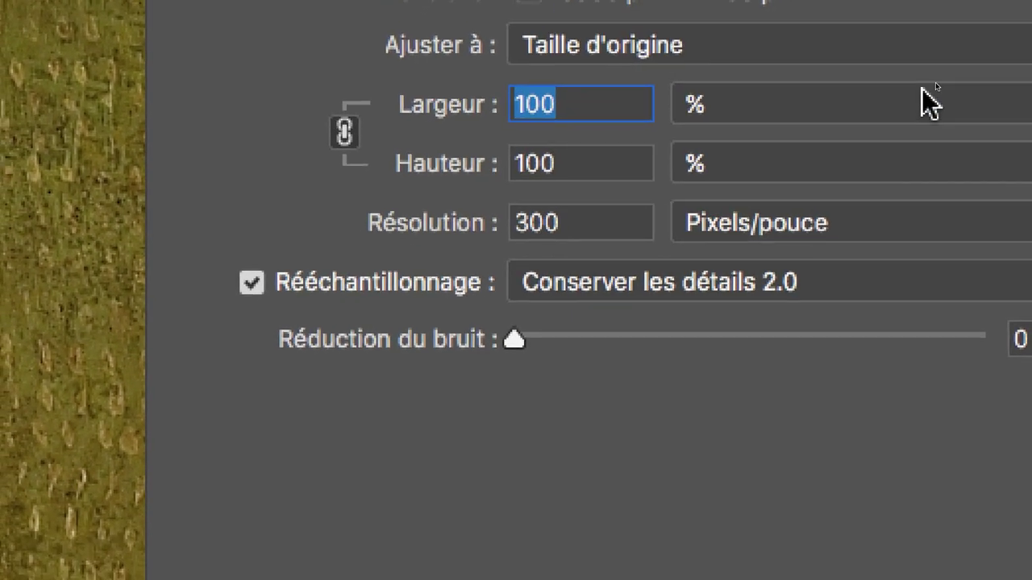
pyautogui.click(910, 176)
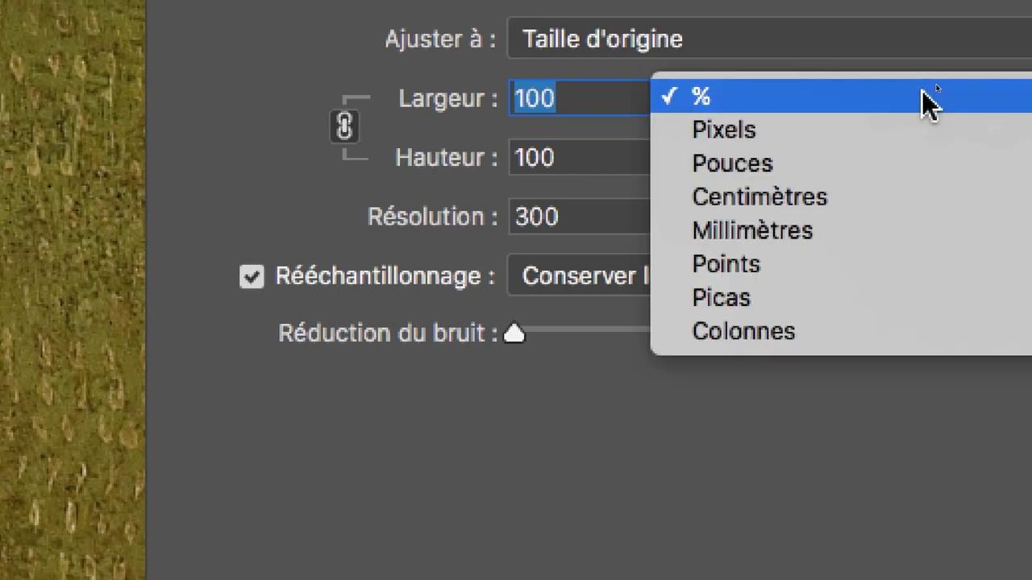
pyautogui.click(927, 101)
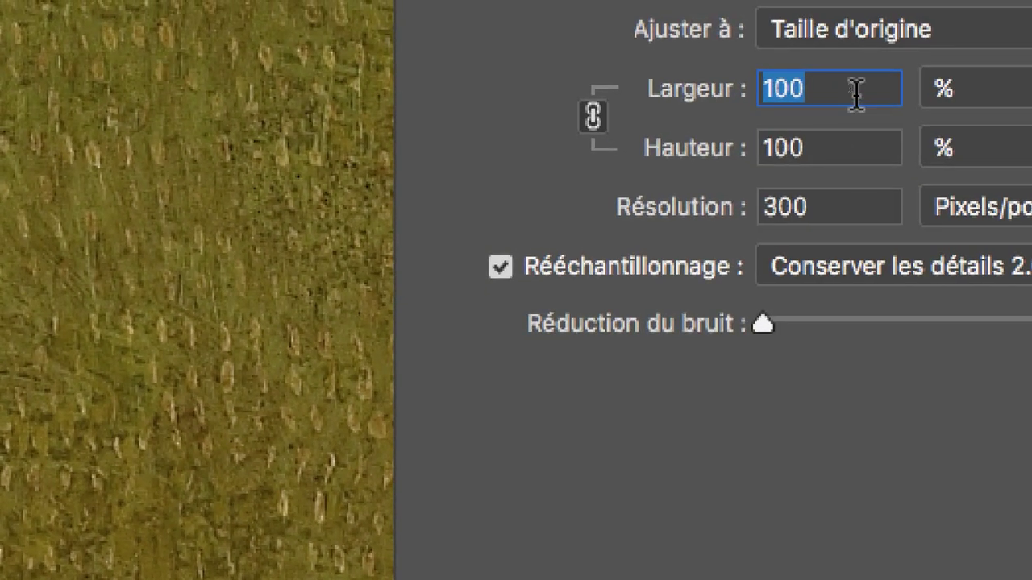
pyautogui.write('200')
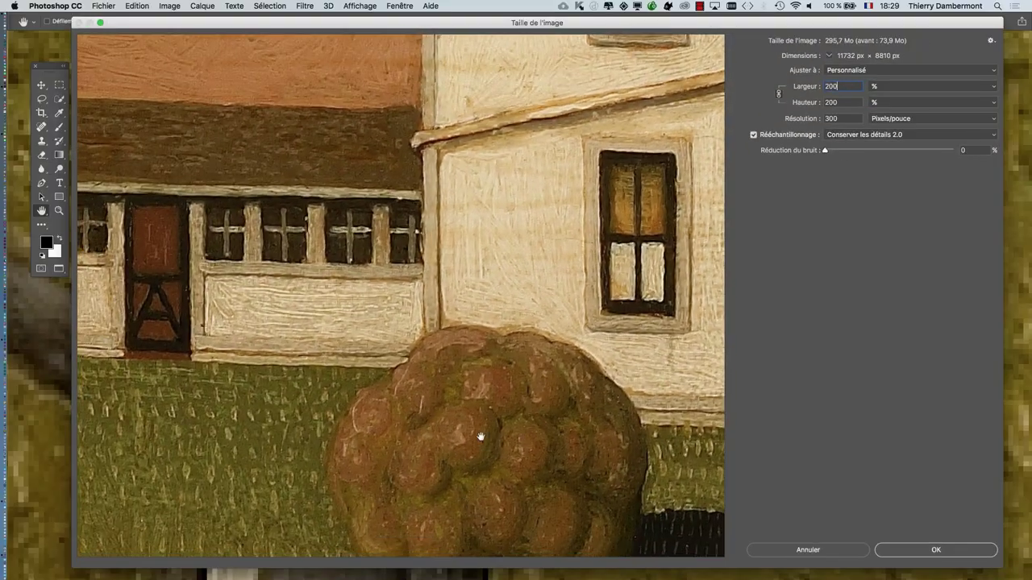
# Step: Zoom the Image Size preview out to 25% to show the house and the man
pyautogui.moveTo(472, 426)
pyautogui.mouseDown()
pyautogui.moveTo(465, 158)
pyautogui.moveTo(497, 270)
pyautogui.mouseUp()
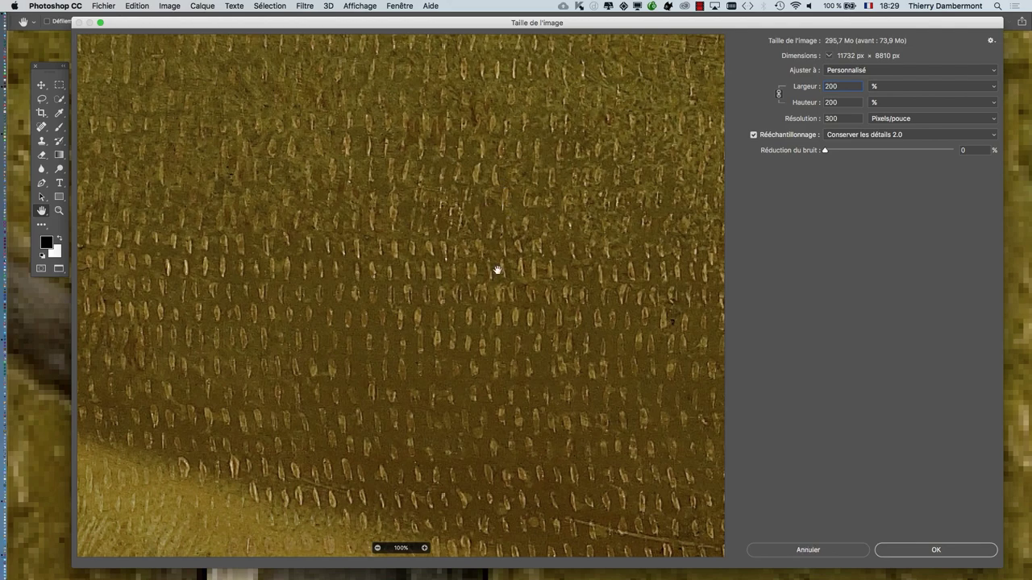
pyautogui.keyDown('alt'); pyautogui.click(497, 271); pyautogui.keyUp('alt')
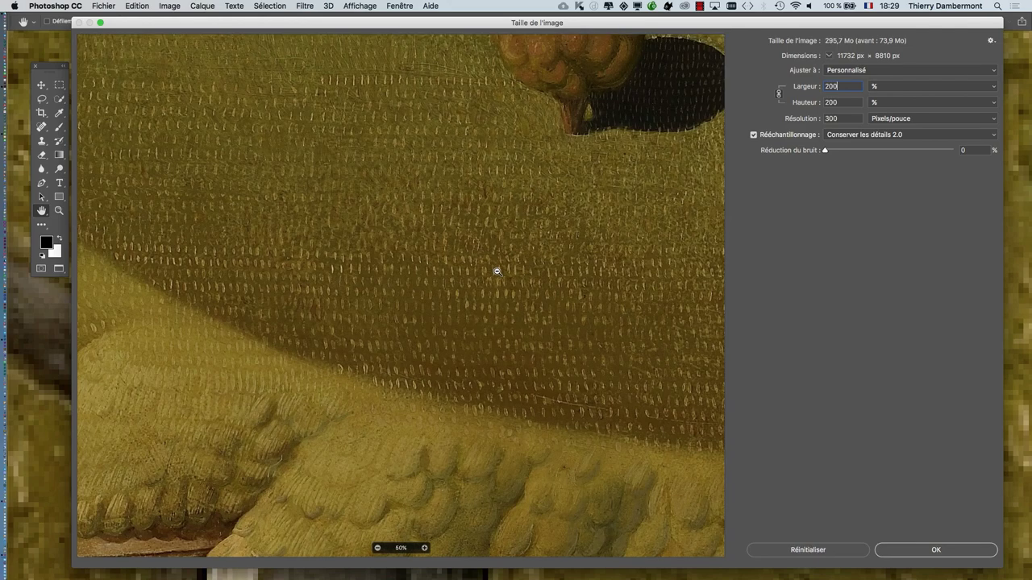
pyautogui.keyDown('alt'); pyautogui.click(496, 269); pyautogui.keyUp('alt')
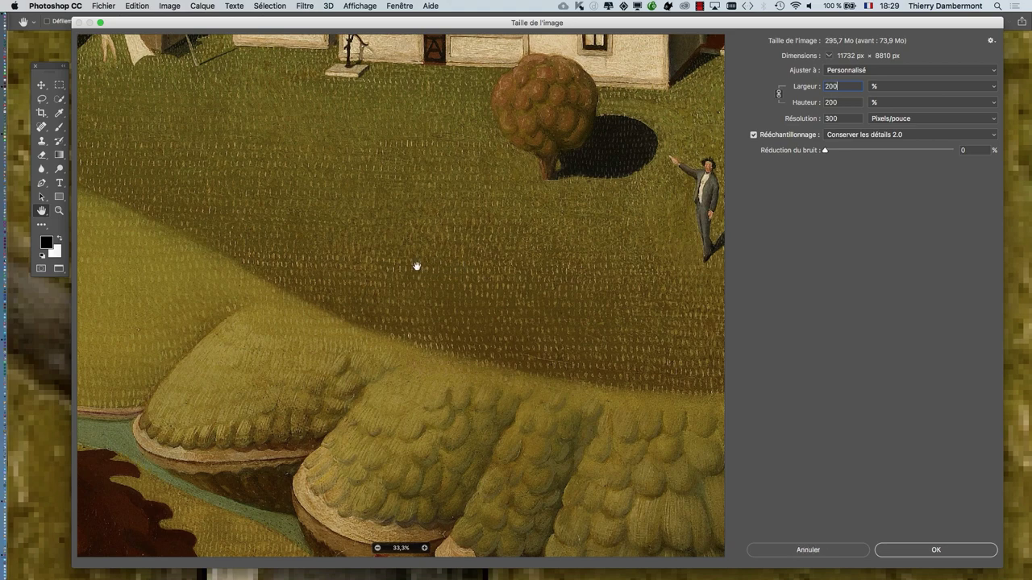
pyautogui.press('alt')
pyautogui.keyDown('alt'); pyautogui.click(425, 339); pyautogui.keyUp('alt')
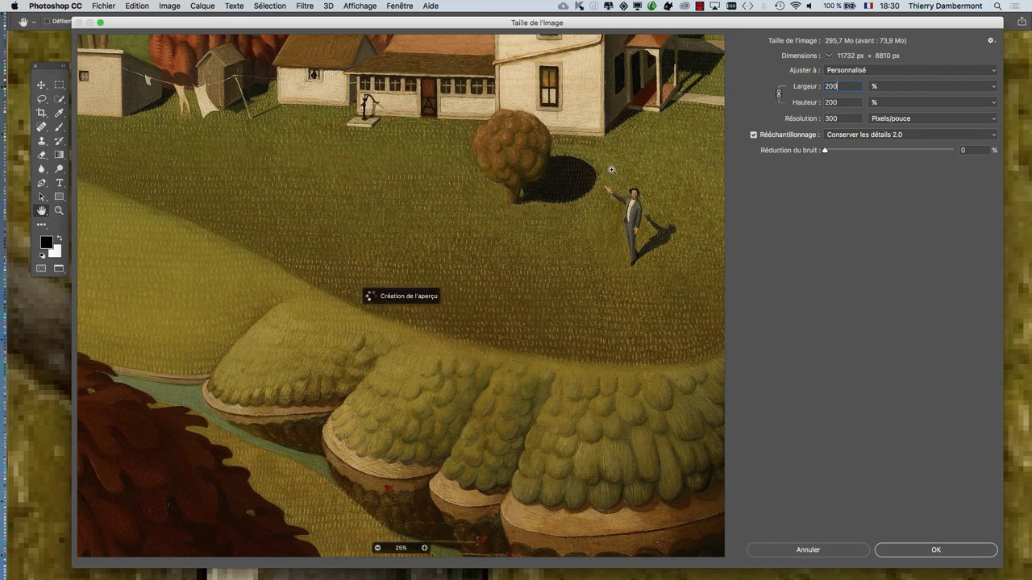
# Step: Zoom the preview in to 400% and center it on the waving man's face
pyautogui.moveTo(597, 167); pyautogui.dragTo(667, 252)
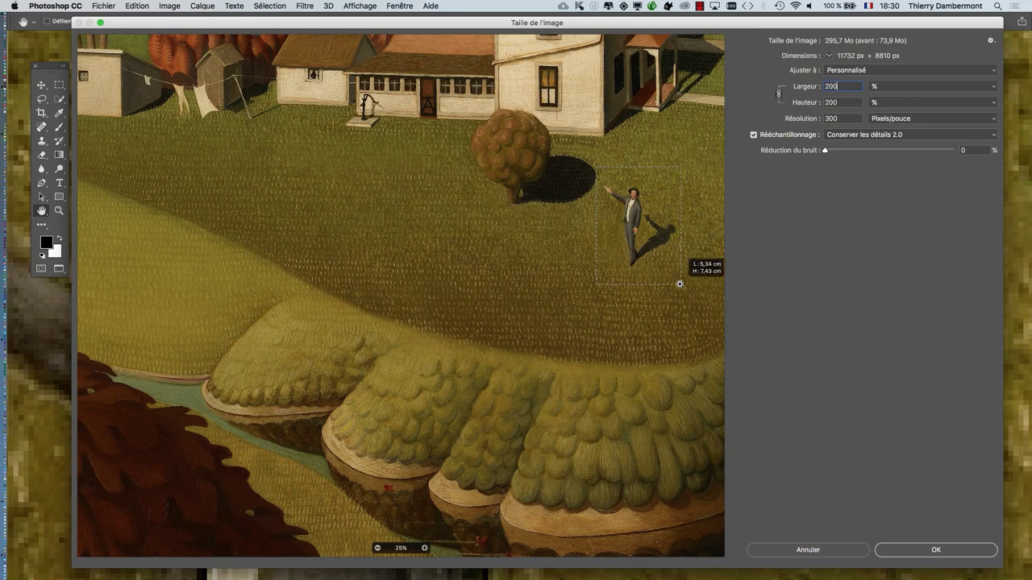
pyautogui.moveTo(667, 251); pyautogui.dragTo(679, 279)
pyautogui.moveTo(303, 95); pyautogui.dragTo(520, 274)
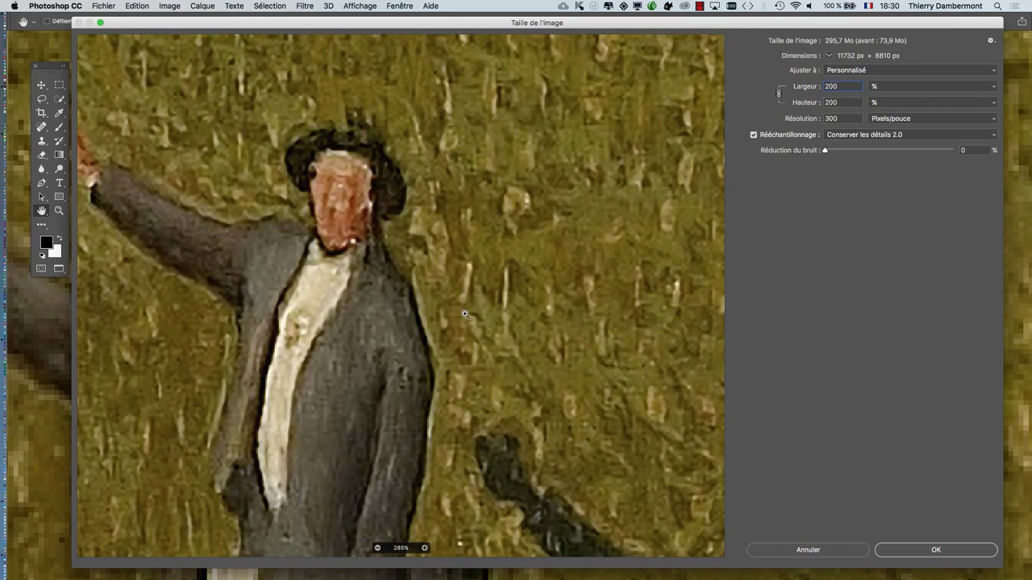
pyautogui.keyDown('alt'); pyautogui.click(439, 303); pyautogui.keyUp('alt')
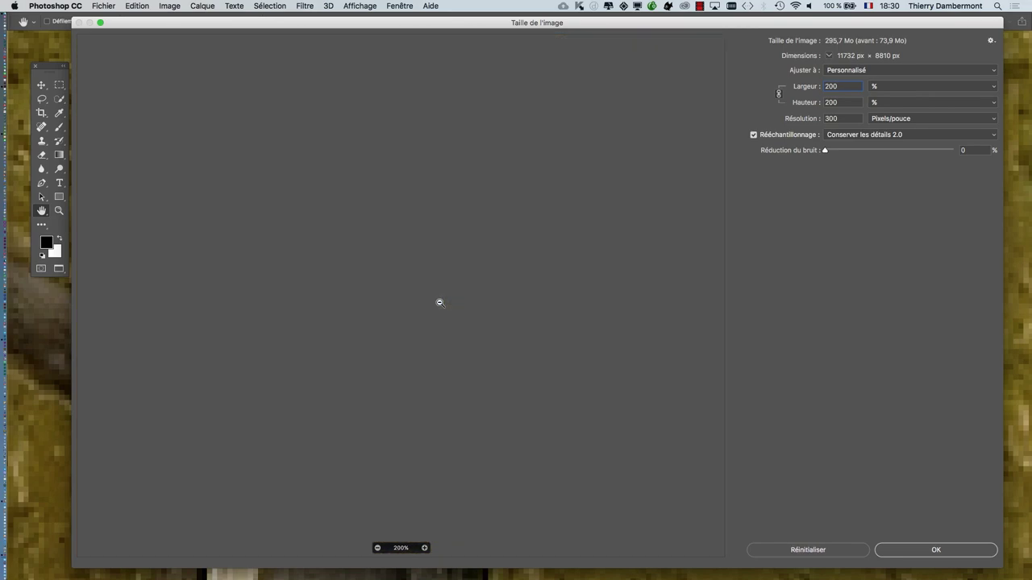
pyautogui.moveTo(335, 225)
pyautogui.mouseDown()
pyautogui.moveTo(493, 361)
pyautogui.moveTo(524, 371)
pyautogui.mouseUp()
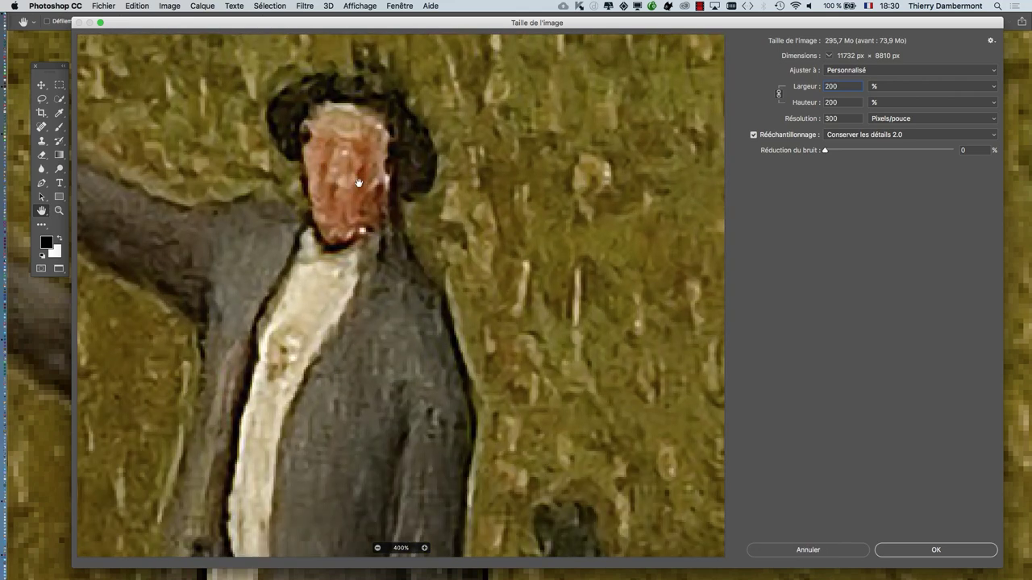
pyautogui.keyDown('super'); pyautogui.click(332, 179); pyautogui.keyUp('super')
pyautogui.moveTo(332, 179)
pyautogui.mouseDown()
pyautogui.moveTo(432, 286)
pyautogui.moveTo(430, 275)
pyautogui.mouseUp()
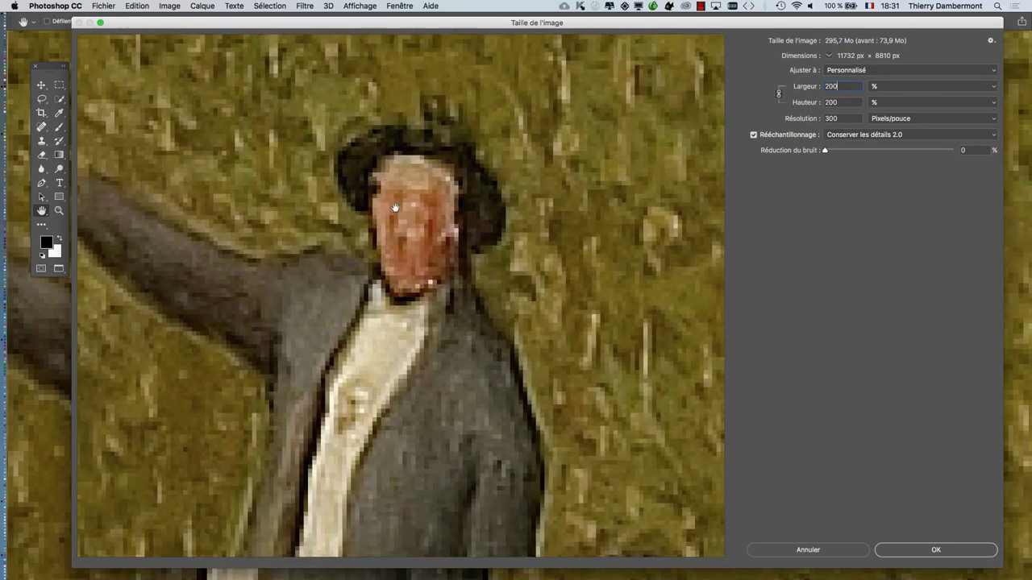
# Step: Zoom the Image Size preview out and pan it to the tree-lined road
pyautogui.moveTo(362, 157); pyautogui.dragTo(503, 399)
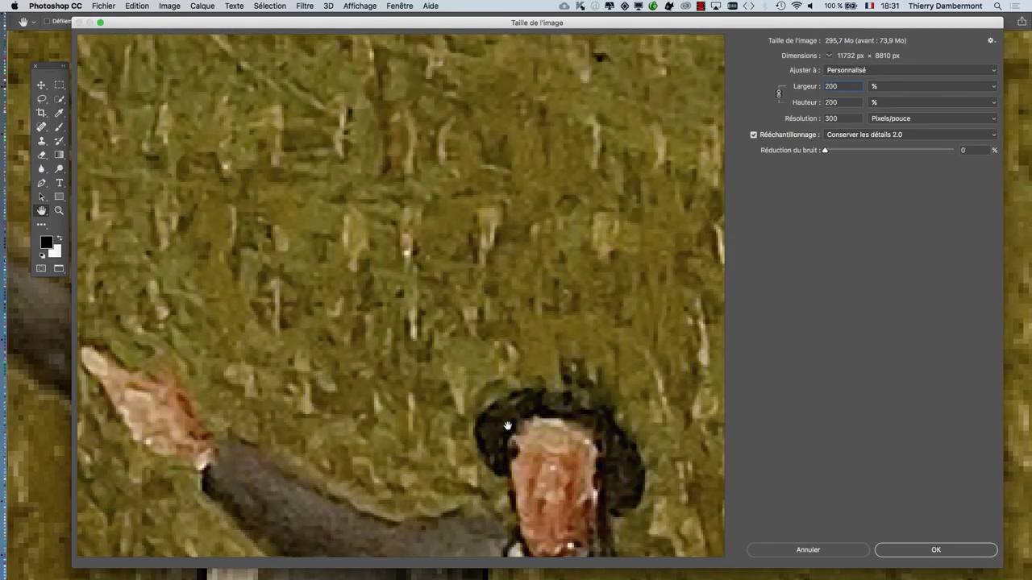
pyautogui.keyDown('alt'); pyautogui.click(497, 355); pyautogui.keyUp('alt')
pyautogui.keyDown('alt'); pyautogui.click(496, 354); pyautogui.keyUp('alt')
pyautogui.keyDown('alt'); pyautogui.click(498, 354); pyautogui.keyUp('alt')
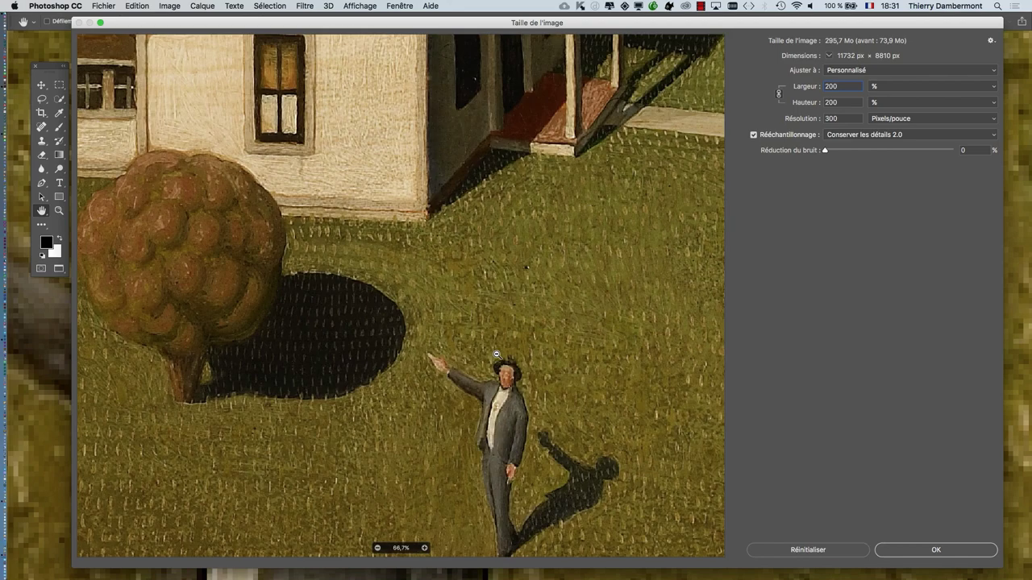
pyautogui.keyDown('alt'); pyautogui.click(499, 353); pyautogui.keyUp('alt')
pyautogui.keyDown('alt'); pyautogui.click(501, 352); pyautogui.keyUp('alt')
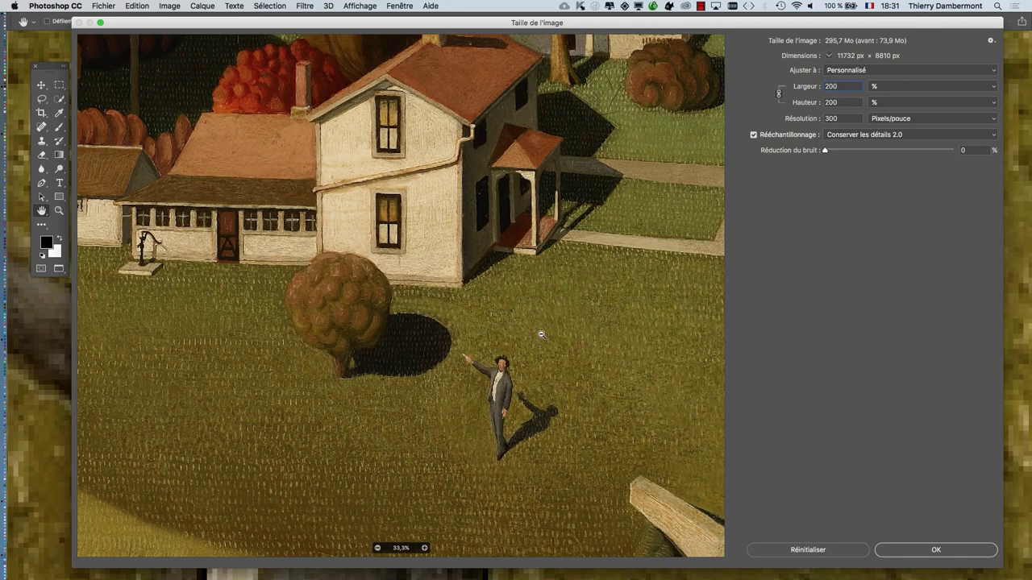
pyautogui.keyDown('alt'); pyautogui.click(610, 378); pyautogui.keyUp('alt')
pyautogui.moveTo(624, 226)
pyautogui.mouseDown()
pyautogui.moveTo(373, 387)
pyautogui.moveTo(231, 375)
pyautogui.moveTo(231, 344)
pyautogui.mouseUp()
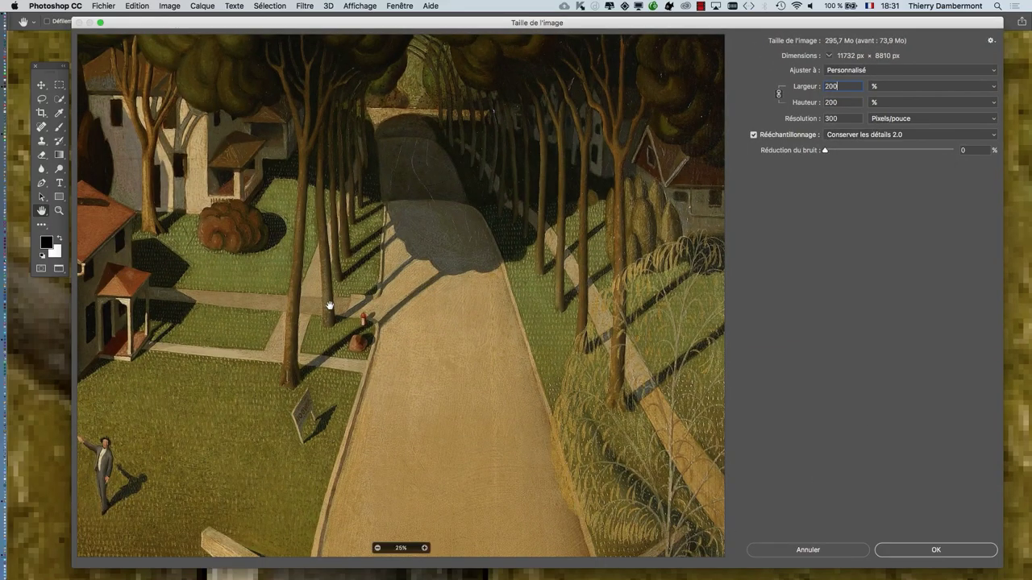
# Step: Inspect the tree trunks and path up close, then apply the 200% enlargement (11732 × 8810 px)
pyautogui.keyDown('super'); pyautogui.click(303, 327); pyautogui.keyUp('super')
pyautogui.keyDown('super'); pyautogui.click(309, 330); pyautogui.keyUp('super')
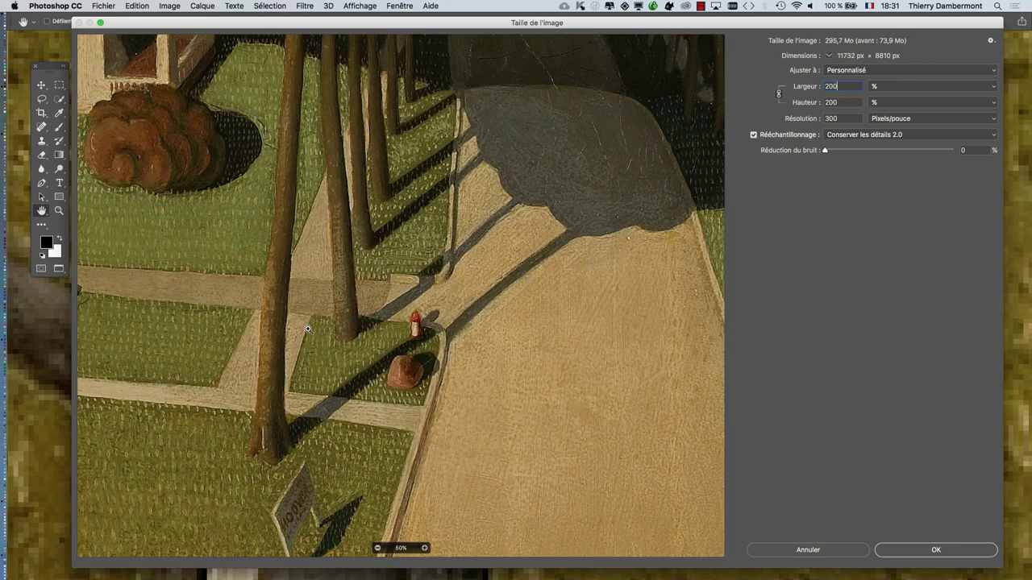
pyautogui.keyDown('super'); pyautogui.click(307, 350); pyautogui.keyUp('super')
pyautogui.keyDown('super'); pyautogui.click(293, 354); pyautogui.keyUp('super')
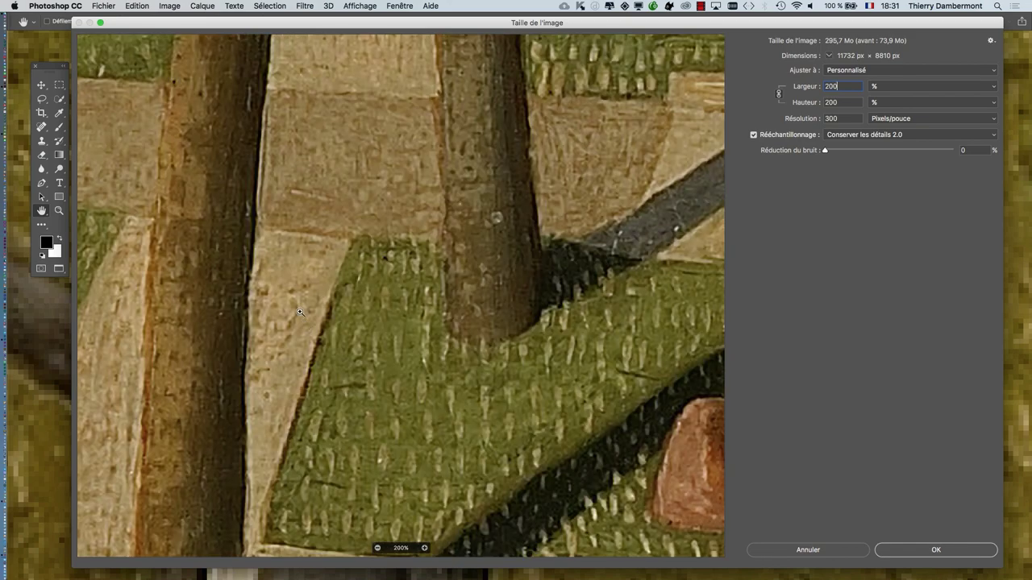
pyautogui.keyDown('super'); pyautogui.click(291, 350); pyautogui.keyUp('super')
pyautogui.keyDown('super'); pyautogui.click(315, 357); pyautogui.keyUp('super')
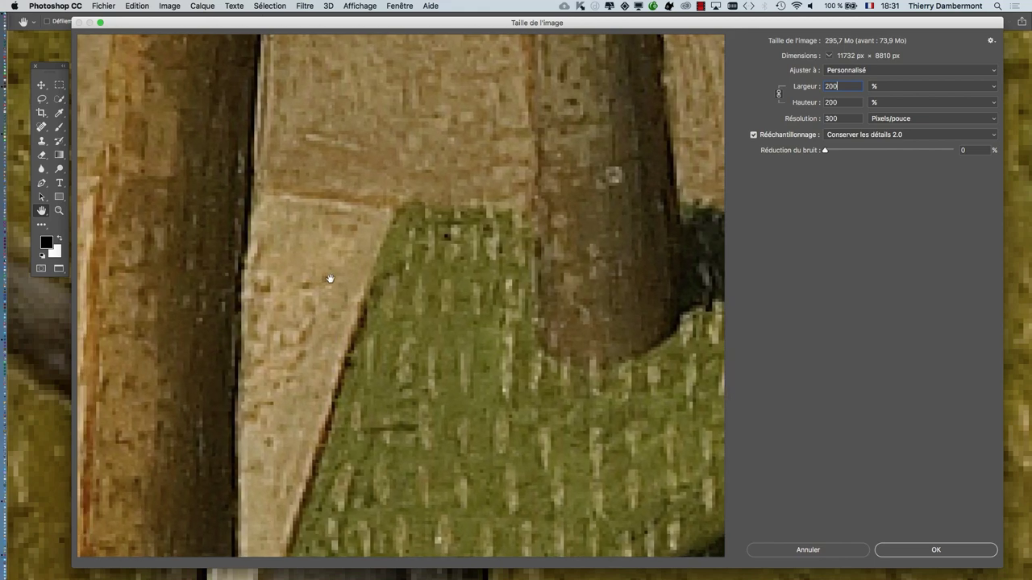
pyautogui.moveTo(315, 355); pyautogui.dragTo(428, 359)
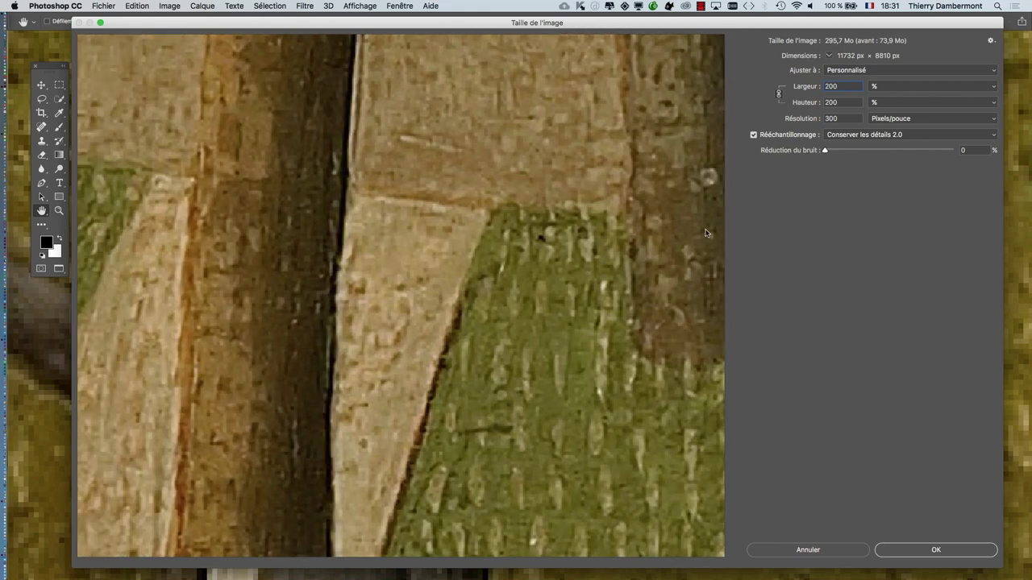
pyautogui.moveTo(401, 300); pyautogui.dragTo(594, 287)
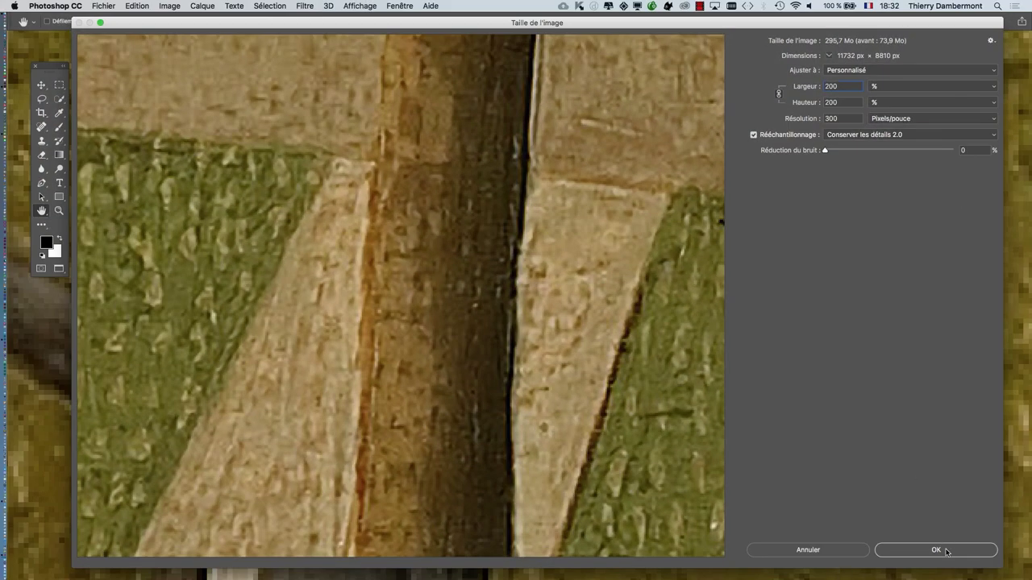
pyautogui.click(946, 552)
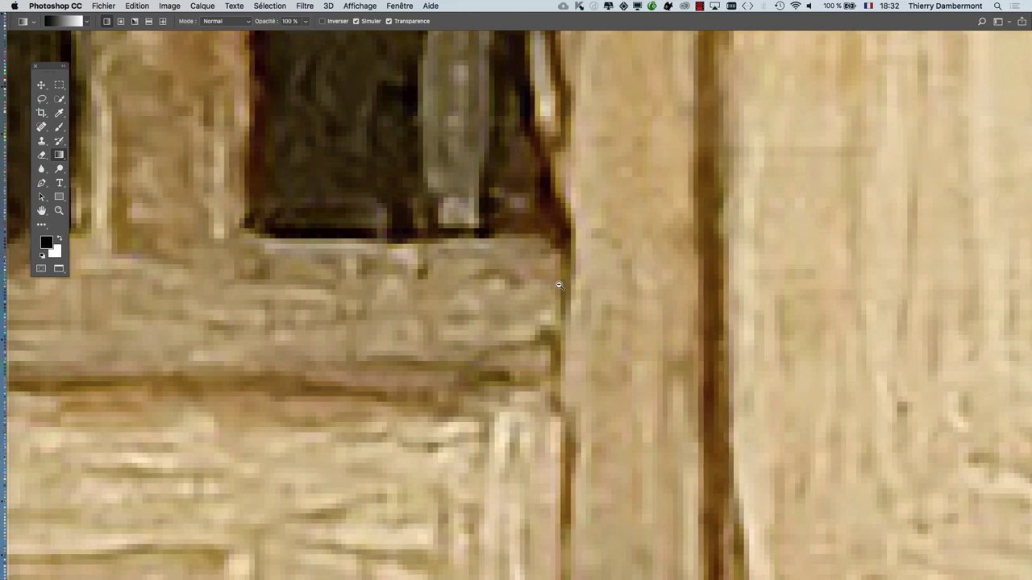
# Step: View the enlarged painting at 100% and pan to the farmhouse door and pump
pyautogui.scroll(-1, 567, 303)
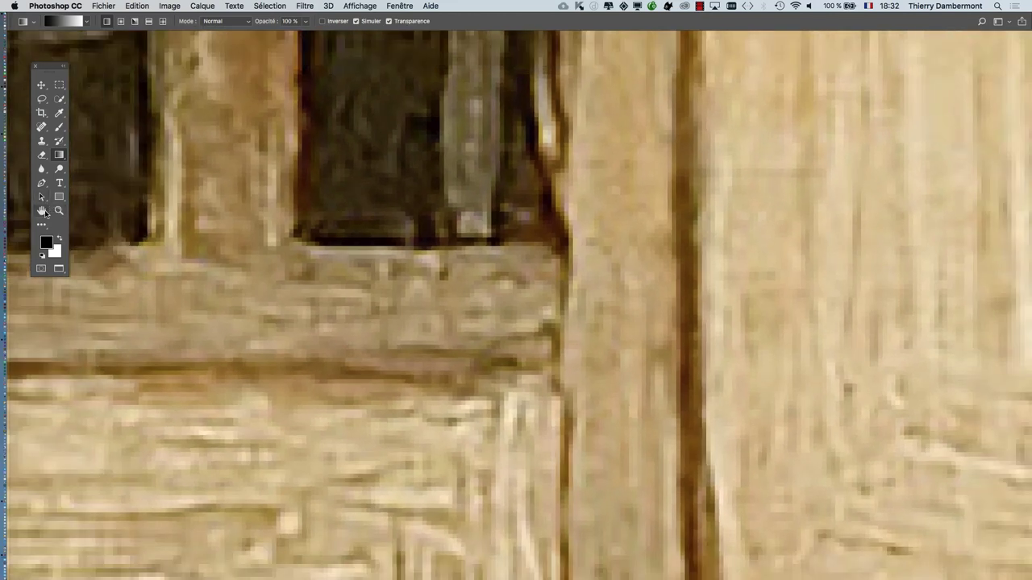
pyautogui.click(43, 211)
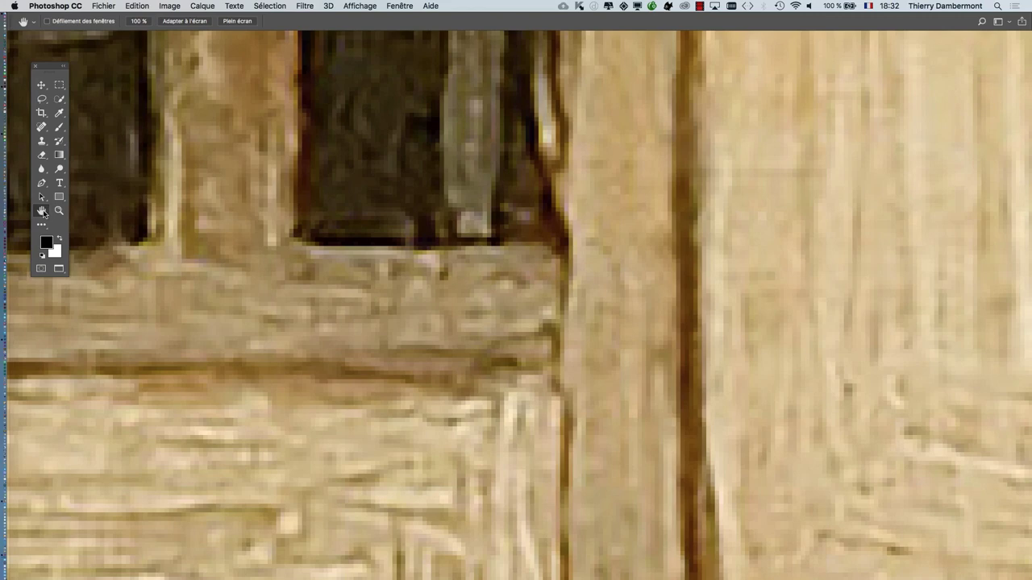
pyautogui.doubleClick(58, 211)
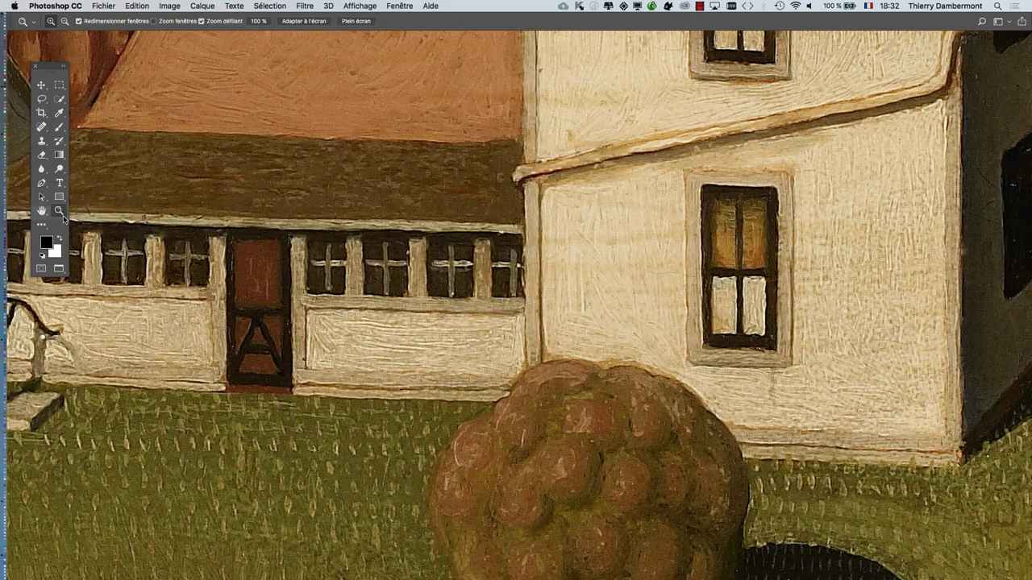
pyautogui.click(41, 211)
pyautogui.doubleClick(41, 211)
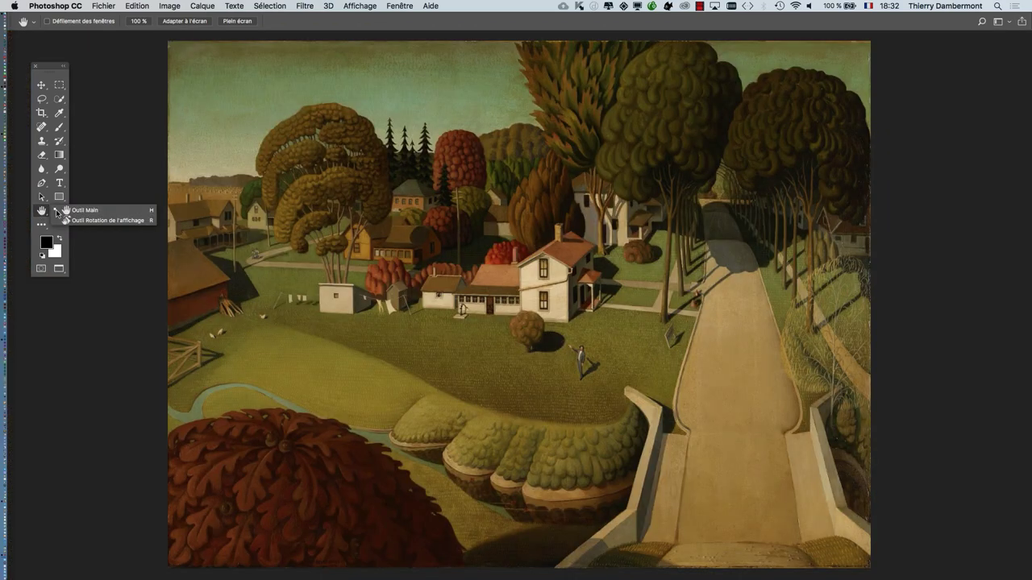
pyautogui.click(122, 105)
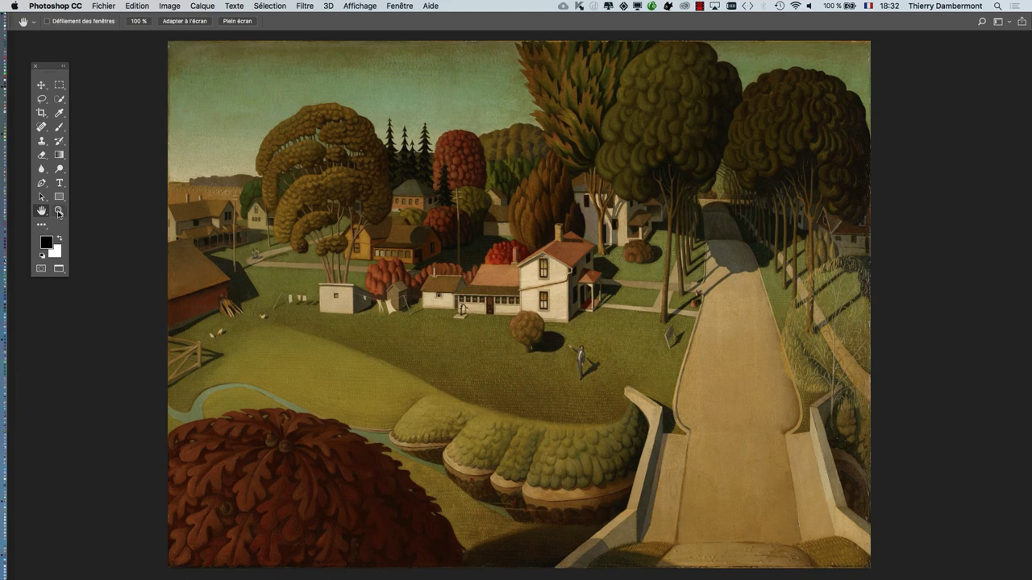
pyautogui.doubleClick(58, 210)
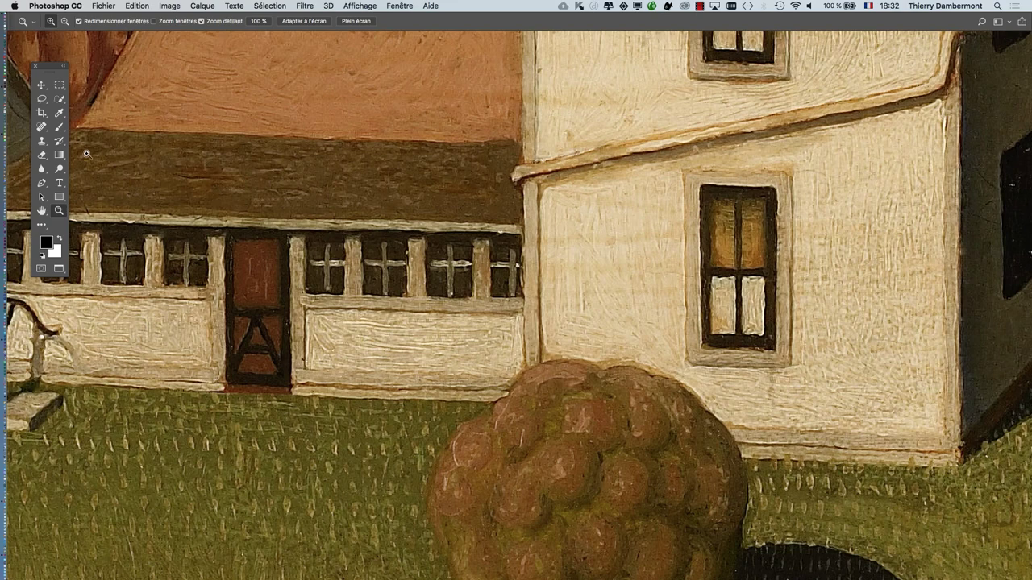
pyautogui.click(41, 211)
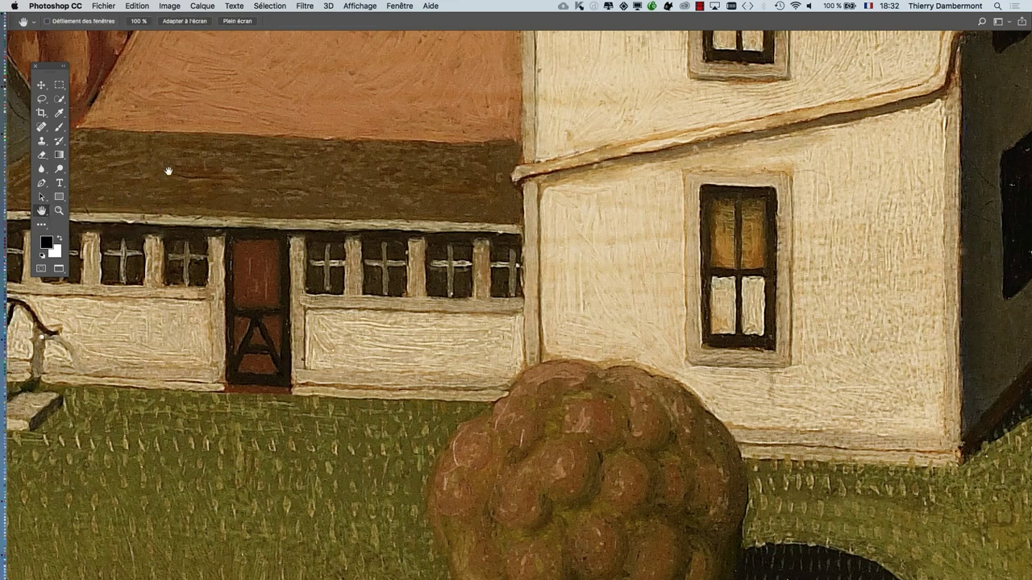
pyautogui.moveTo(169, 170); pyautogui.dragTo(433, 279)
# Step: Start Save As and name the file hoover_mia_81105-AGRANDI
pyautogui.click(104, 5)
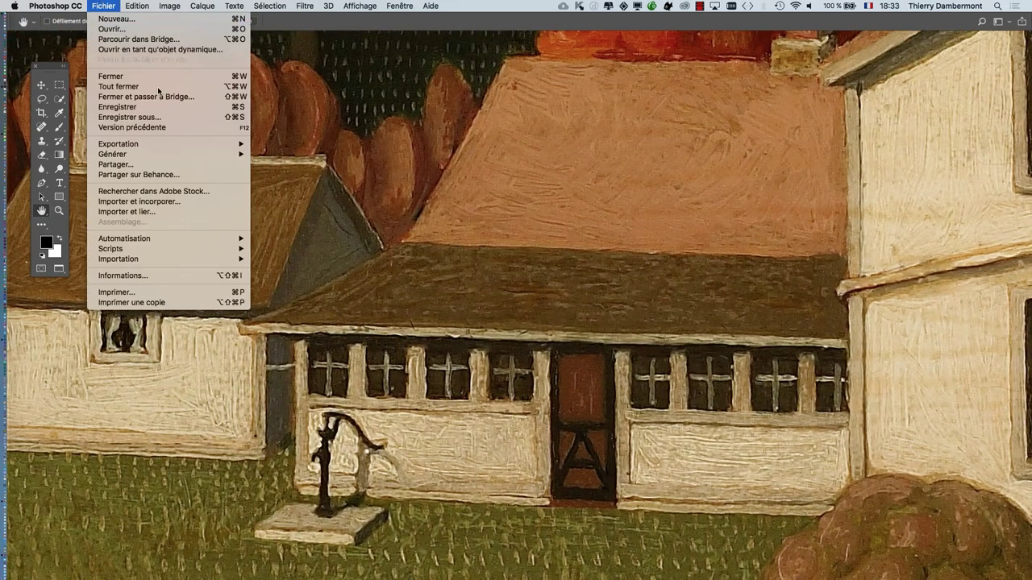
pyautogui.click(175, 119)
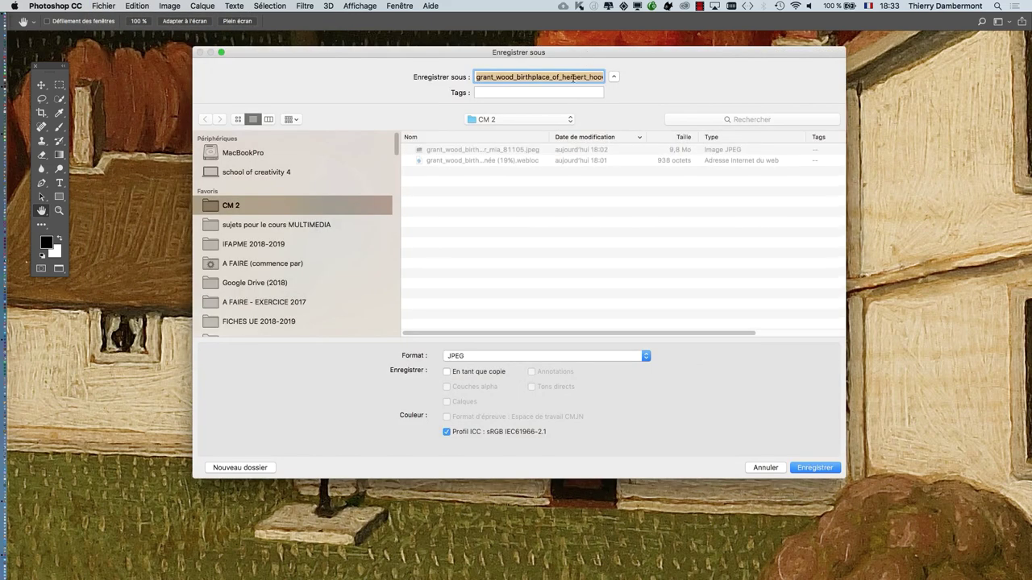
pyautogui.click(573, 78)
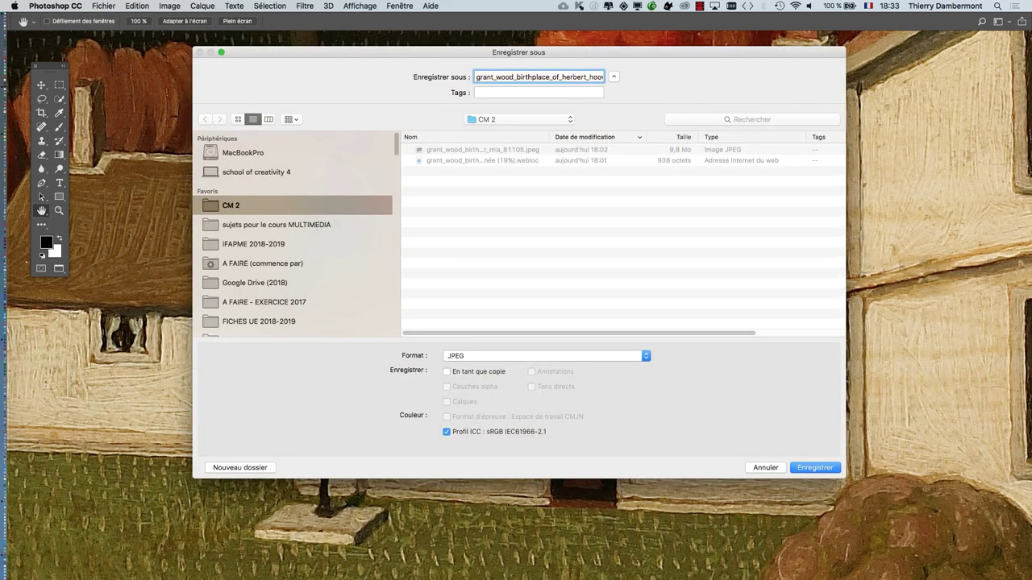
pyautogui.press('super+Right')
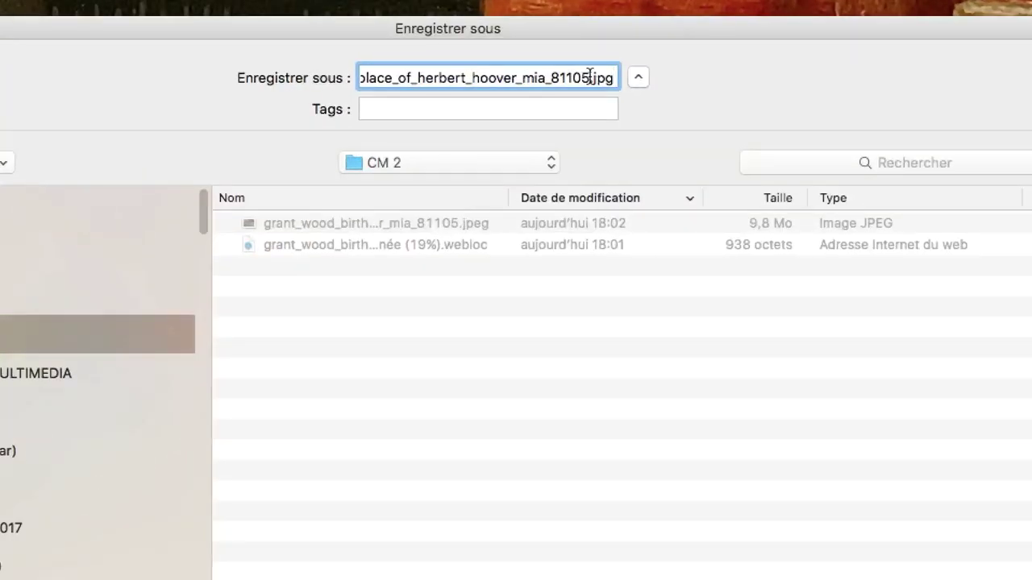
pyautogui.write('-')
pyautogui.write('A')
pyautogui.write('GRANDI')
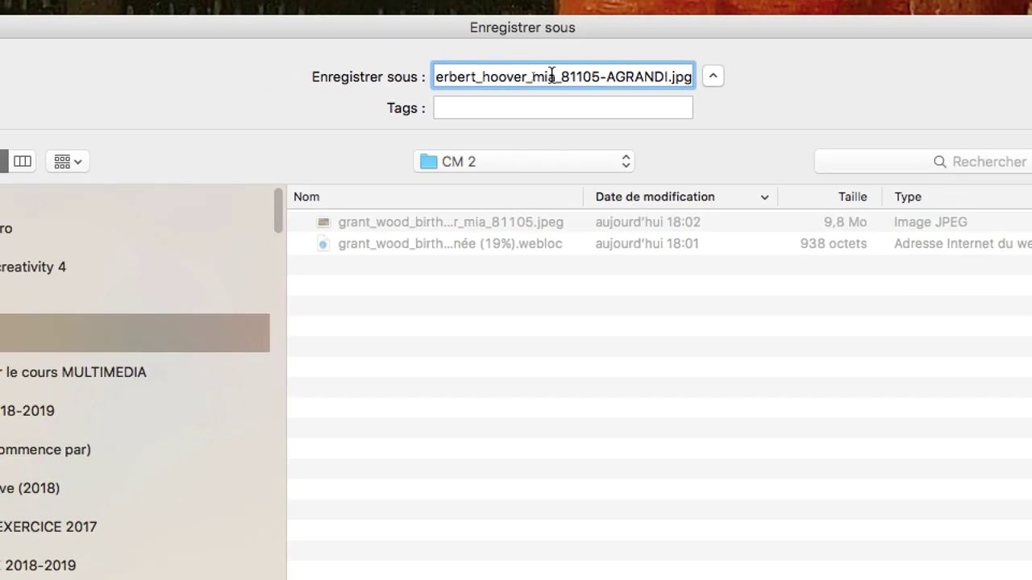
pyautogui.moveTo(577, 75); pyautogui.dragTo(526, 77)
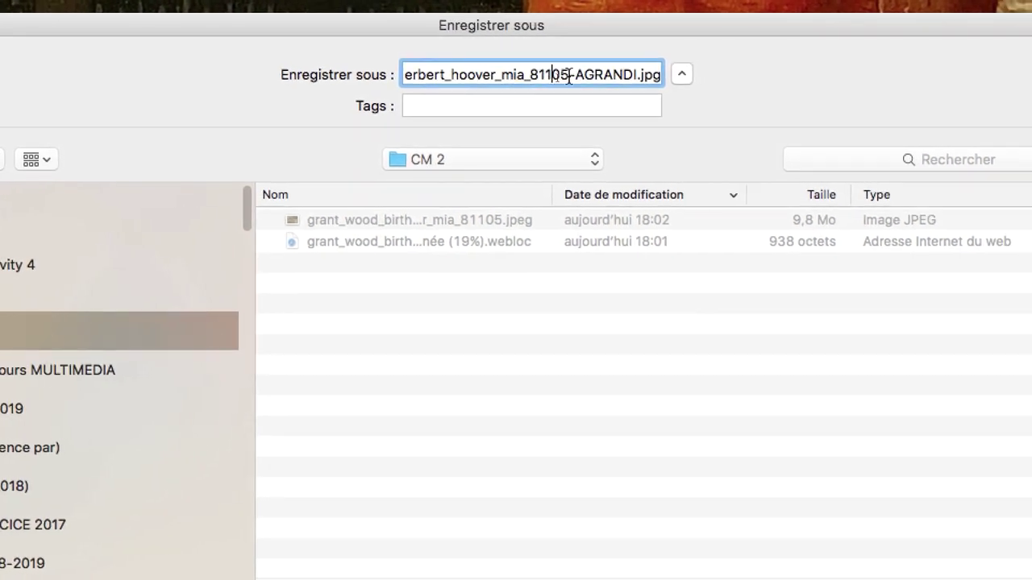
pyautogui.moveTo(563, 76); pyautogui.dragTo(377, 73)
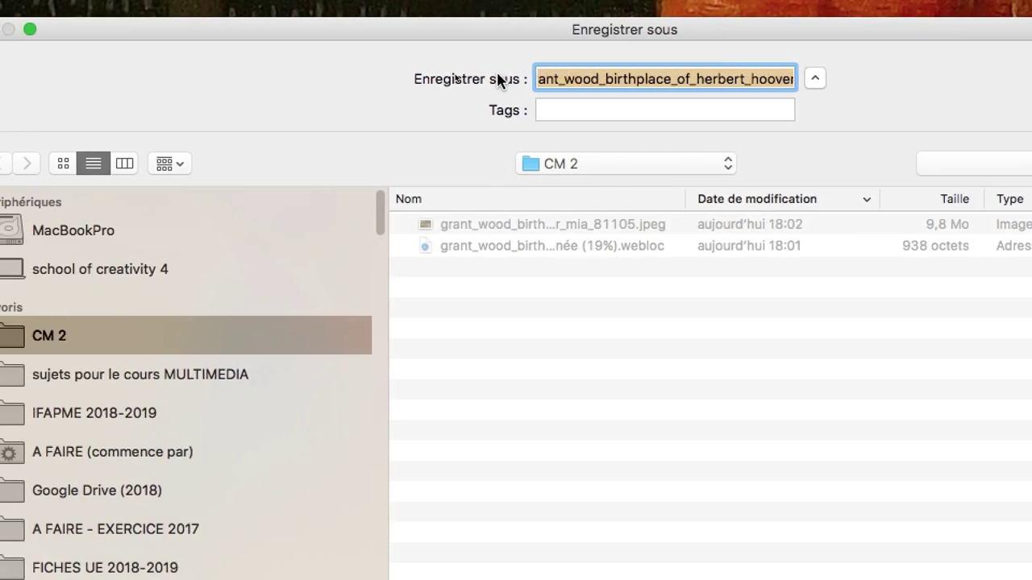
pyautogui.moveTo(498, 79); pyautogui.dragTo(506, 79)
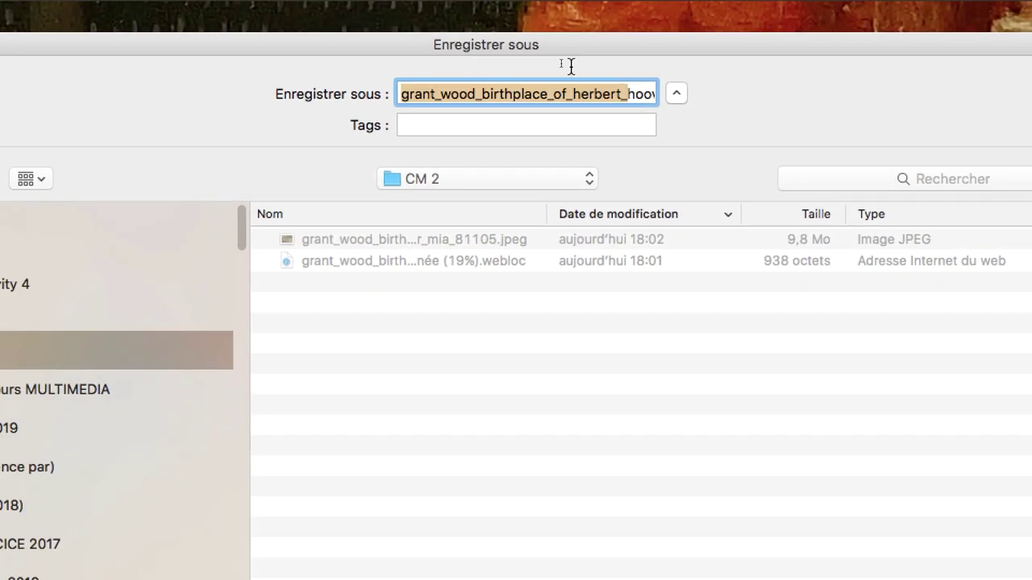
pyautogui.moveTo(574, 75); pyautogui.dragTo(525, 80)
pyautogui.click(559, 63)
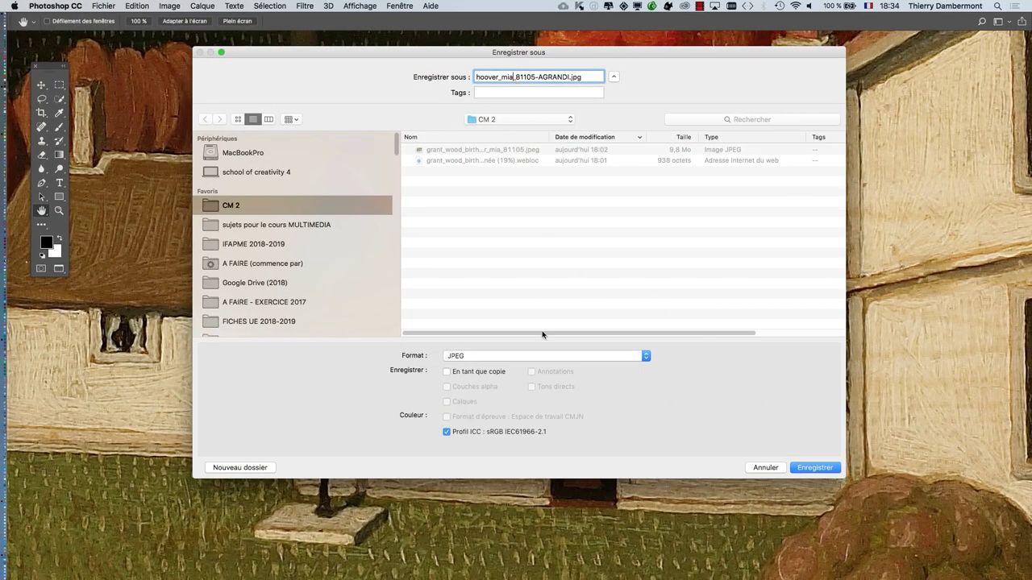
# Step: Set the format to Photoshop and save it in the CM 2 folder
pyautogui.click(532, 357)
pyautogui.click(521, 283)
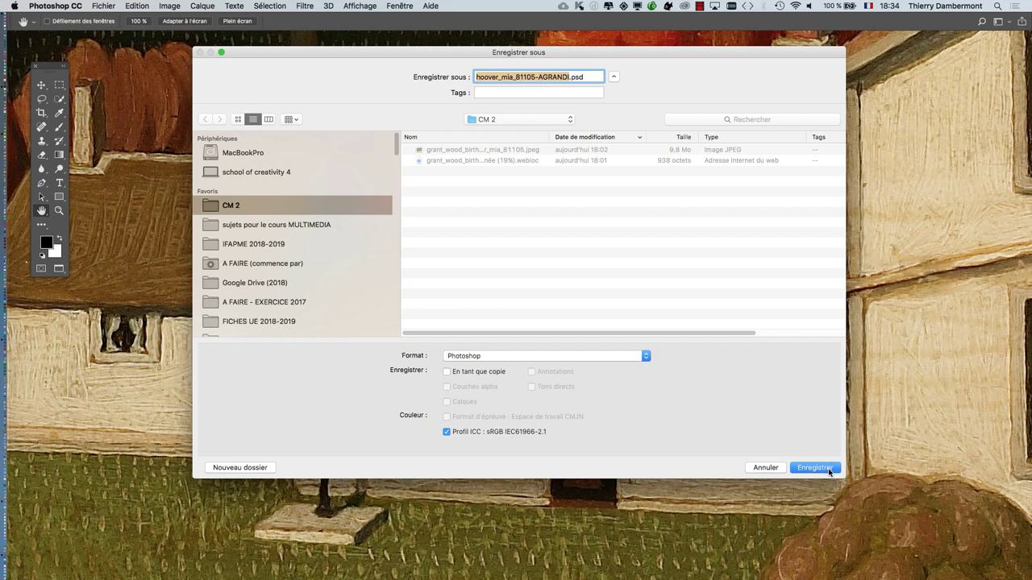
pyautogui.click(828, 468)
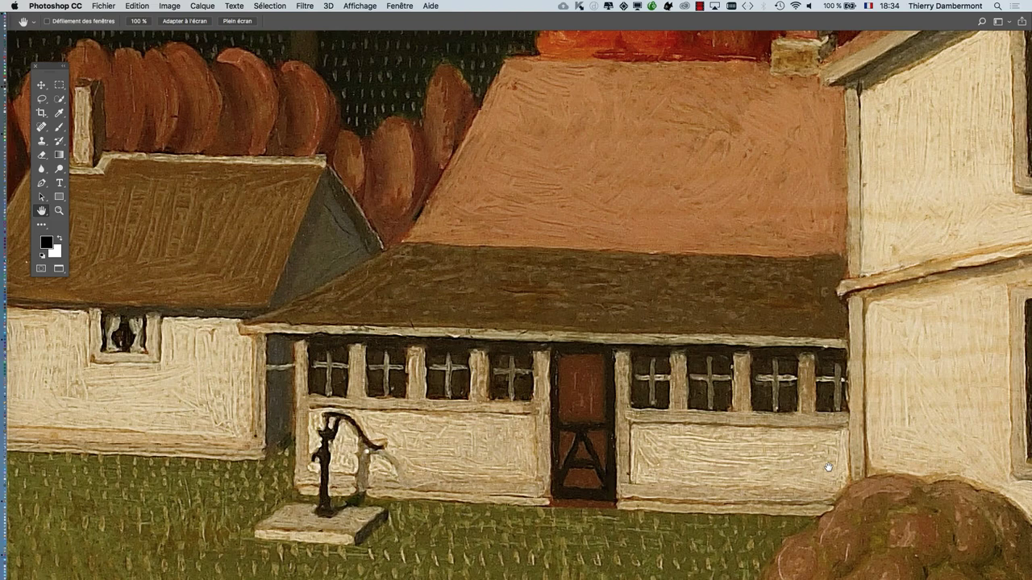
# Step: Zoom out on the canvas to show more of the houses, trees and lawn
pyautogui.scroll(-5, 600, 343)
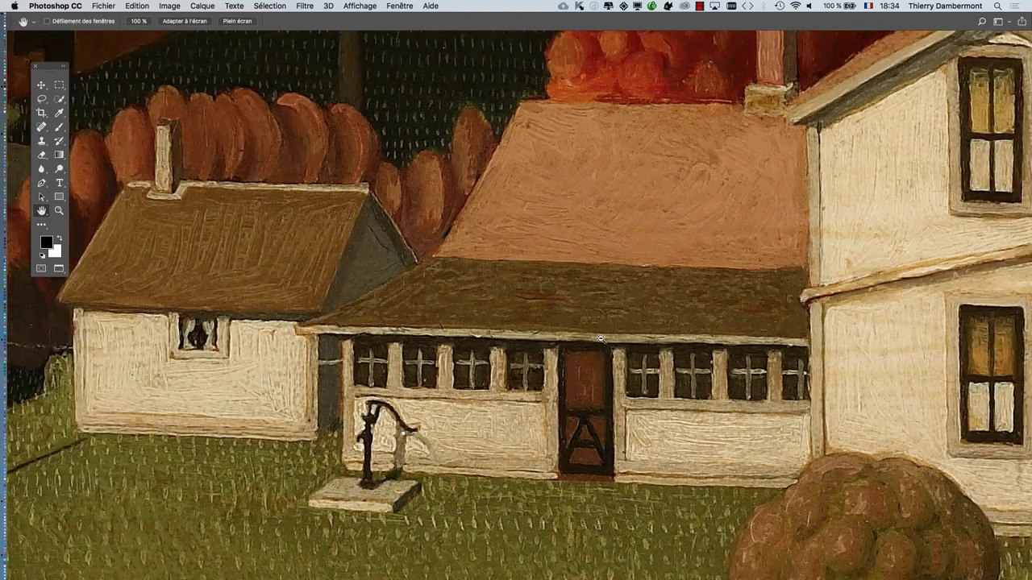
pyautogui.scroll(-2, 601, 342)
pyautogui.scroll(-2, 601, 343)
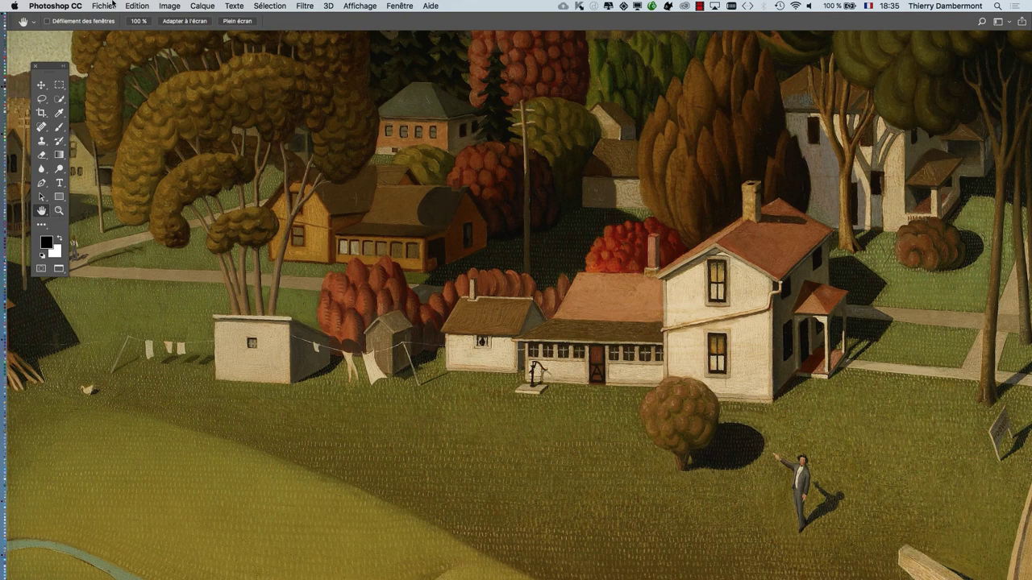
pyautogui.click(104, 6)
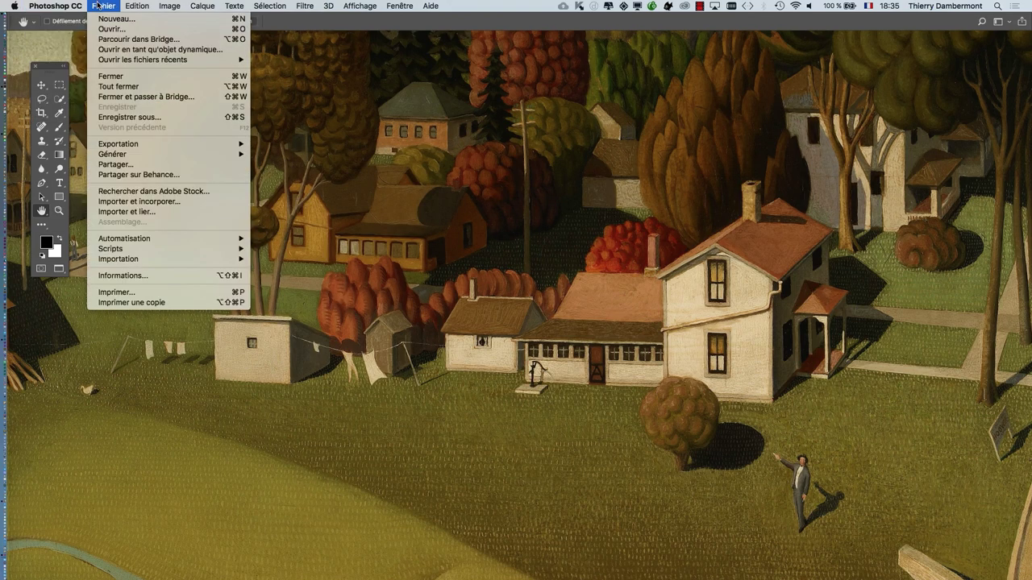
pyautogui.moveTo(88, 81)
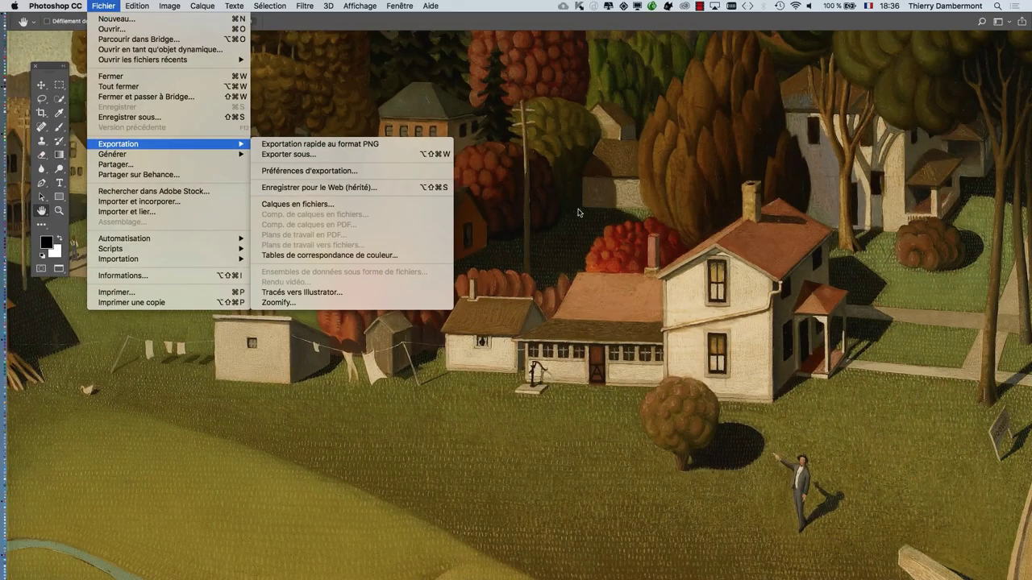
pyautogui.click(635, 217)
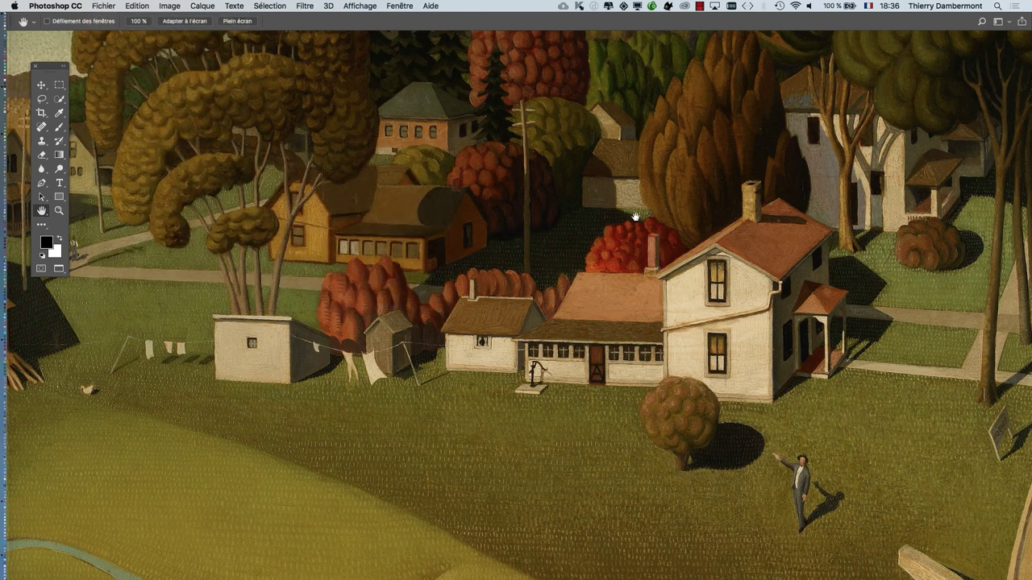
# Step: Switch to Firefox and bring back the grant_wood_birthplace painting image window
pyautogui.press('super+Tab')
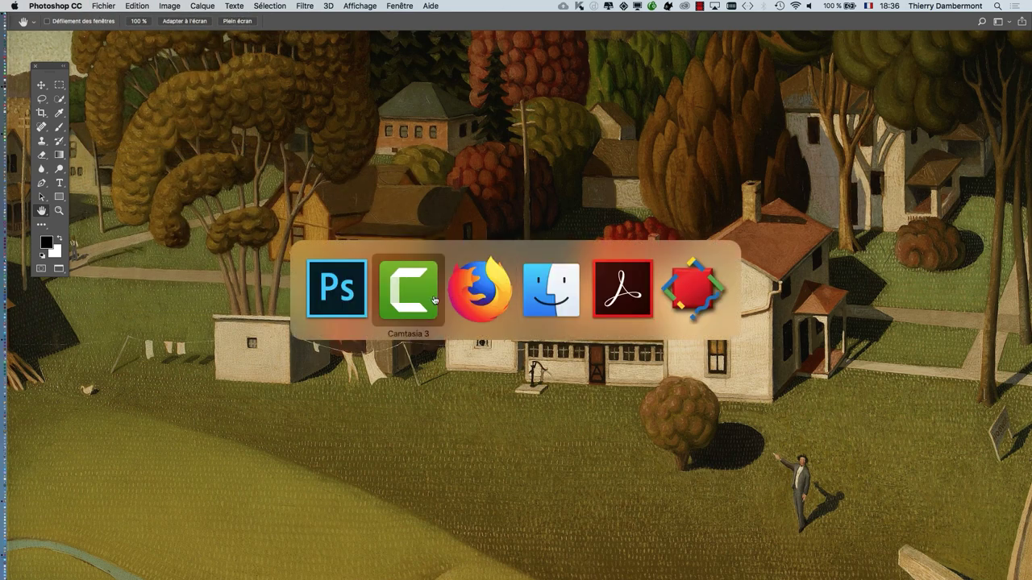
pyautogui.press('super+Tab')
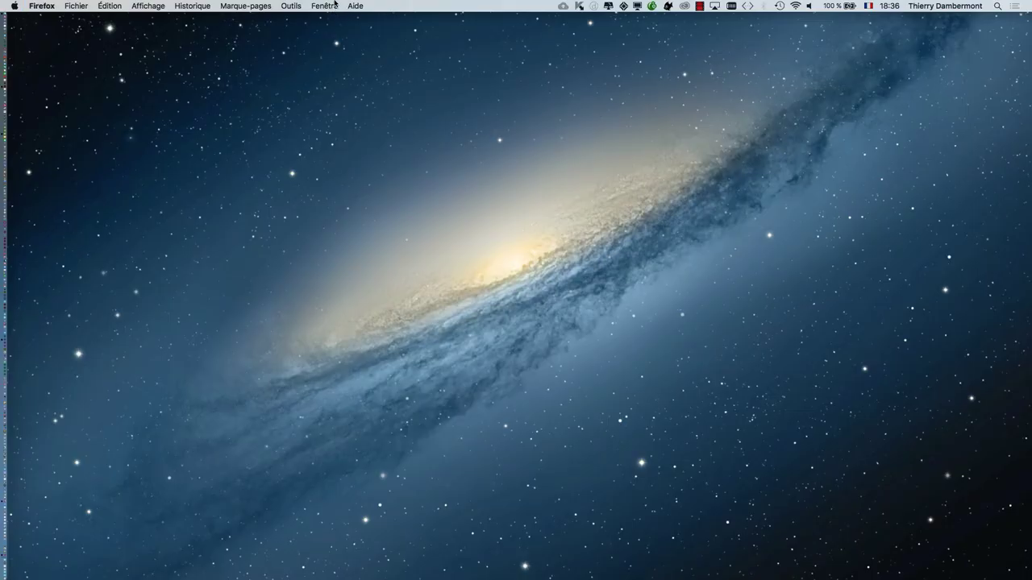
pyautogui.click(327, 6)
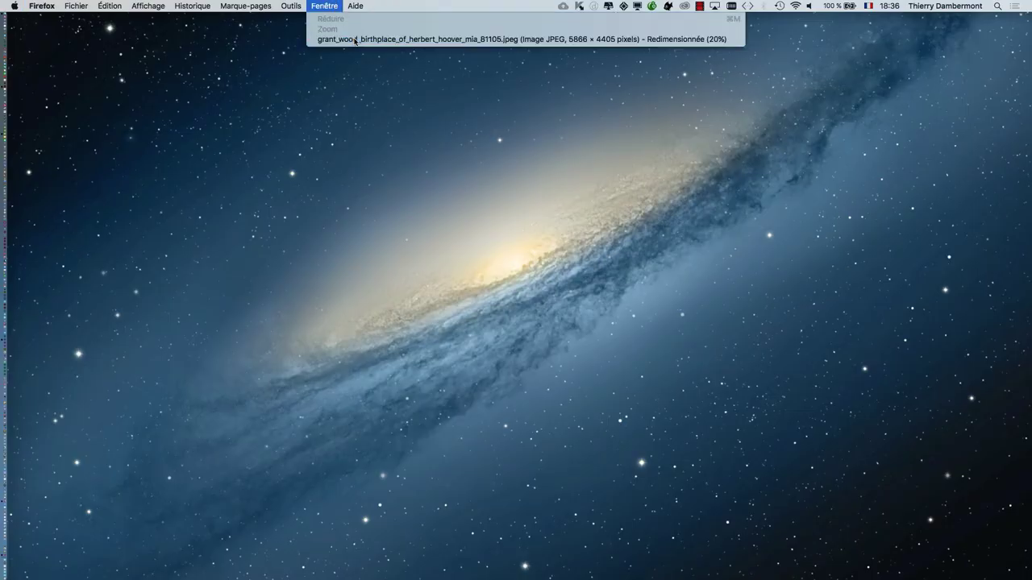
pyautogui.click(354, 38)
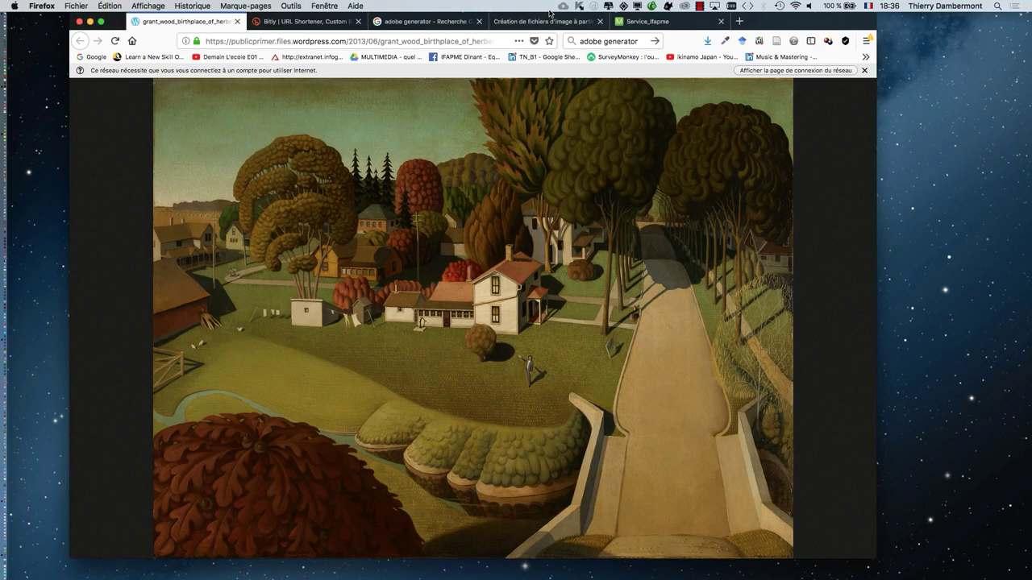
# Step: Scroll the Adobe help article on generating image files from layers to its numbered steps
pyautogui.click(549, 21)
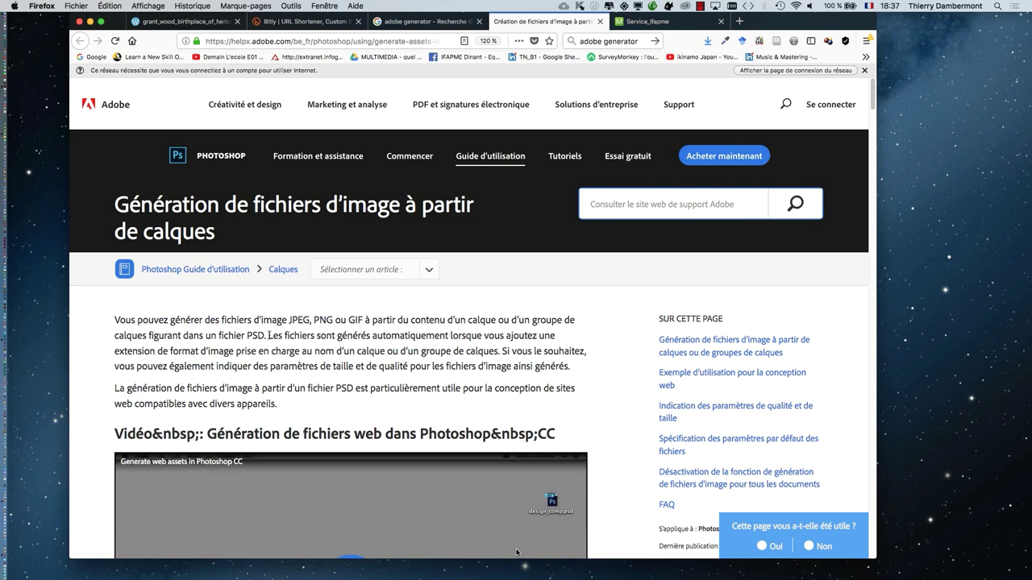
pyautogui.scroll(-3, 269, 343)
pyautogui.scroll(-5, 269, 344)
pyautogui.scroll(-1, 269, 343)
pyautogui.scroll(-1, 269, 343)
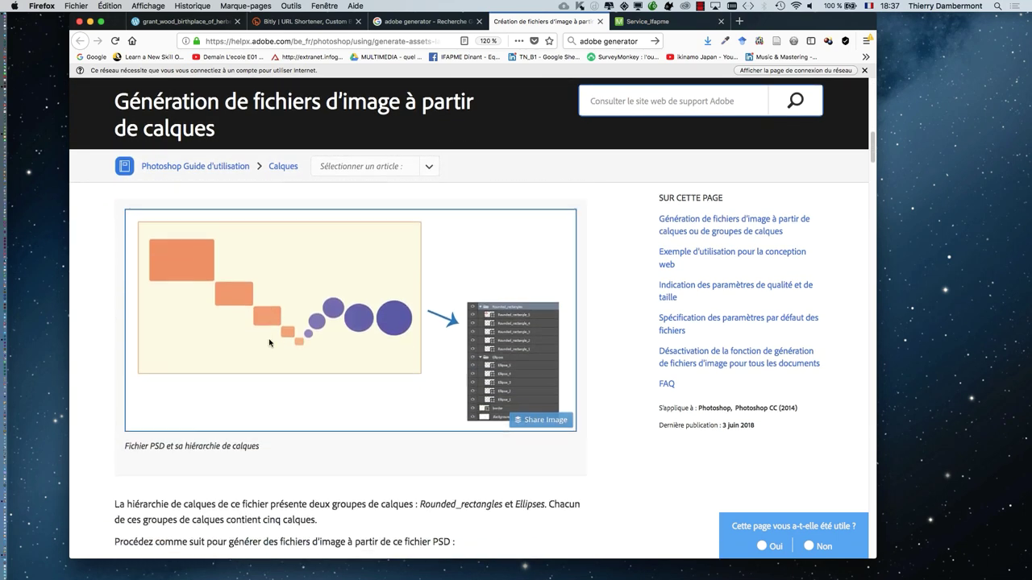
pyautogui.scroll(-1, 270, 343)
pyautogui.scroll(-1, 270, 344)
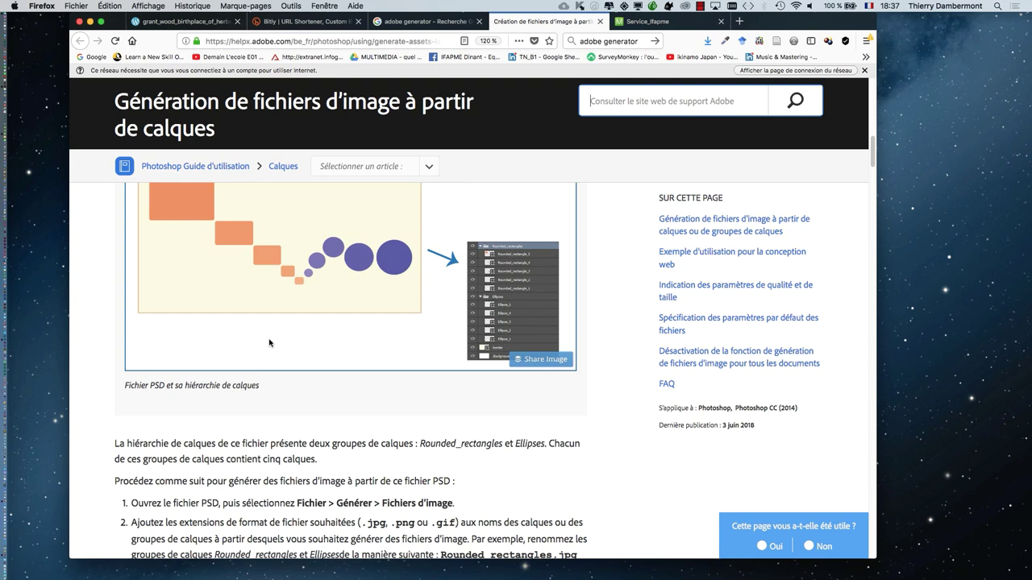
# Step: Close the Wi-Fi login tab and compare the article with the adobe generator search results
pyautogui.click(616, 22)
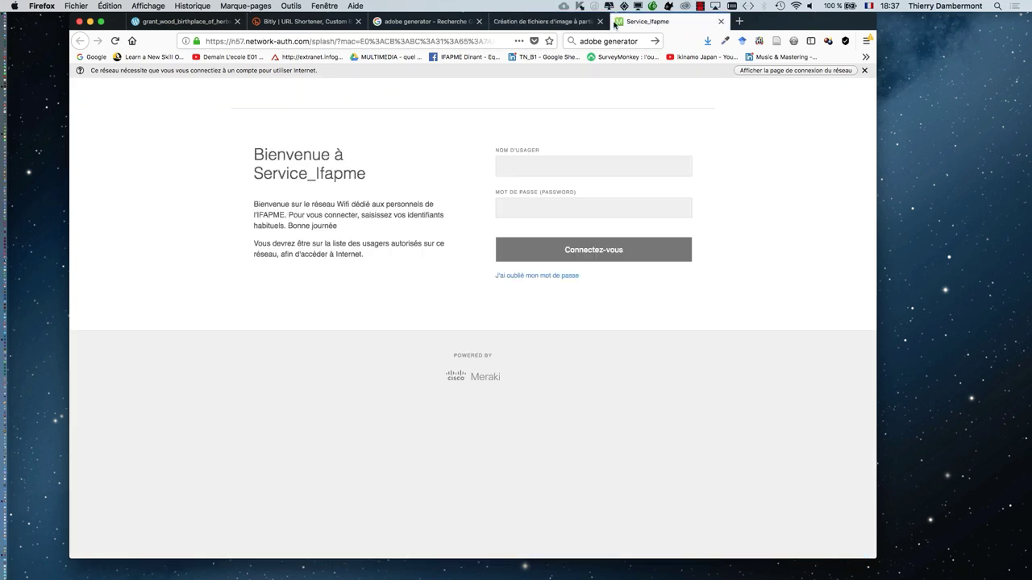
pyautogui.click(550, 22)
pyautogui.click(721, 21)
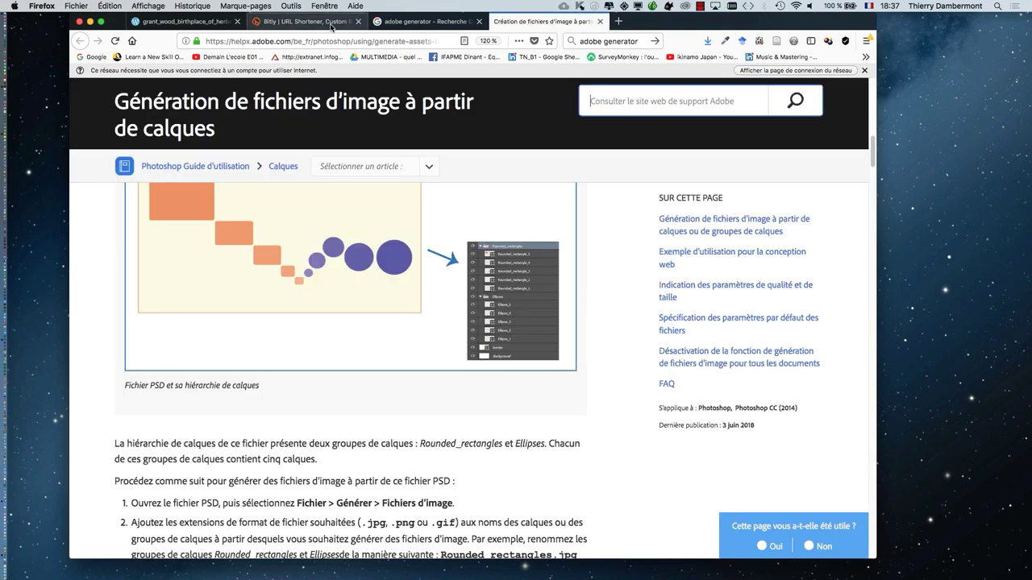
pyautogui.click(375, 26)
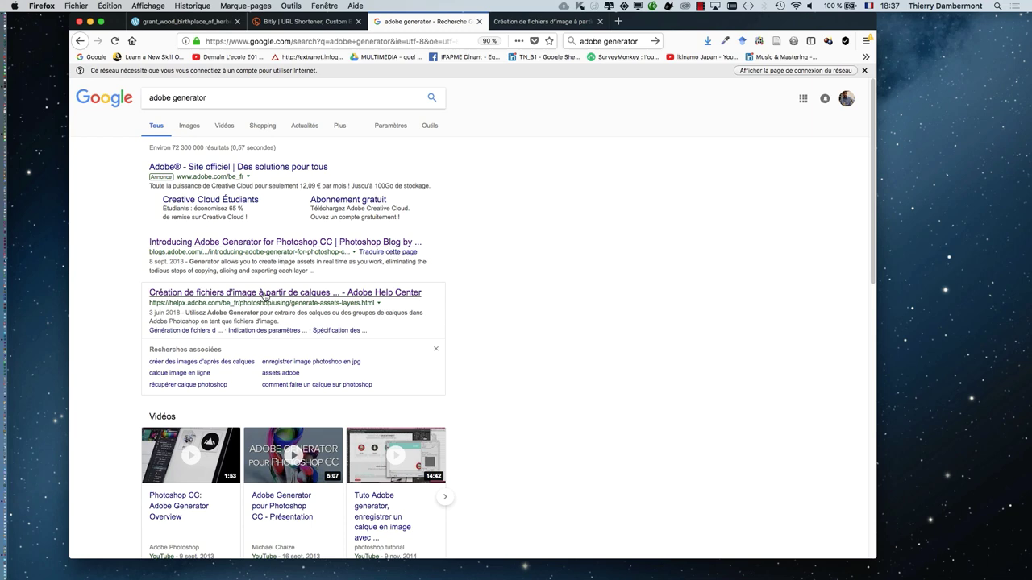
pyautogui.click(548, 21)
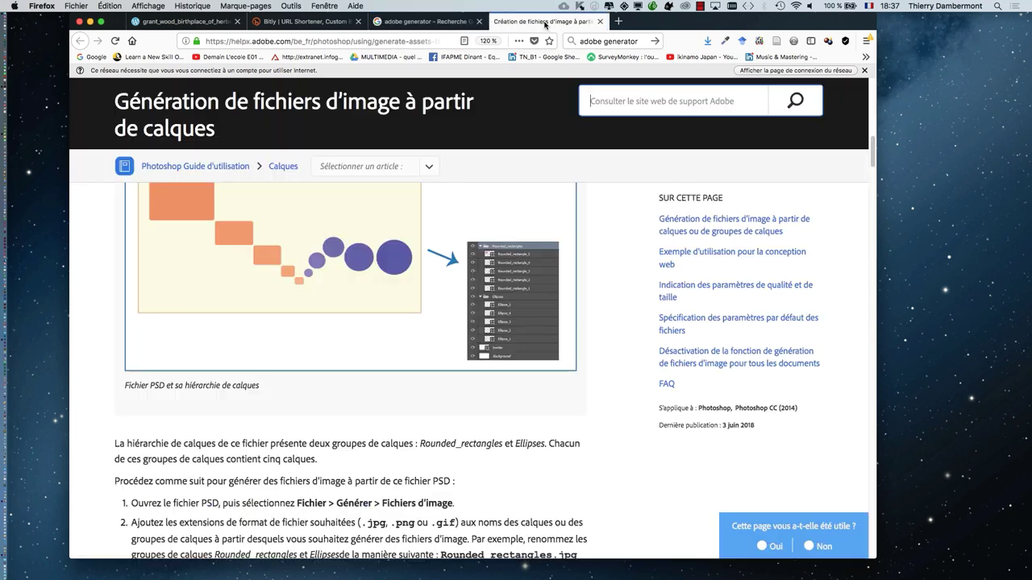
# Step: Open the Adobe Generator blog post in a new tab, close the login tab, return to Photoshop
pyautogui.click(465, 21)
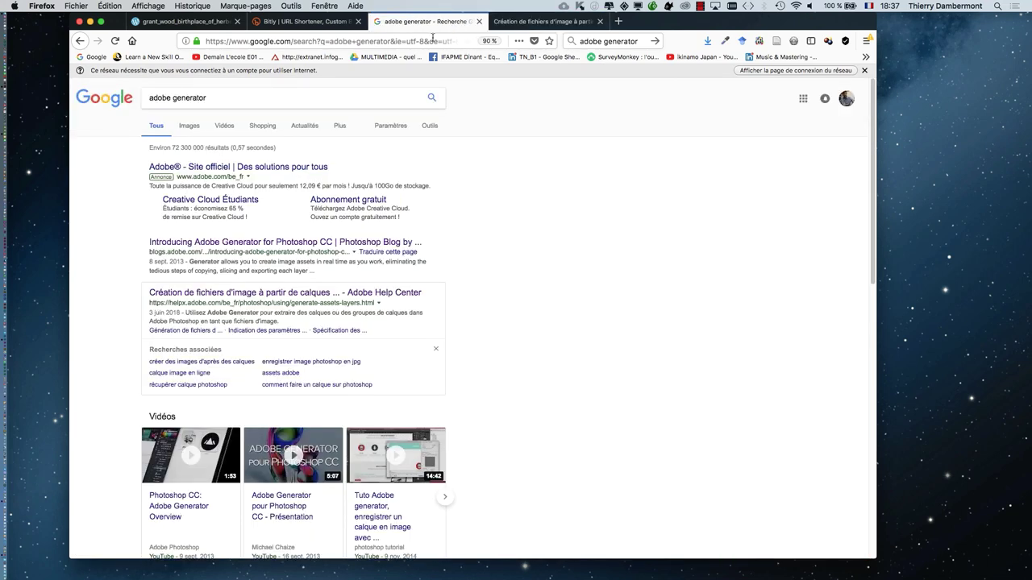
pyautogui.middleClick(278, 242)
pyautogui.click(564, 22)
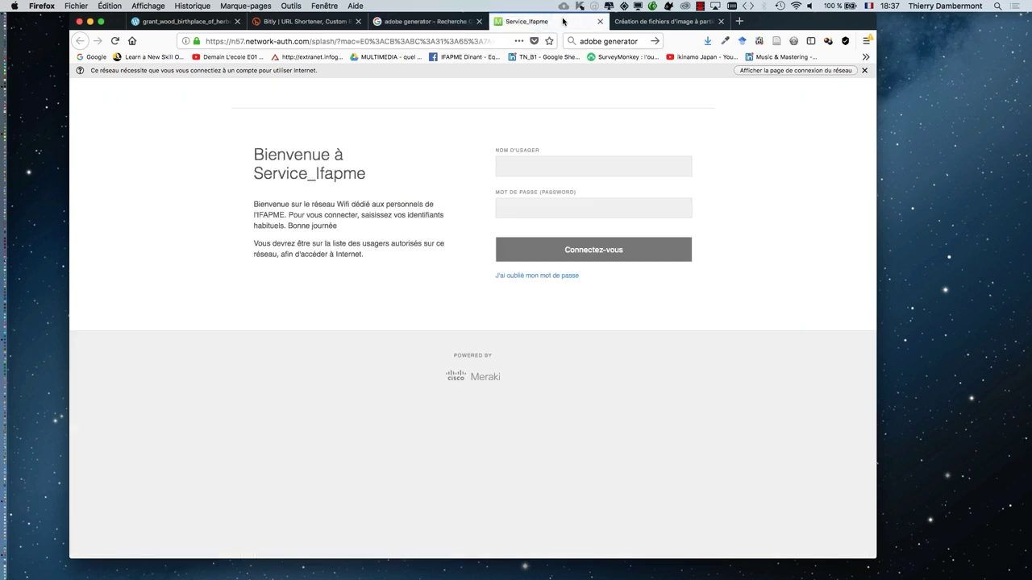
pyautogui.click(607, 21)
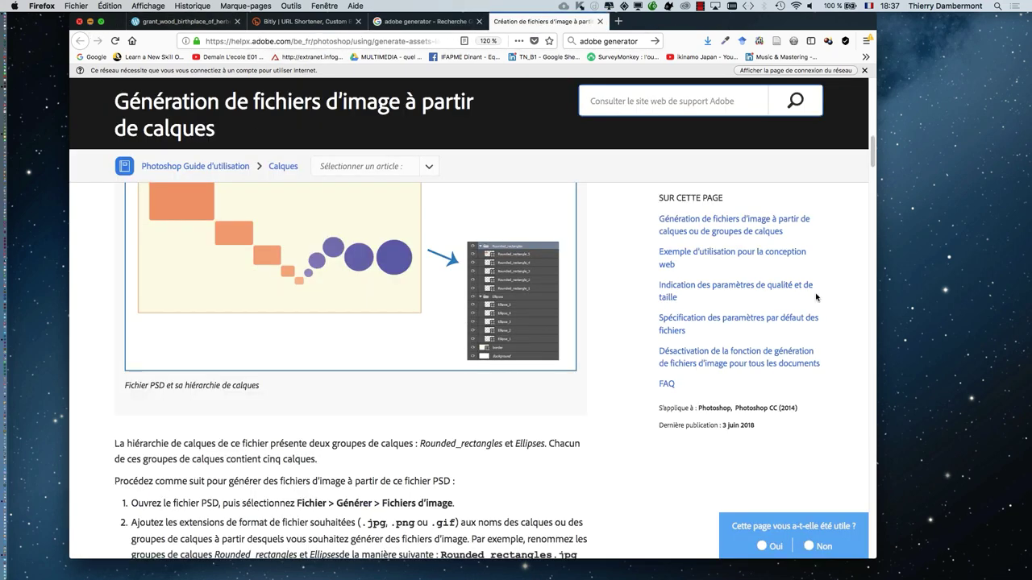
pyautogui.click(89, 21)
pyautogui.press('super+Tab')
# Step: Open the Zoomify export from Fichier > Exportation for the enlarged painting
pyautogui.click(107, 6)
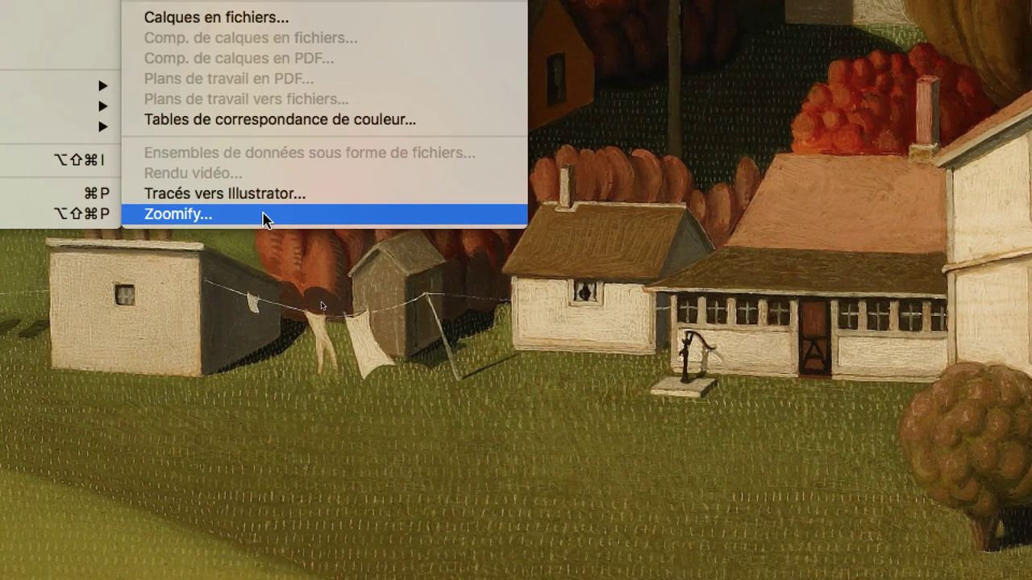
pyautogui.click(254, 212)
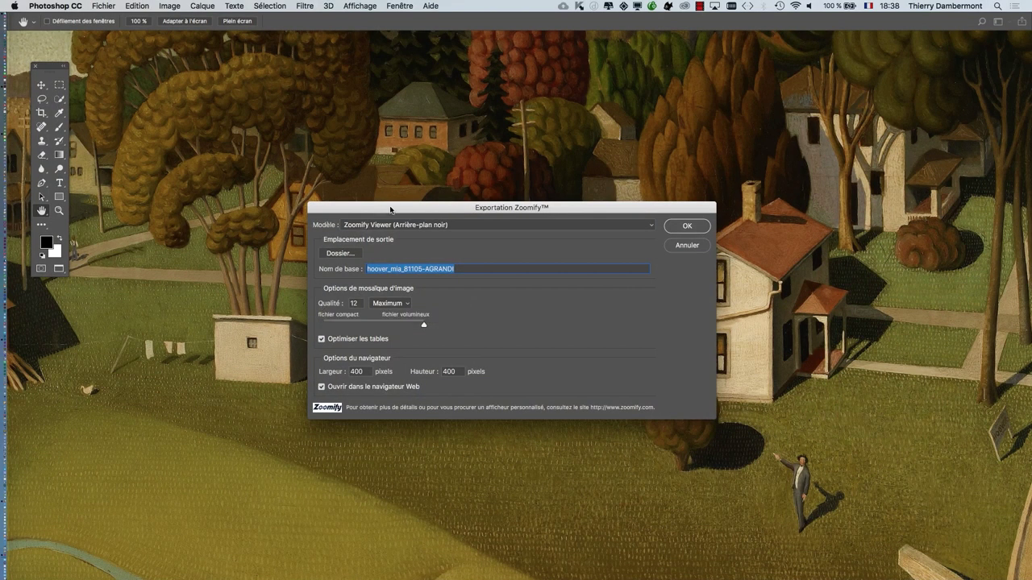
# Step: Move the Zoomify export window aside and browse for an output folder in CM 2
pyautogui.moveTo(390, 210); pyautogui.dragTo(315, 189)
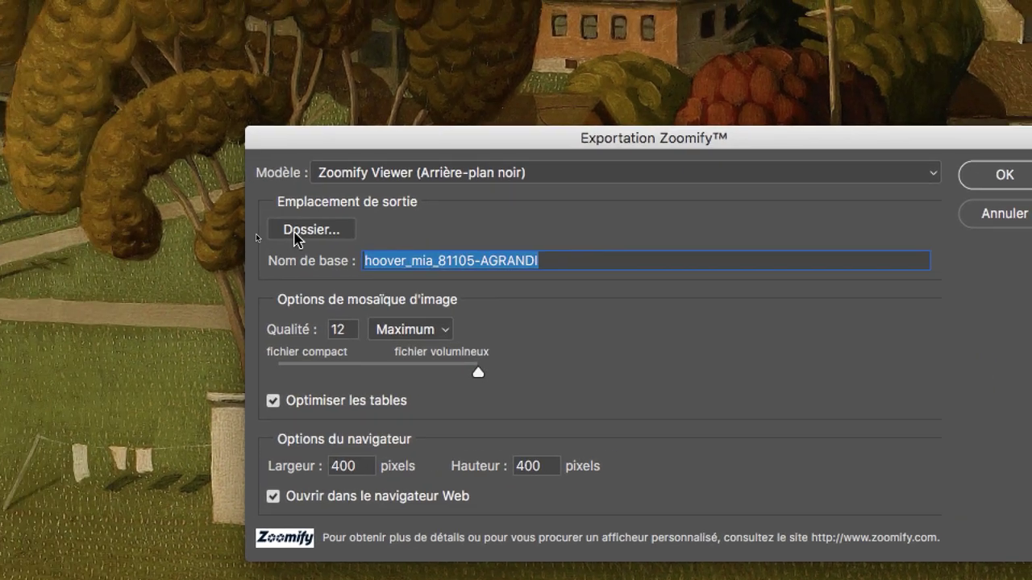
pyautogui.click(151, 190)
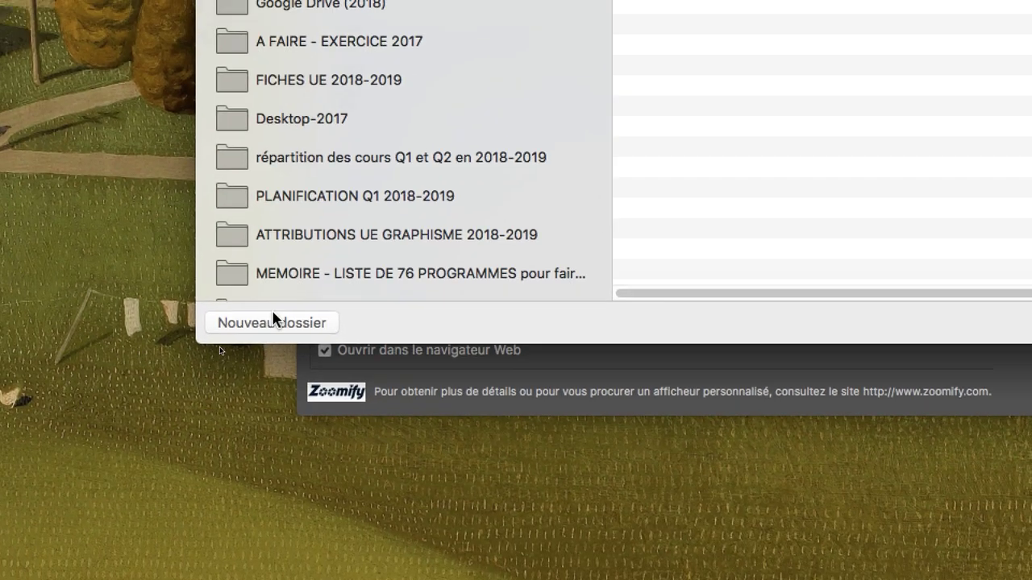
# Step: Create a new empty folder named export-01 inside CM 2
pyautogui.click(273, 329)
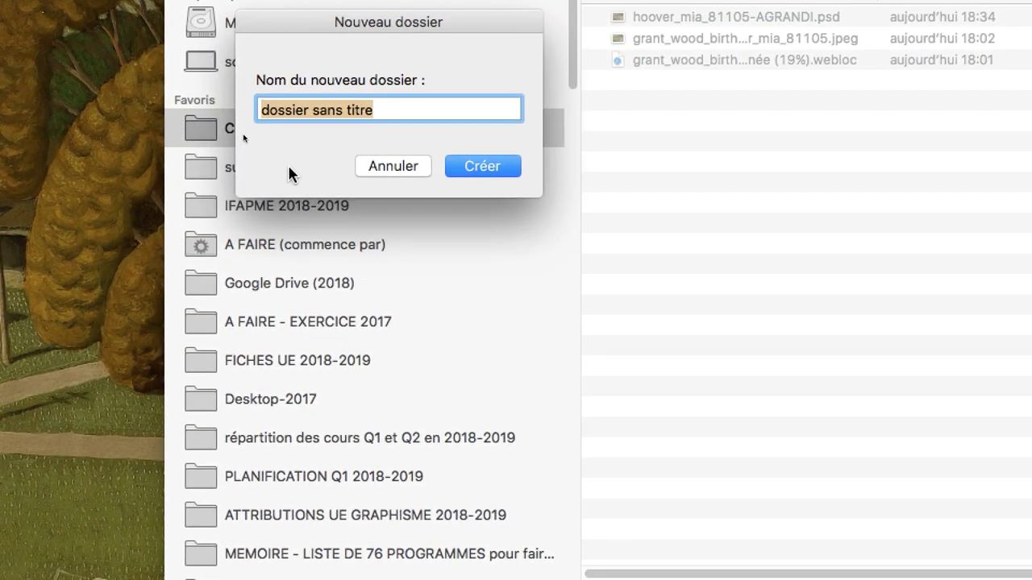
pyautogui.write('export-0')
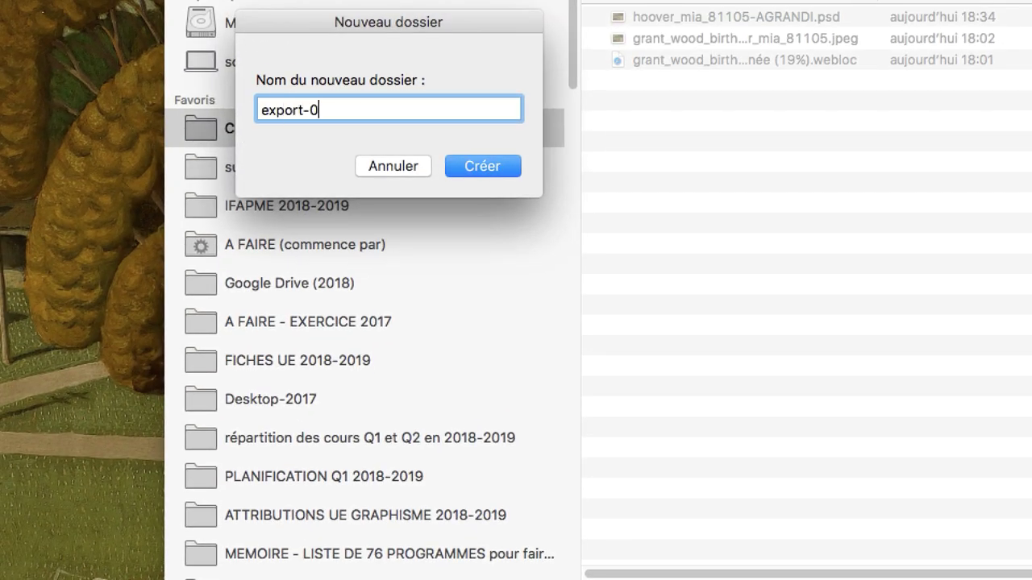
pyautogui.write('1')
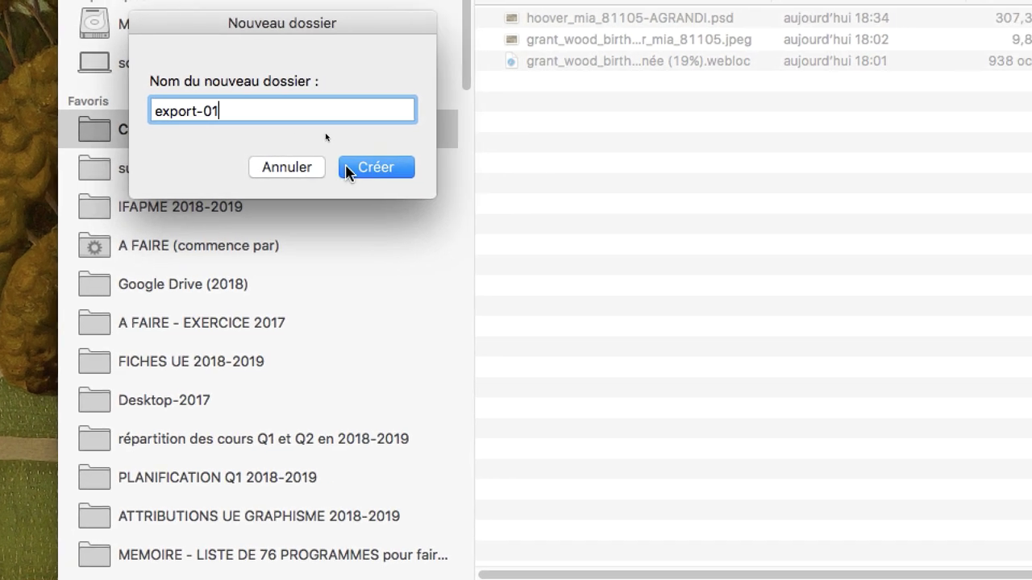
pyautogui.click(464, 166)
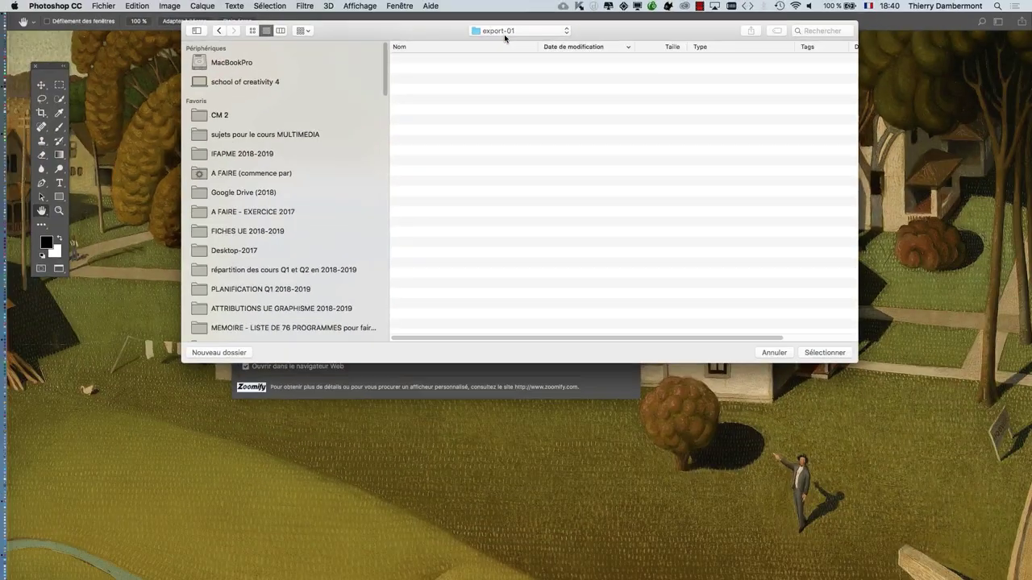
# Step: Select export-01 as the output folder, keeping quality 12 and a 400 × 400 viewer
pyautogui.click(824, 355)
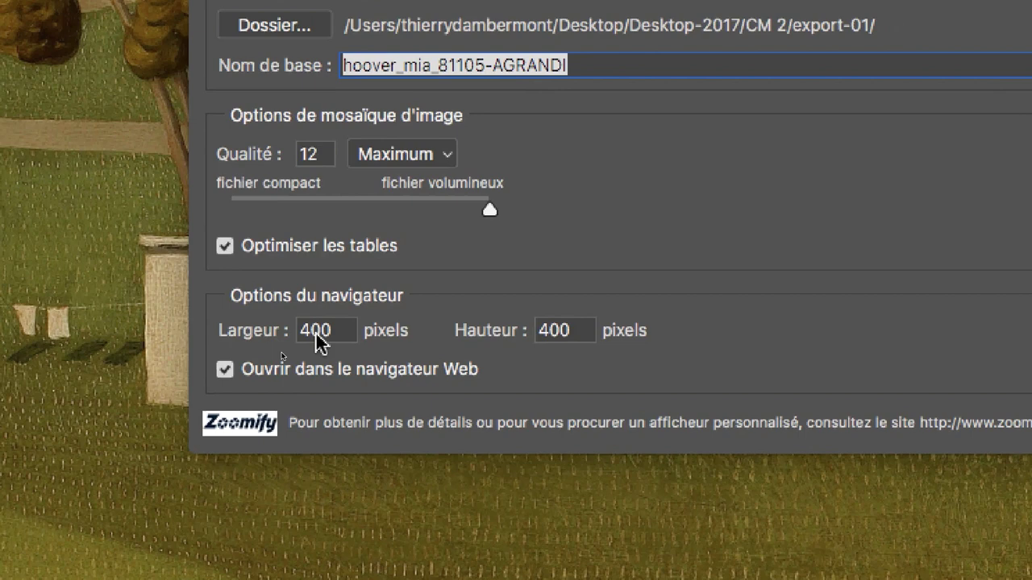
pyautogui.click(320, 330)
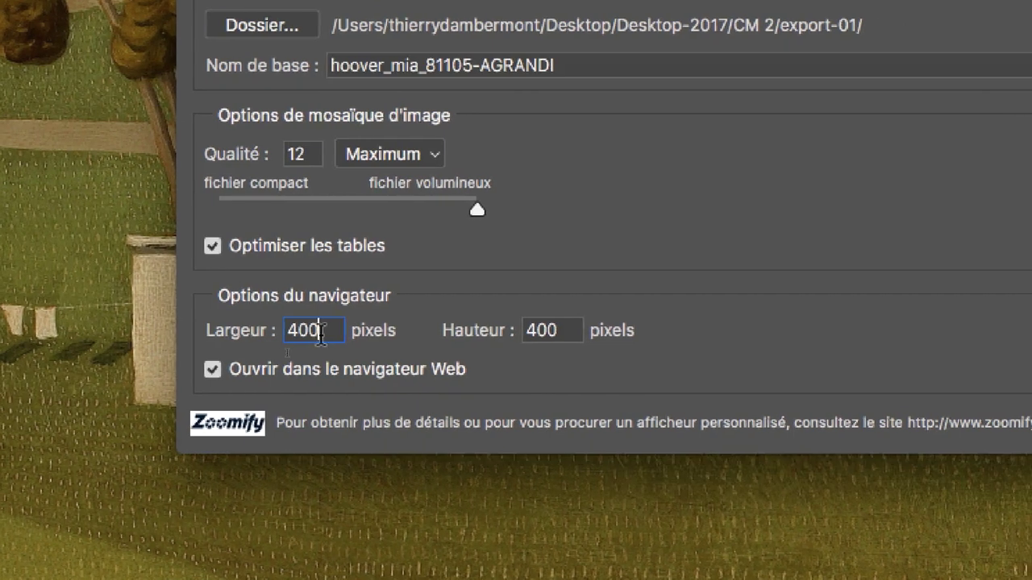
pyautogui.doubleClick(320, 330)
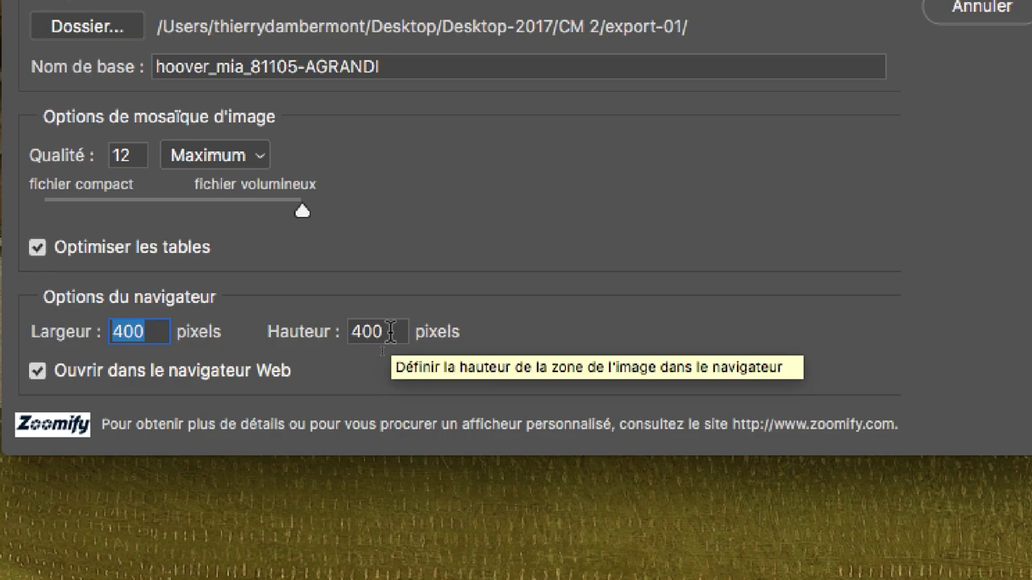
pyautogui.press('Tab')
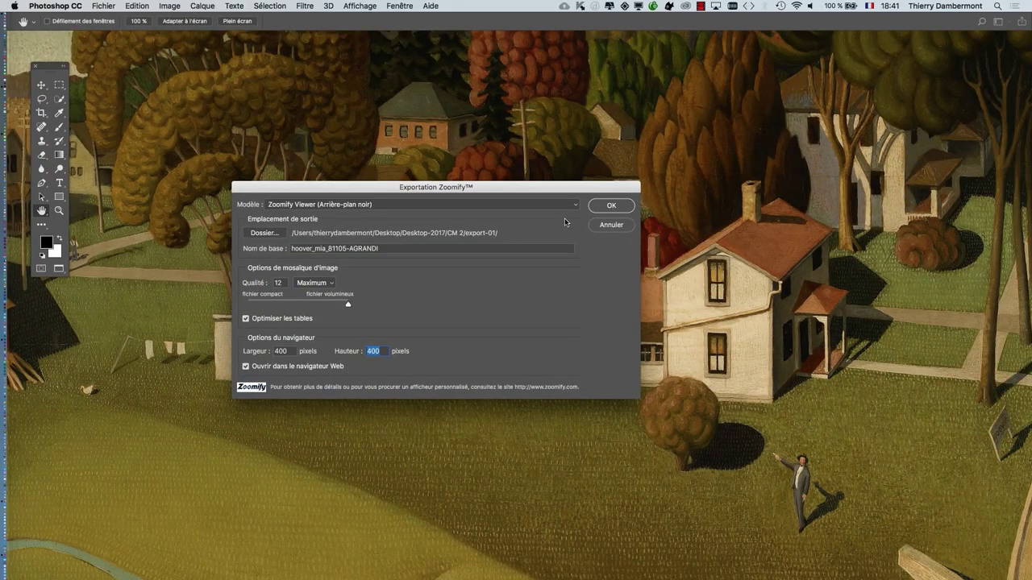
# Step: Run the Zoomify export and switch to Firefox to see the generated viewer
pyautogui.click(610, 205)
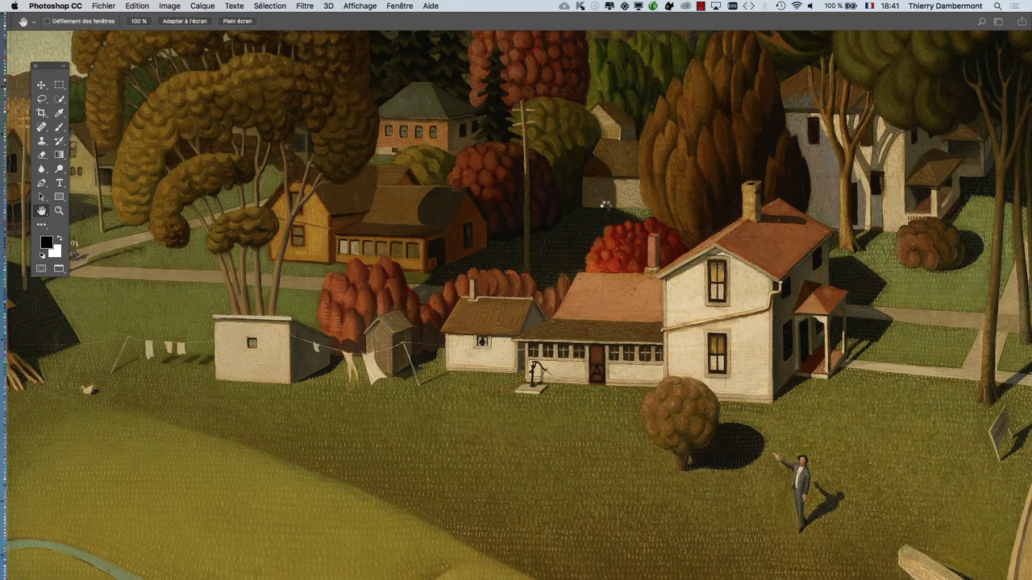
pyautogui.press('super+Tab')
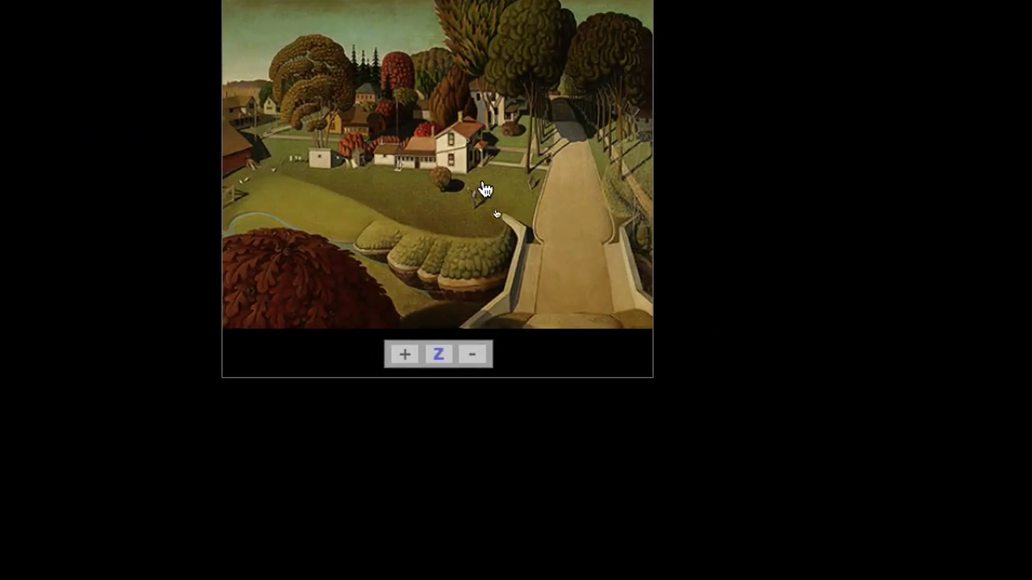
# Step: Zoom into the painting and pan to the white farmhouse and farm buildings
pyautogui.scroll(3, 486, 190)
pyautogui.scroll(2, 466, 179)
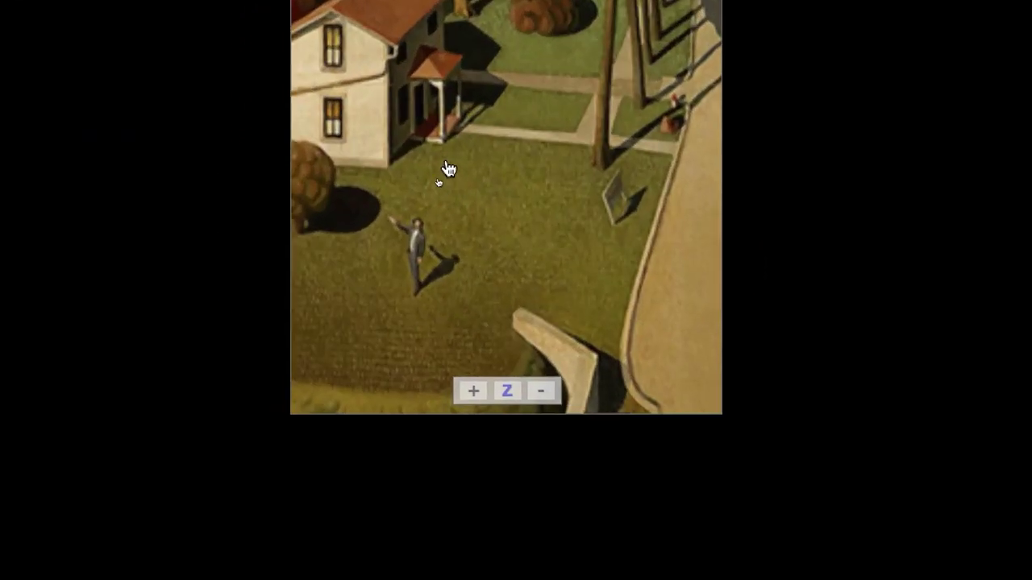
pyautogui.moveTo(486, 179); pyautogui.dragTo(637, 205)
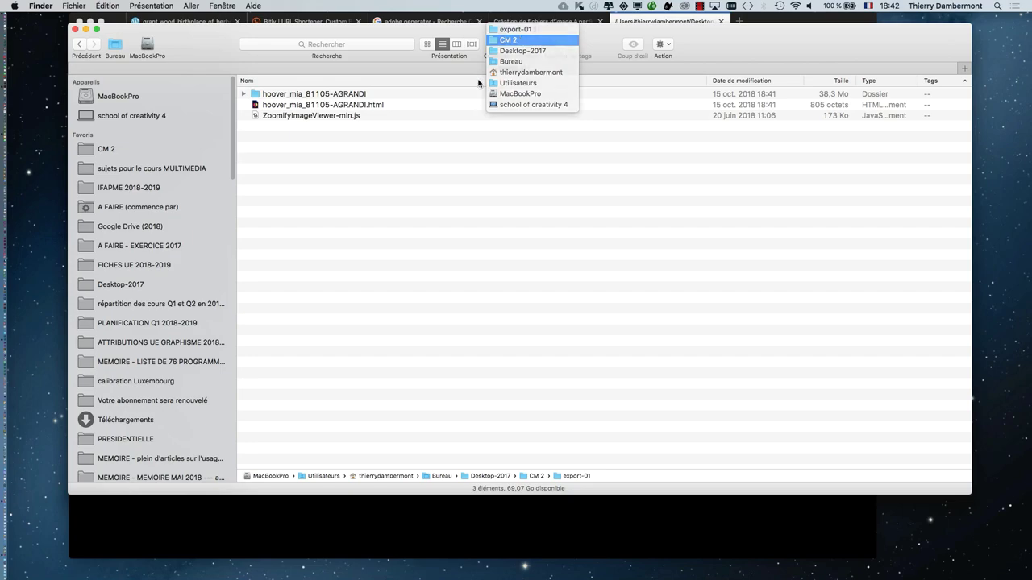
# Step: Go up to CM 2, expand export-01 and open the folder
pyautogui.press('Return')
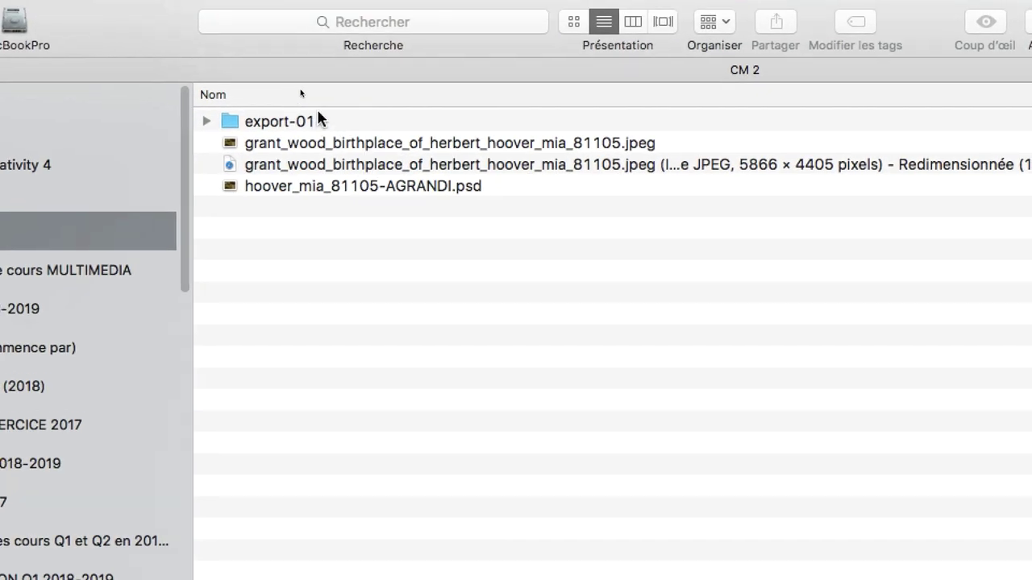
pyautogui.click(300, 101)
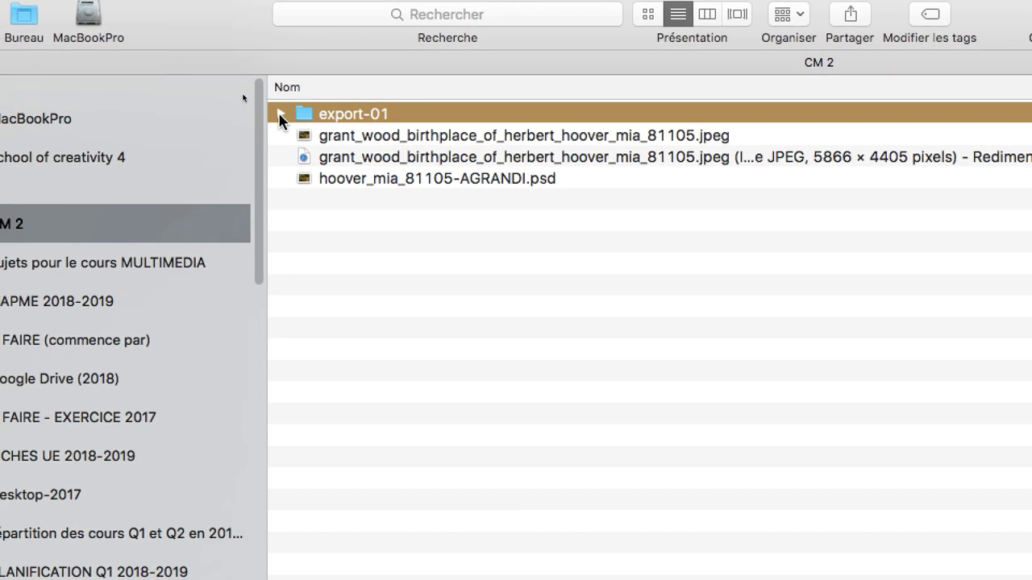
pyautogui.click(207, 117)
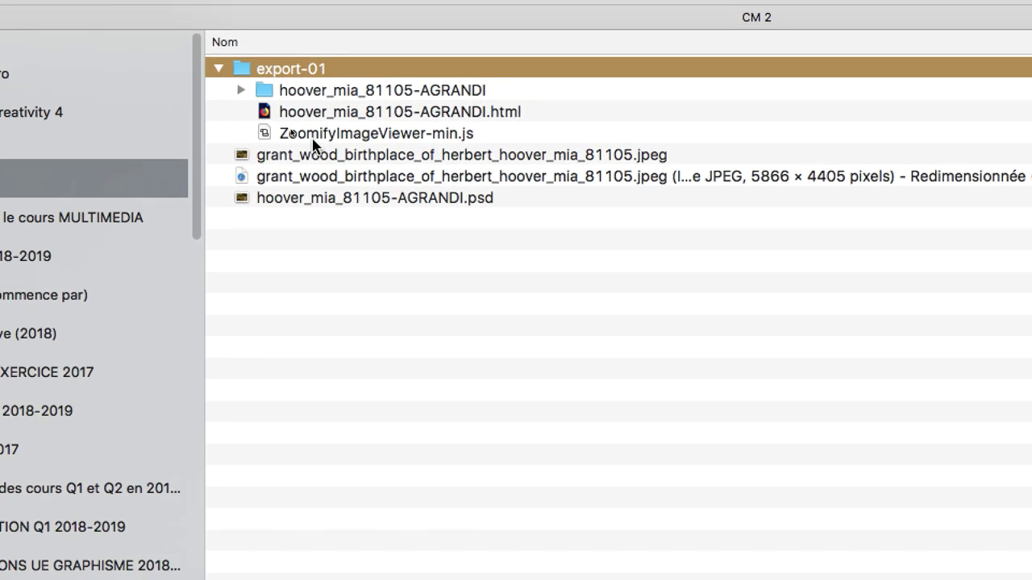
pyautogui.click(317, 139)
pyautogui.doubleClick(284, 69)
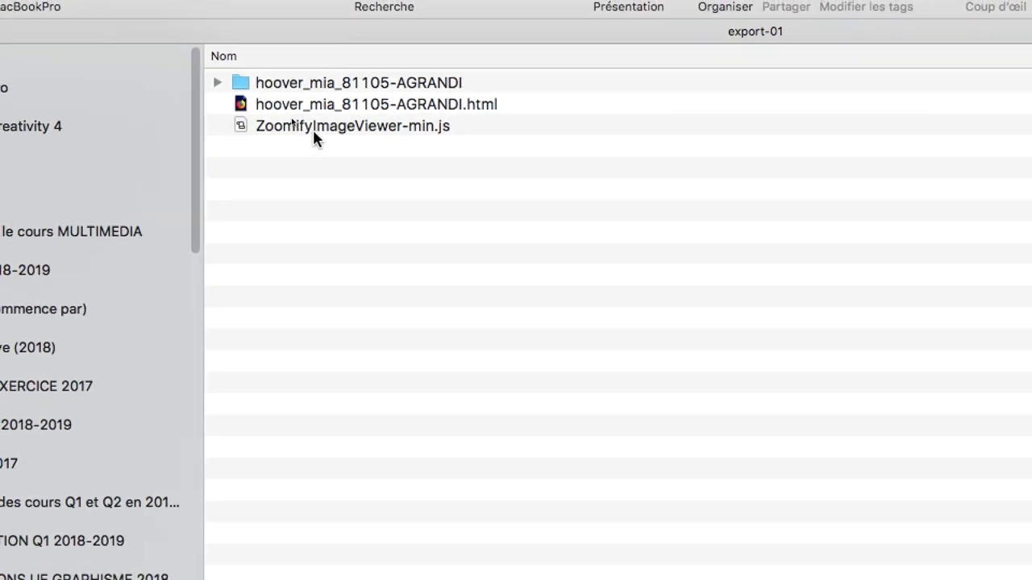
# Step: Inspect ZoomifyImageViewer-min.js and the hoover_mia_81105-AGRANDI tile folder's contents
pyautogui.click(312, 127)
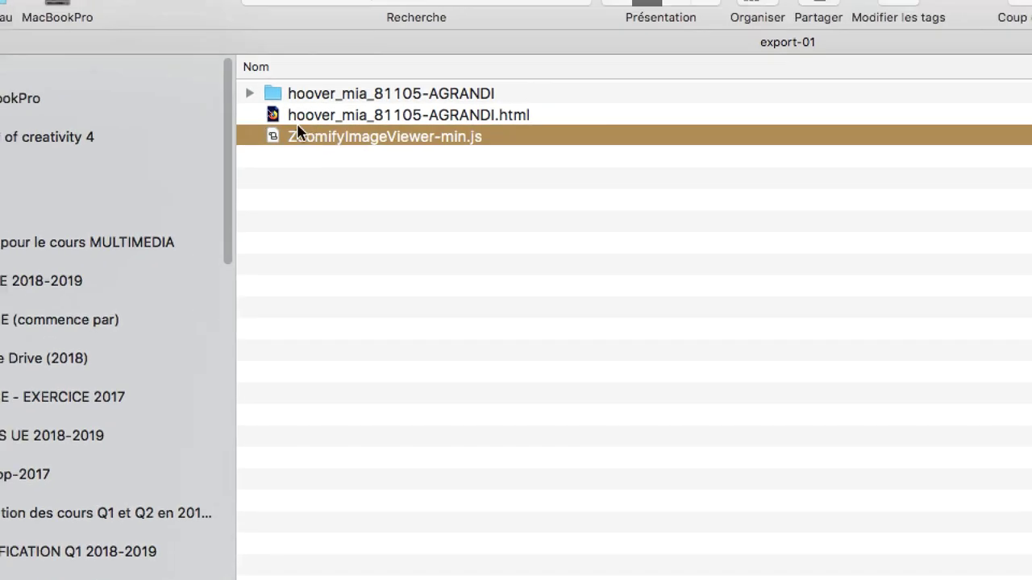
pyautogui.click(281, 115)
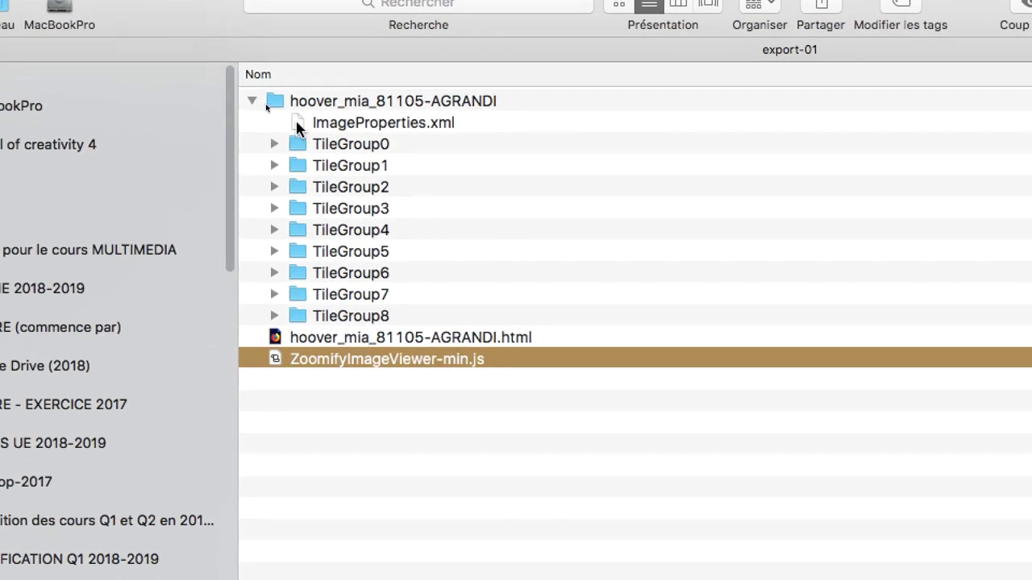
pyautogui.click(253, 101)
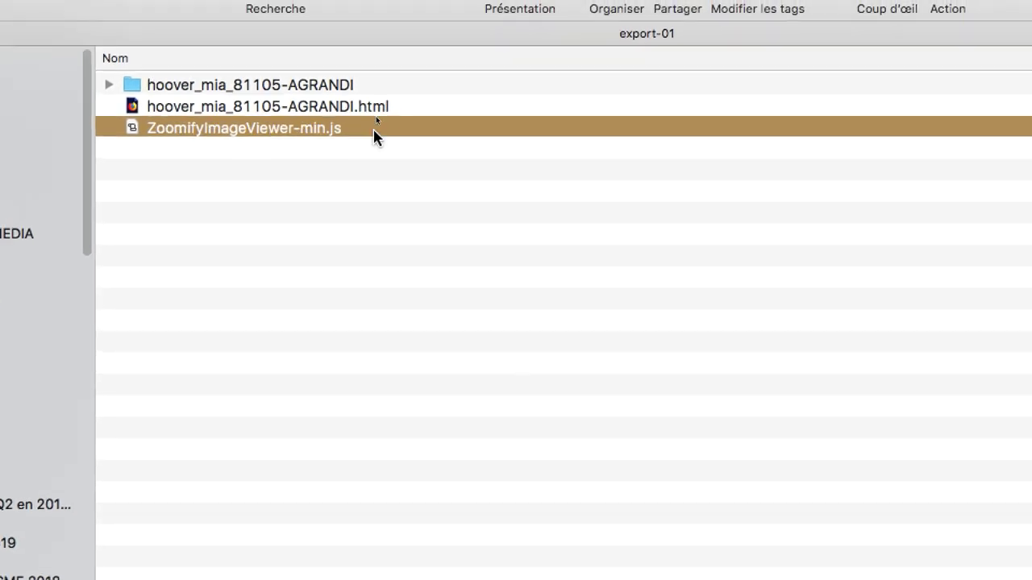
pyautogui.click(384, 127)
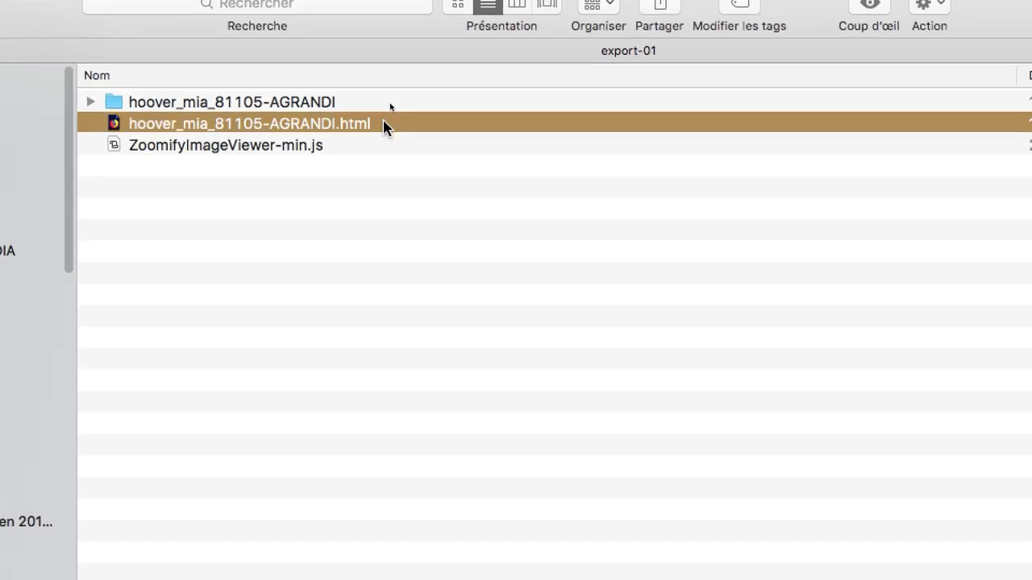
pyautogui.rightClick(384, 127)
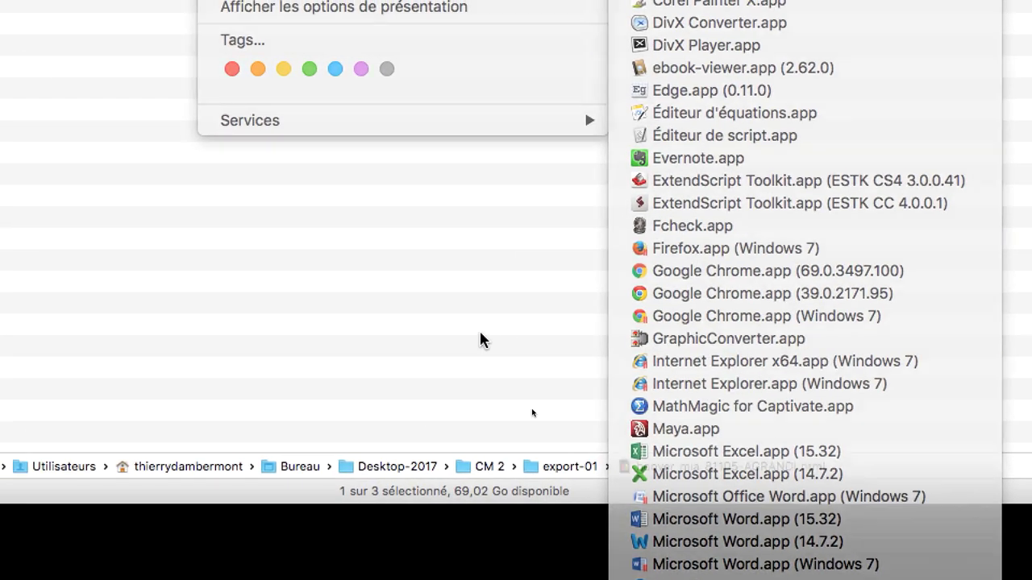
pyautogui.click(481, 338)
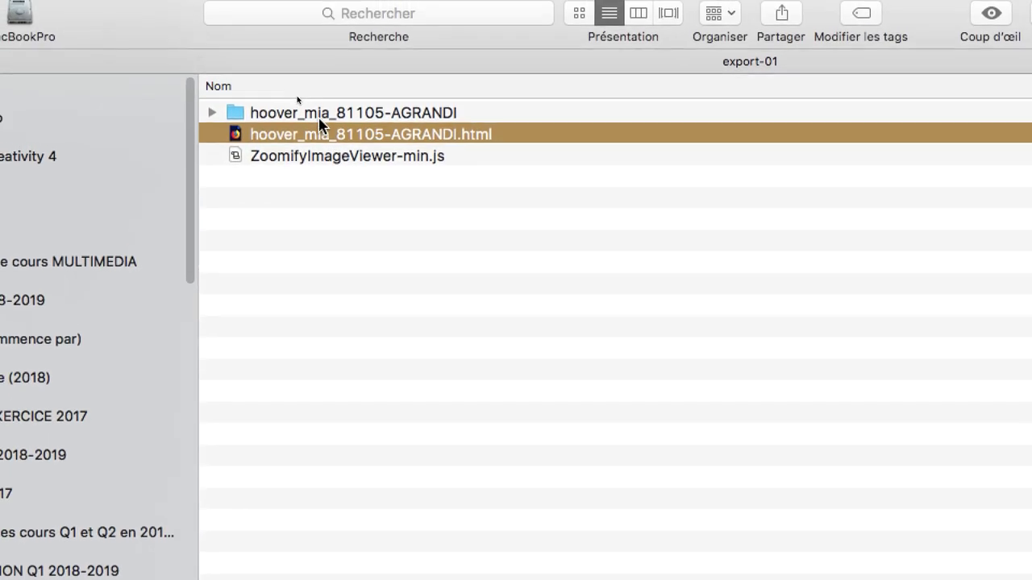
pyautogui.click(320, 121)
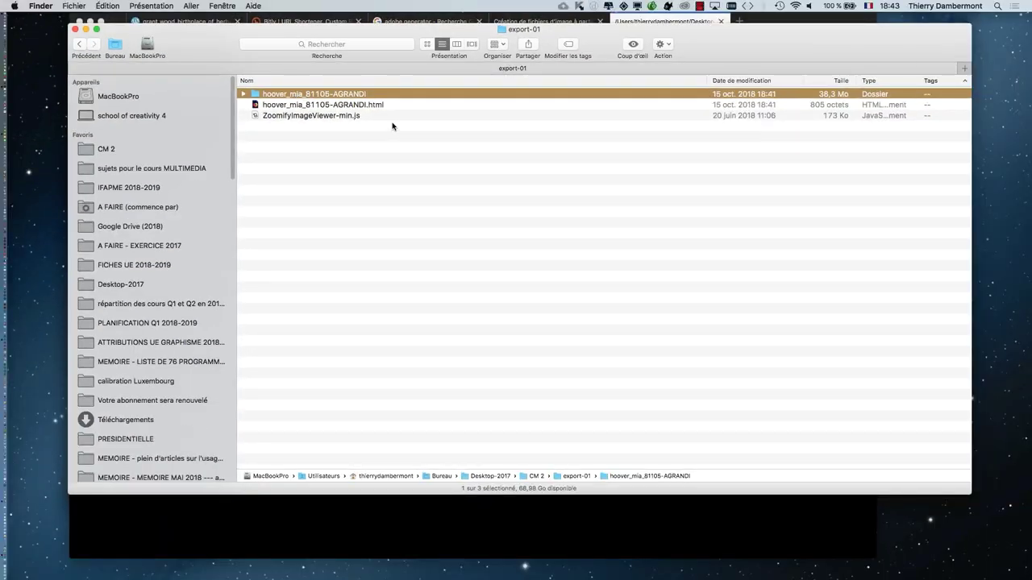
pyautogui.click(378, 116)
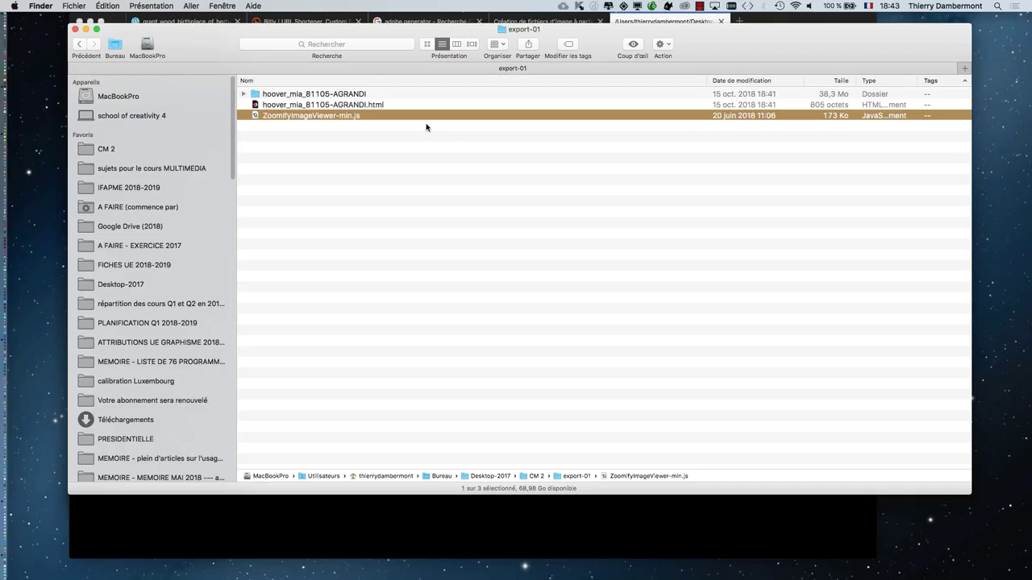
pyautogui.click(399, 106)
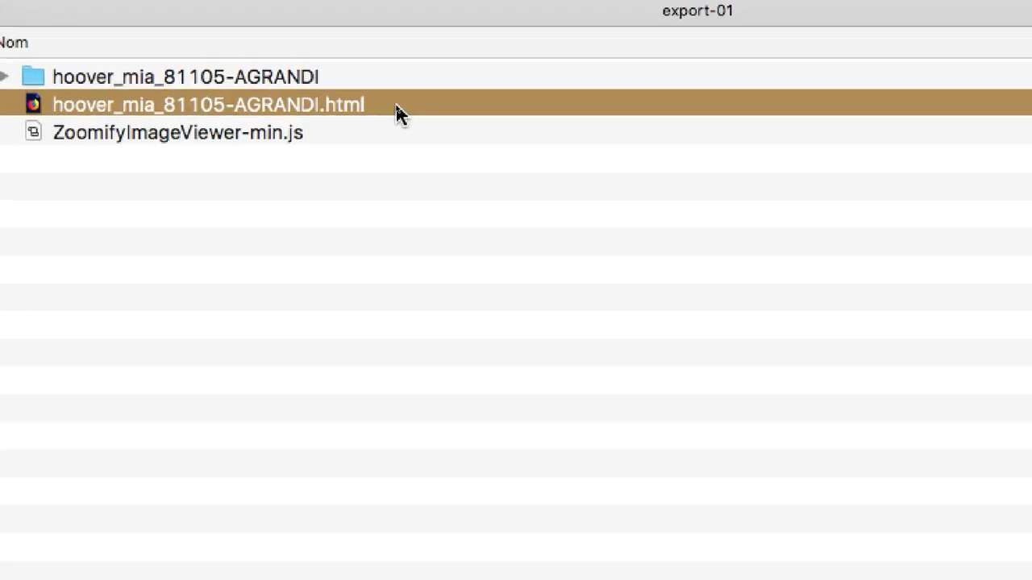
pyautogui.rightClick(396, 107)
pyautogui.moveTo(362, 122)
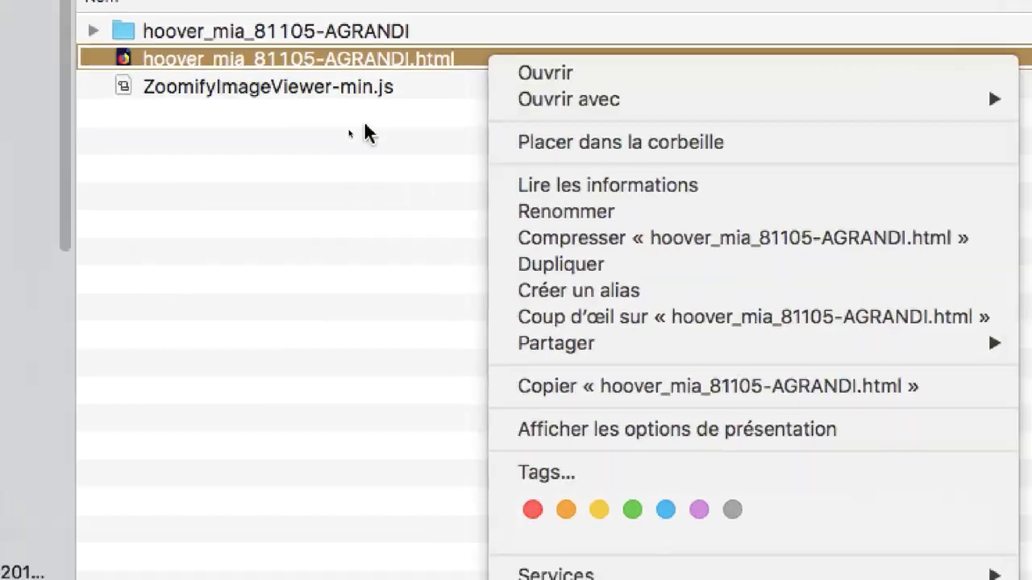
pyautogui.click(315, 143)
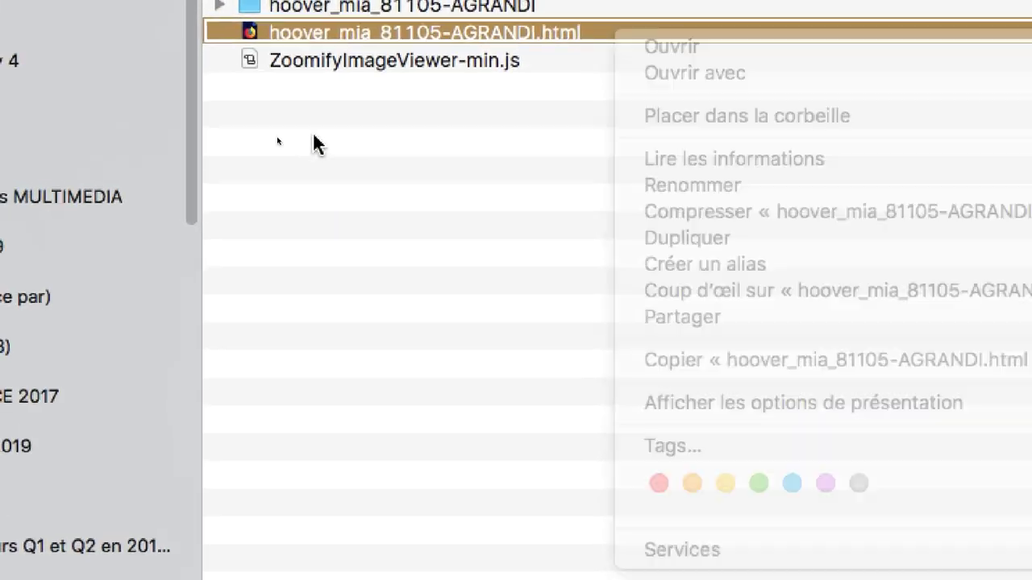
# Step: Check hoover_mia_81105-AGRANDI.html's info window, keeping Firefox as its default app
pyautogui.rightClick(293, 108)
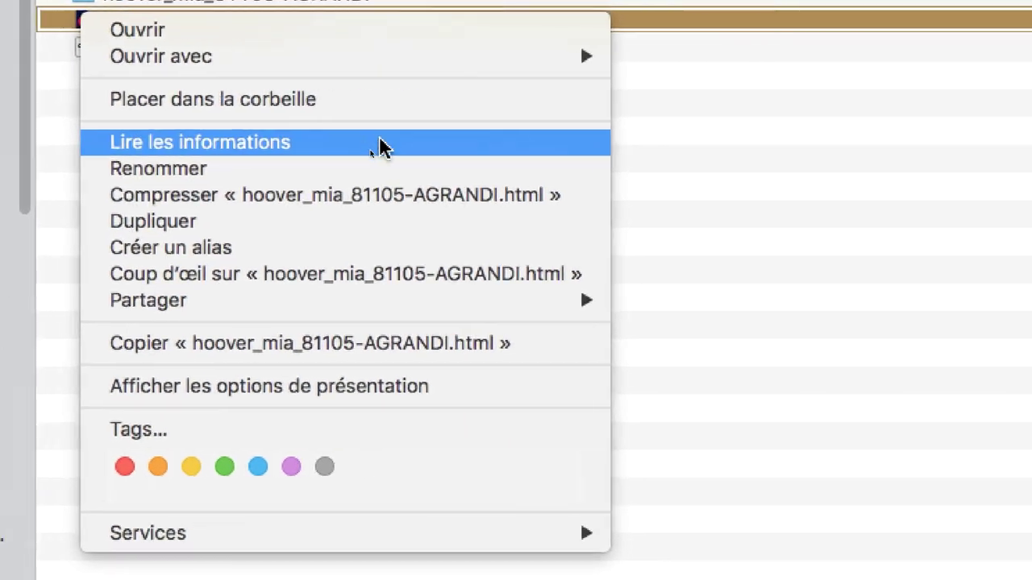
pyautogui.click(379, 144)
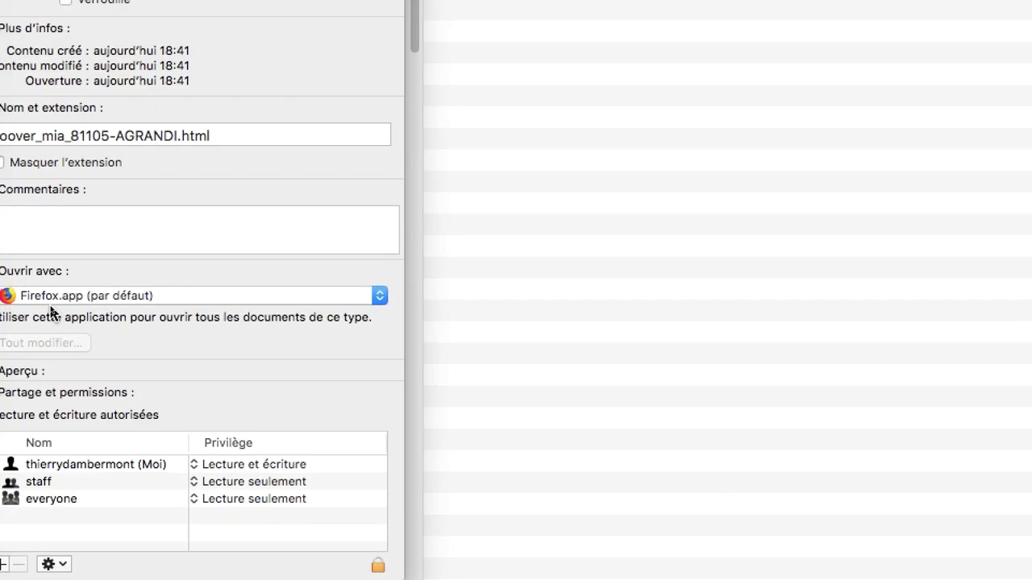
pyautogui.click(33, 298)
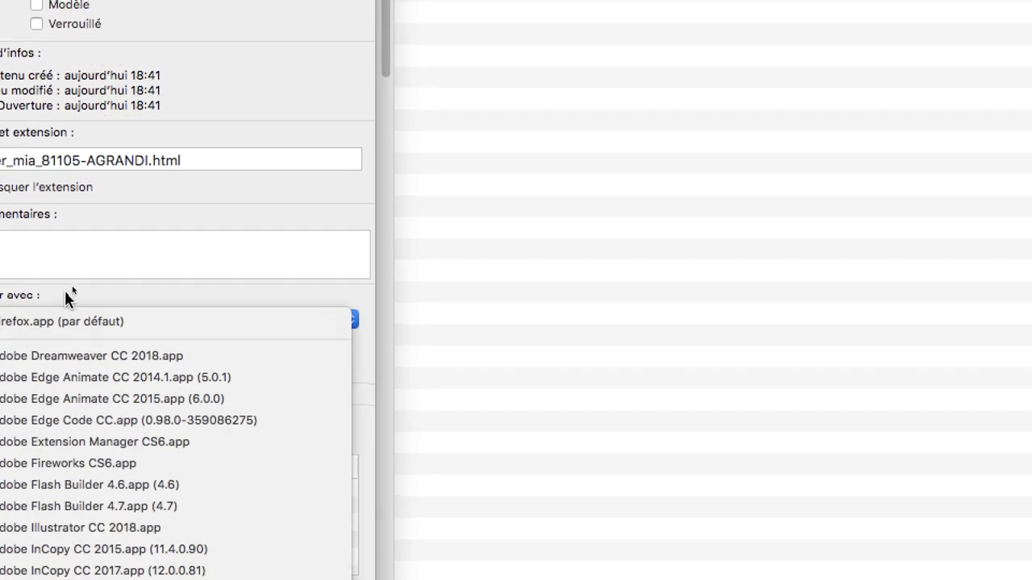
pyautogui.click(66, 291)
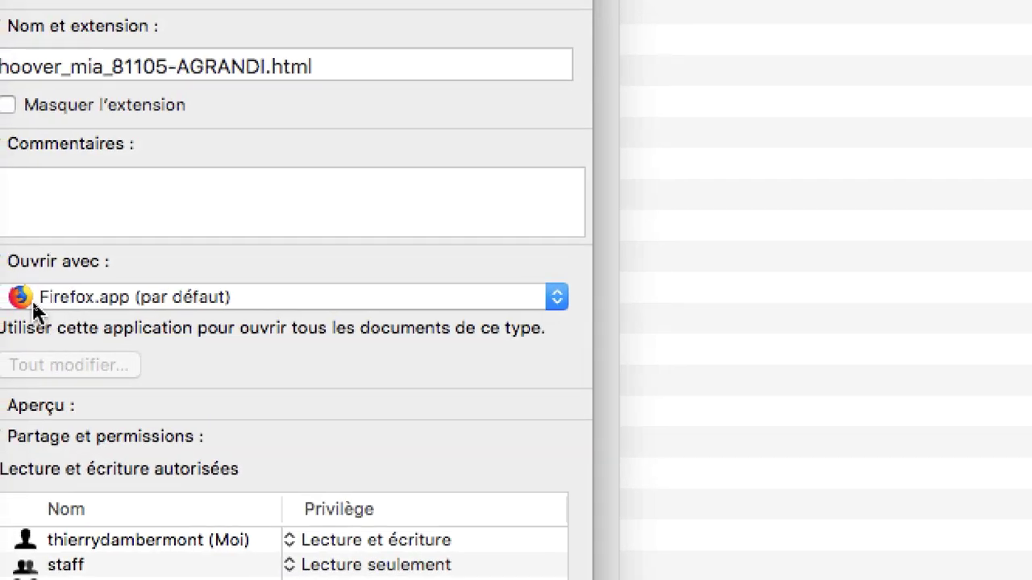
pyautogui.click(36, 300)
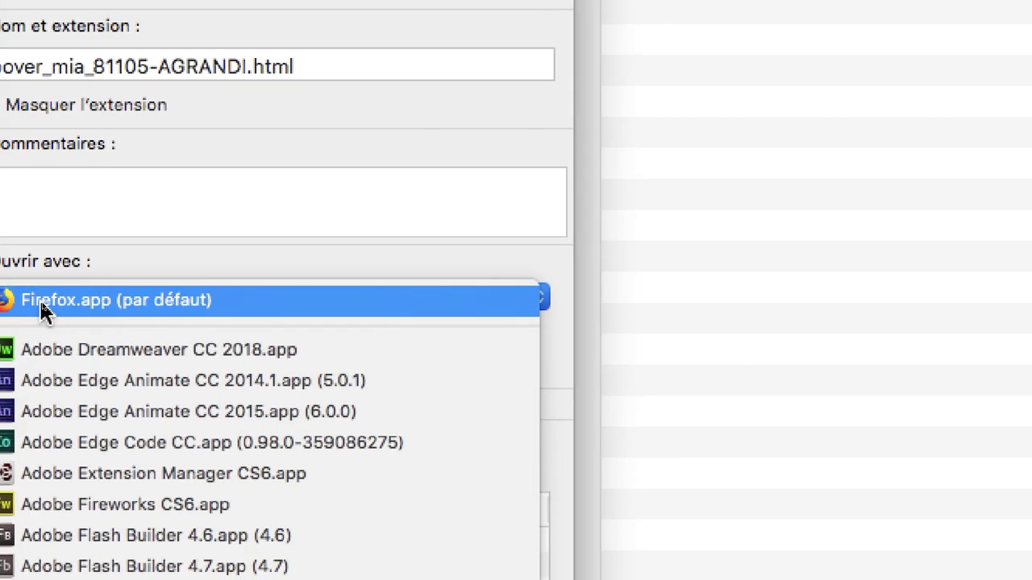
pyautogui.click(46, 304)
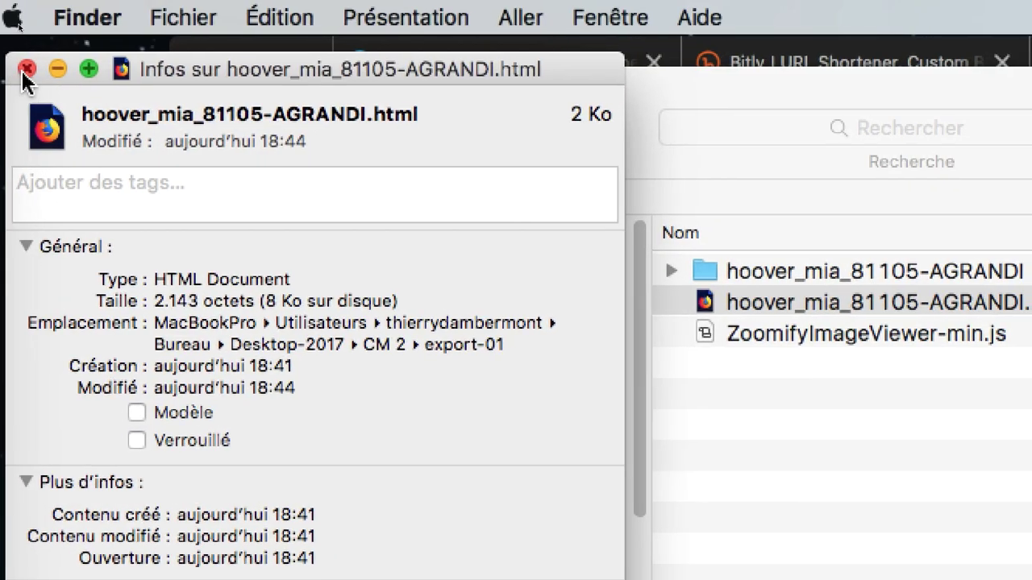
pyautogui.click(48, 32)
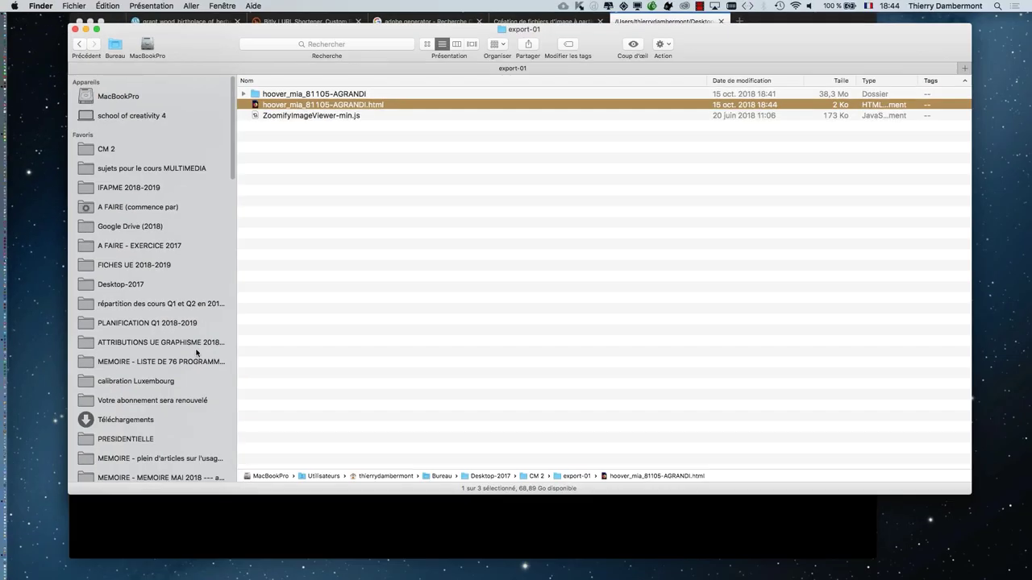
# Step: Pan and zoom the Zoomify viewer onto a single house window, then shift the browser aside
pyautogui.click(340, 541)
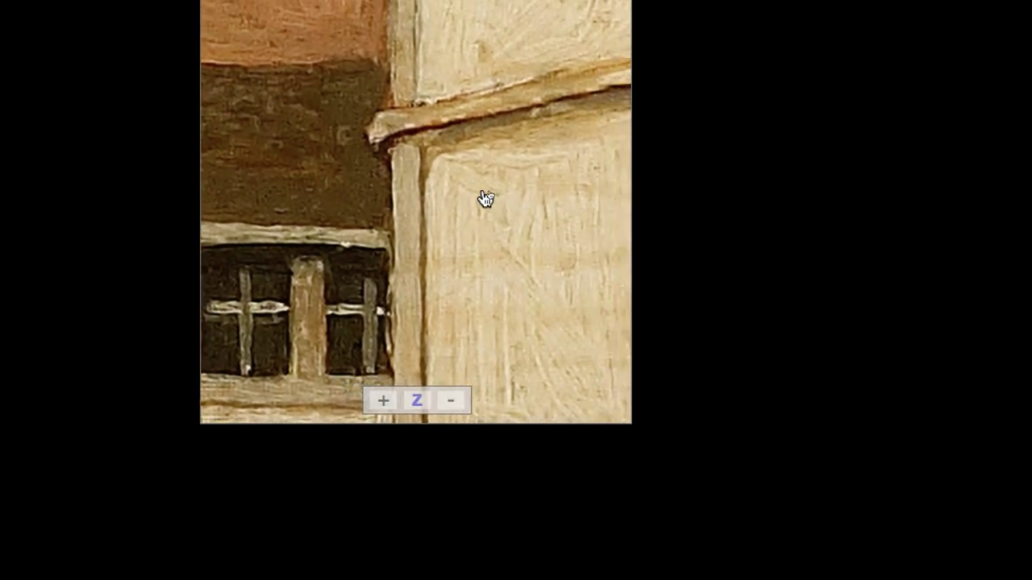
pyautogui.moveTo(507, 201); pyautogui.dragTo(396, 195)
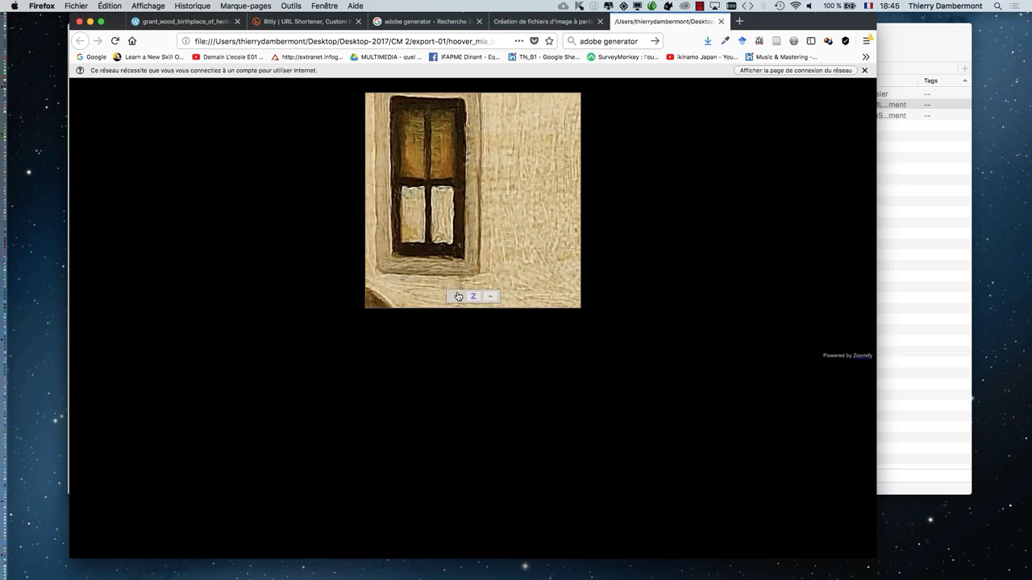
pyautogui.click(491, 299)
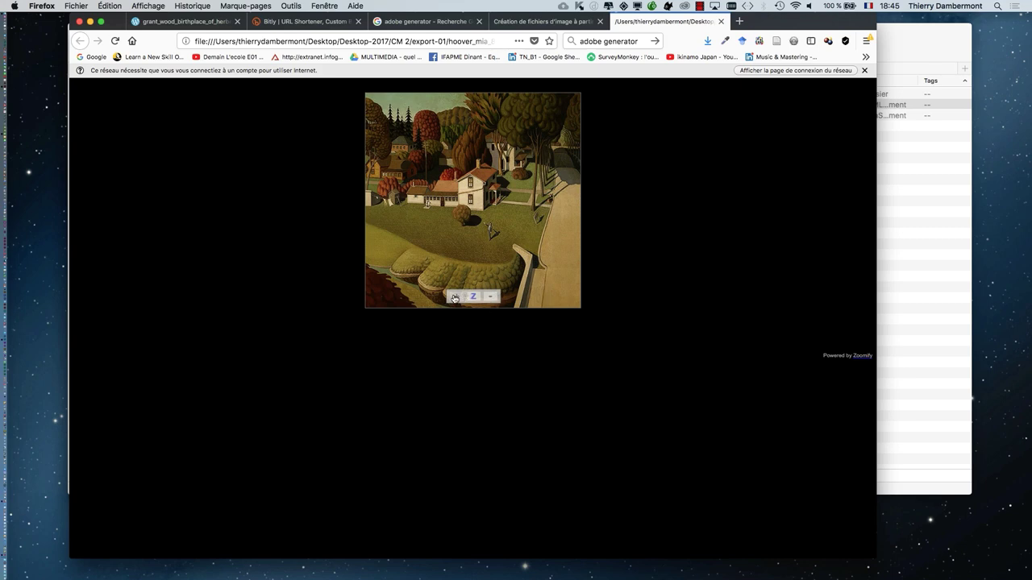
pyautogui.click(454, 299)
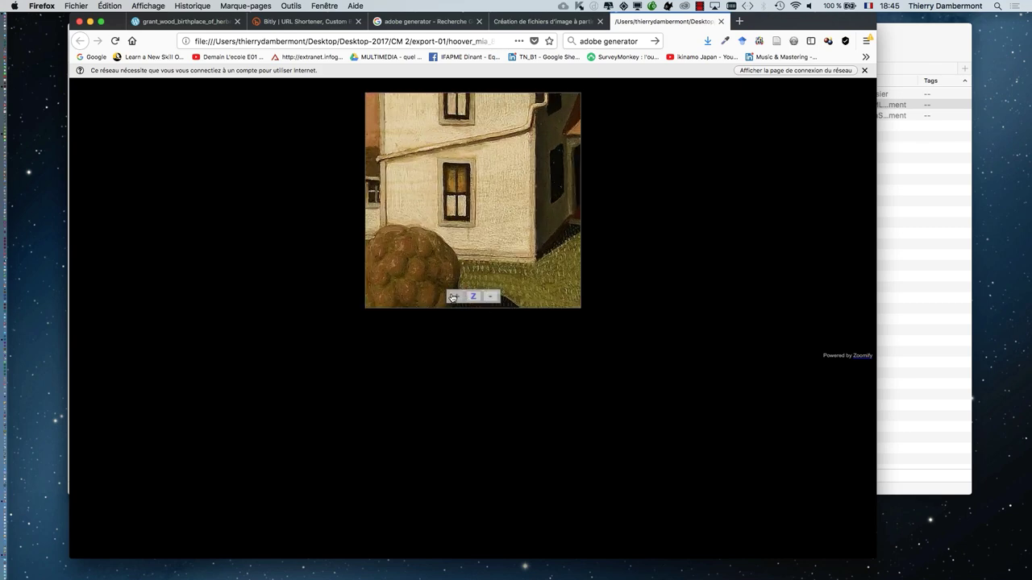
pyautogui.click(452, 299)
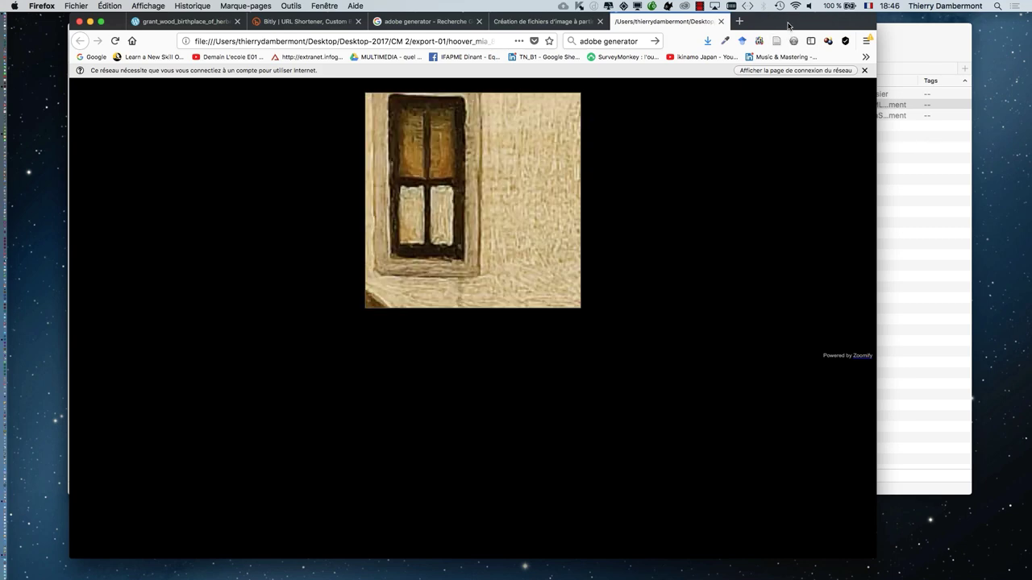
pyautogui.moveTo(783, 27)
pyautogui.mouseDown()
pyautogui.moveTo(732, 78)
pyautogui.moveTo(764, 26)
pyautogui.mouseUp()
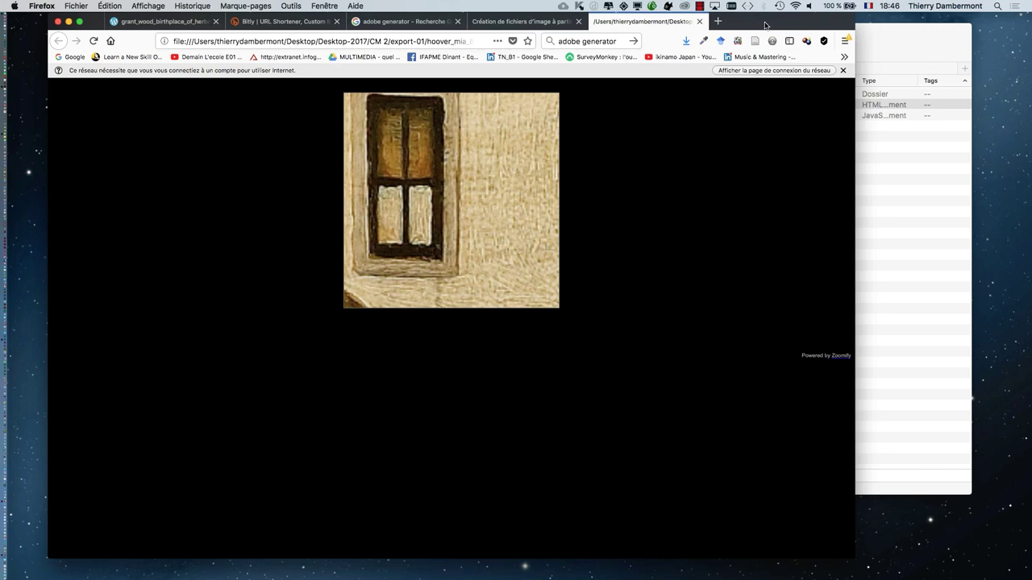
pyautogui.moveTo(765, 25); pyautogui.dragTo(703, 236)
# Step: Open hoover_mia_81105-AGRANDI.html in Firefox from the export-01 folder
pyautogui.click(419, 198)
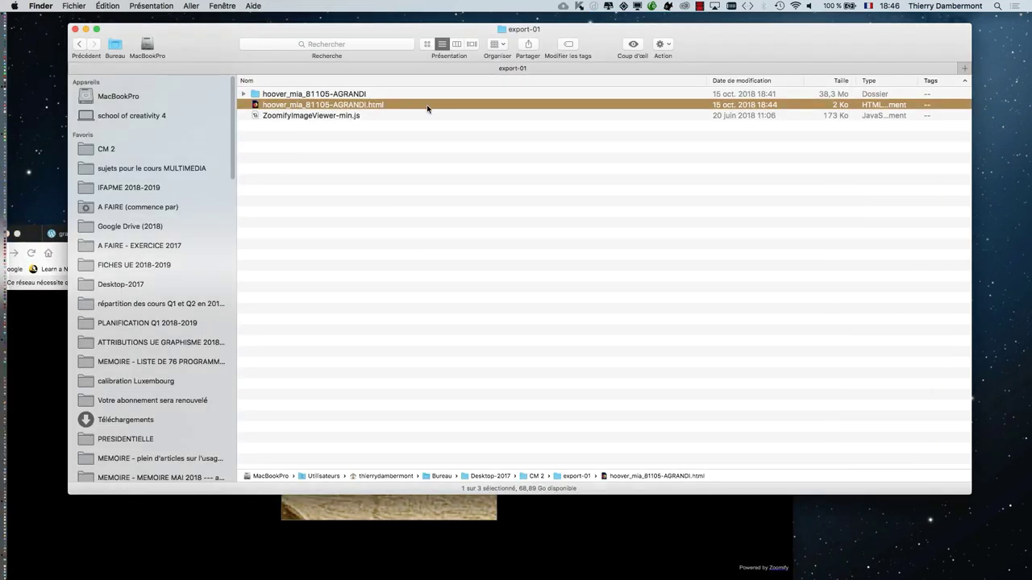
pyautogui.rightClick(427, 109)
pyautogui.moveTo(459, 121)
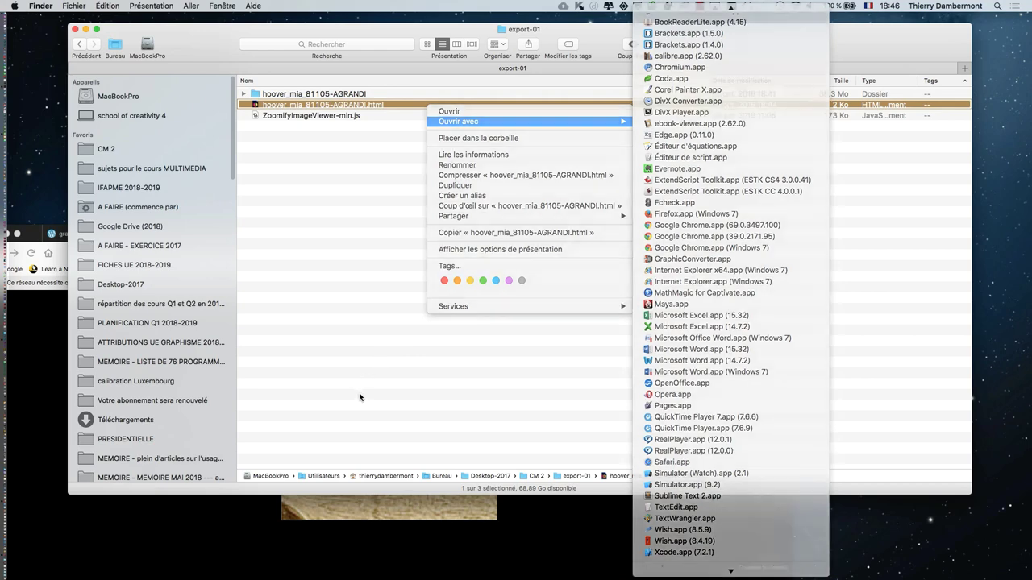
pyautogui.click(685, 22)
pyautogui.rightClick(533, 476)
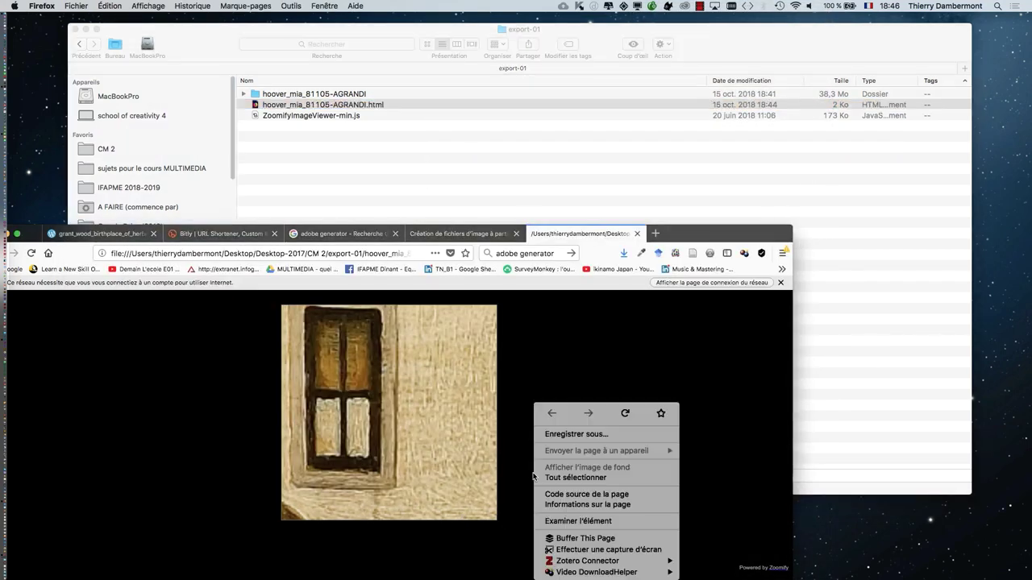
# Step: View the page source and move the source window up and widen it
pyautogui.click(600, 494)
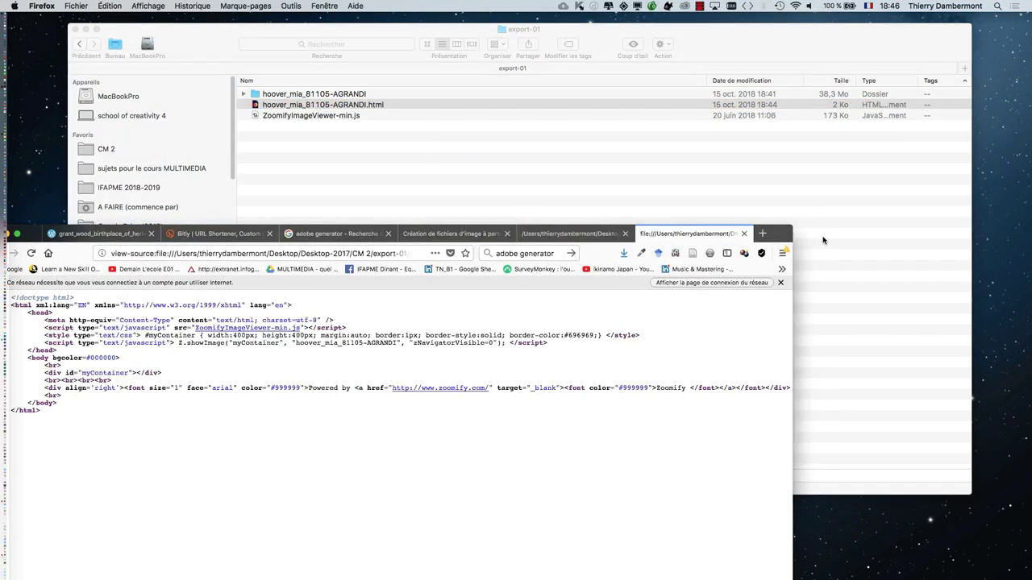
pyautogui.moveTo(790, 235); pyautogui.dragTo(839, 23)
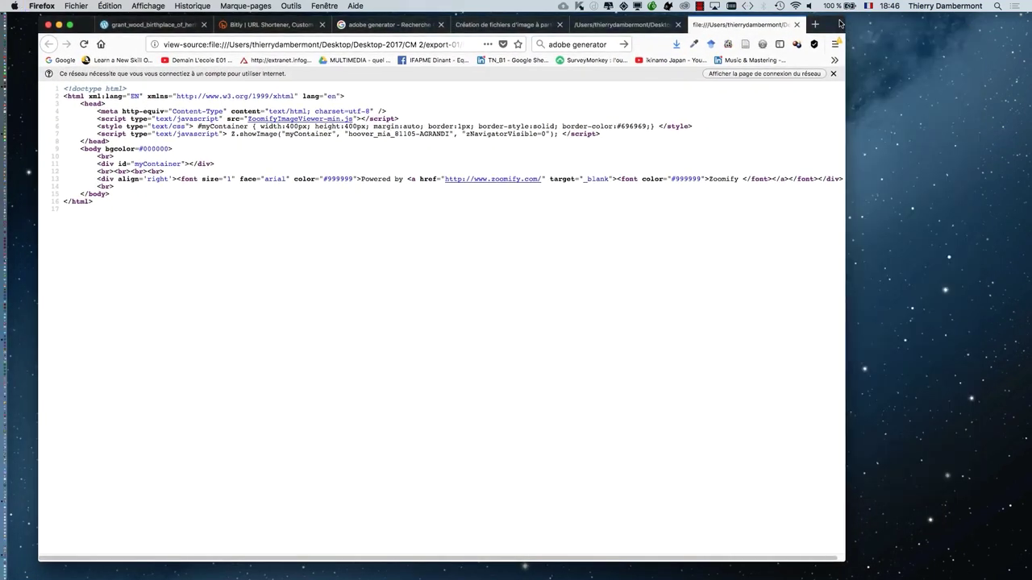
pyautogui.moveTo(841, 560); pyautogui.dragTo(1025, 546)
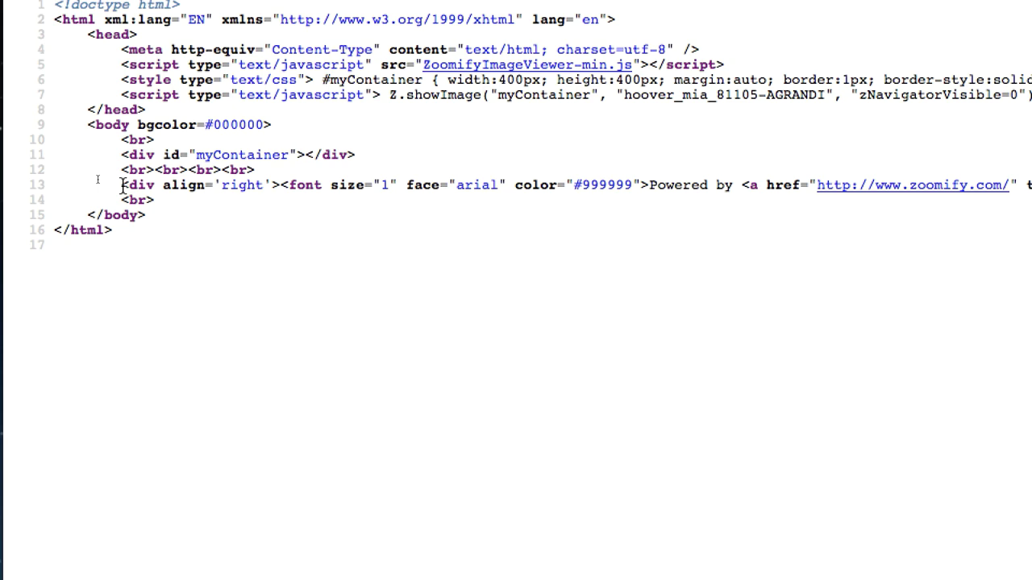
# Step: Select the div on line 13 through the Powered by Zoomify text
pyautogui.moveTo(123, 185); pyautogui.dragTo(158, 184)
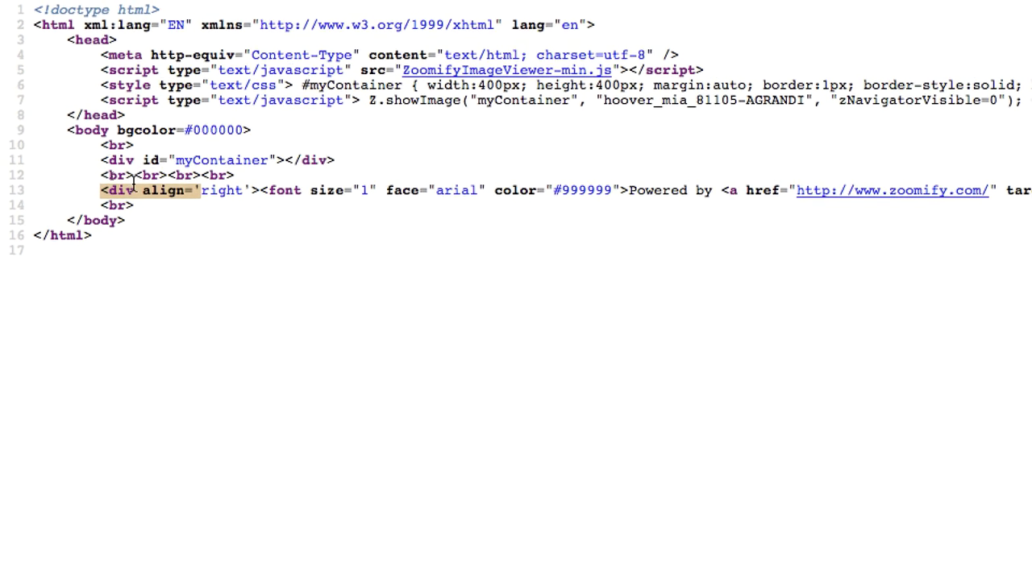
pyautogui.click(101, 189)
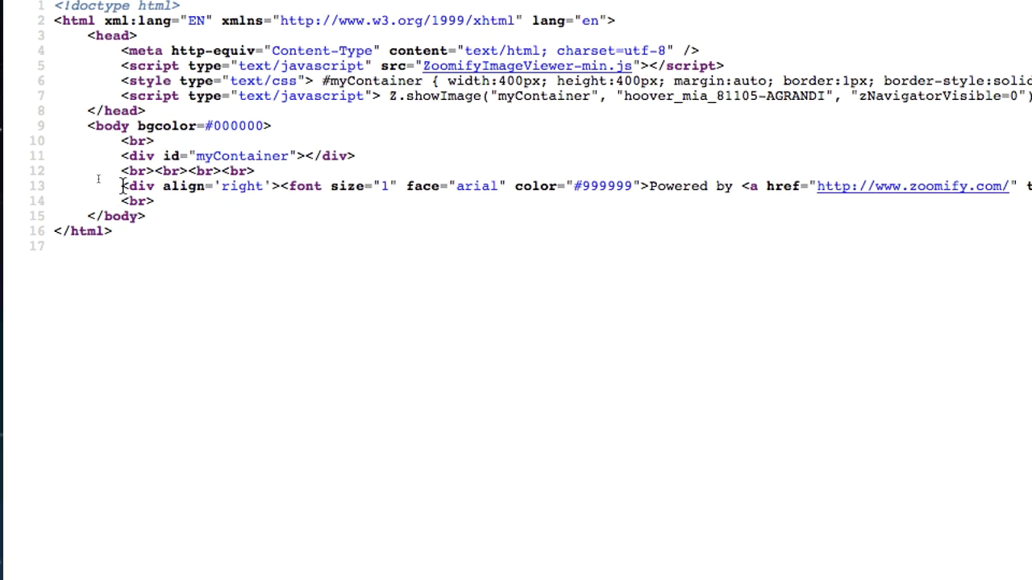
pyautogui.moveTo(122, 186); pyautogui.dragTo(209, 187)
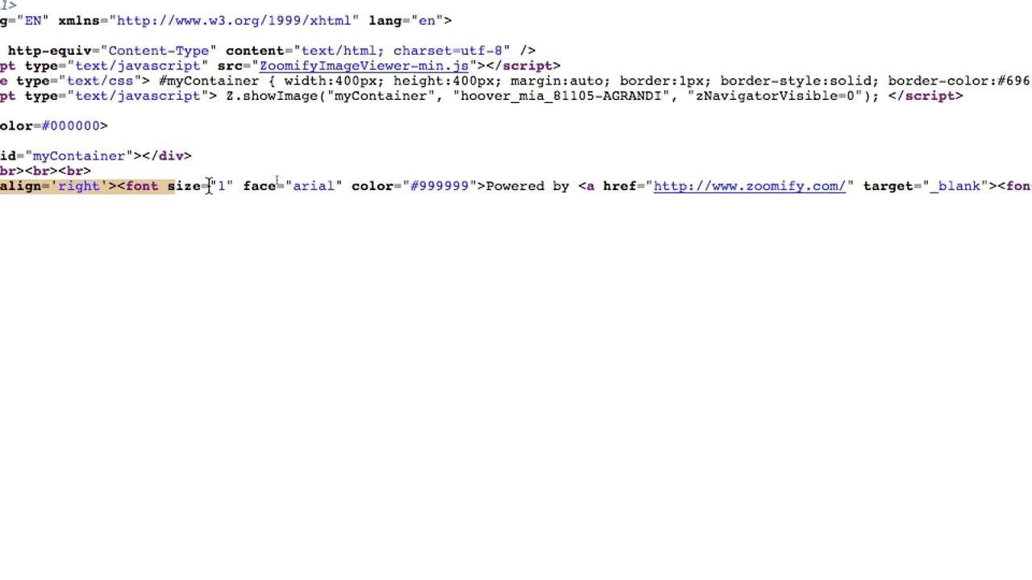
pyautogui.moveTo(209, 186); pyautogui.dragTo(649, 179)
pyautogui.hscroll(-5, 576, 194)
pyautogui.hscroll(-5, 326, 200)
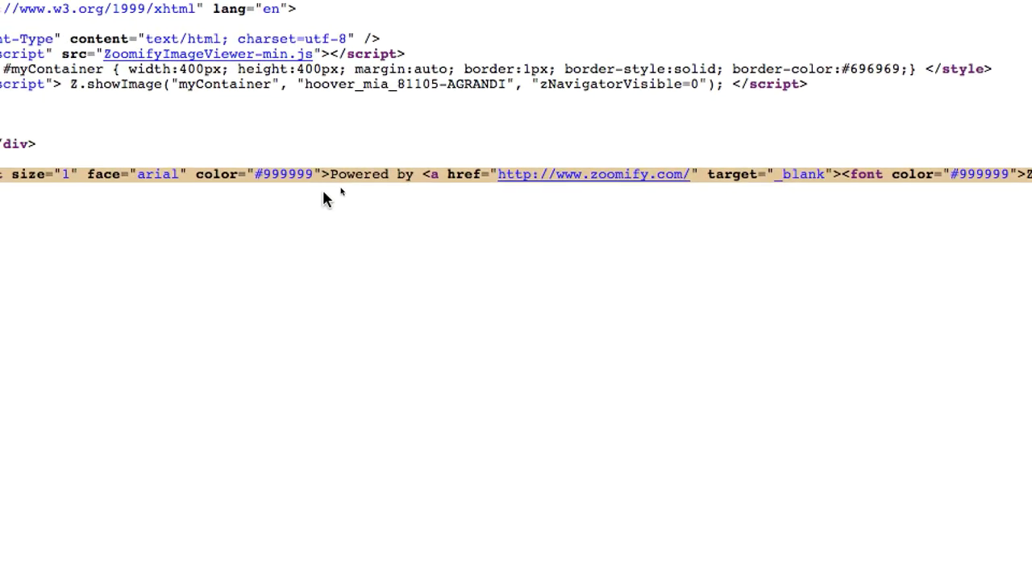
pyautogui.hscroll(-3, 282, 194)
pyautogui.hscroll(-3, 210, 196)
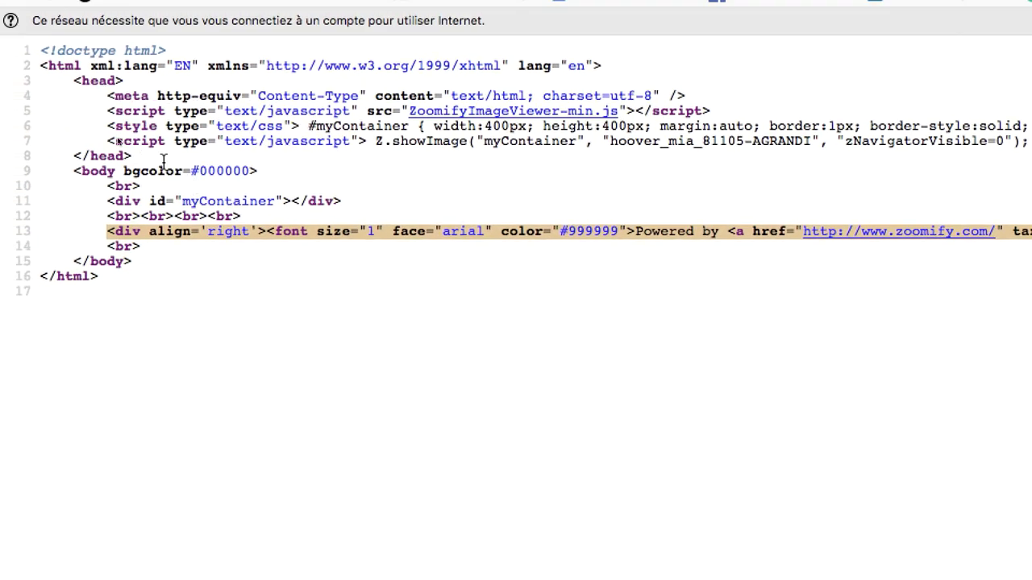
# Step: Highlight the meta, script and style lines 4–7 and line 13, then close the source tab
pyautogui.moveTo(108, 96); pyautogui.dragTo(234, 96)
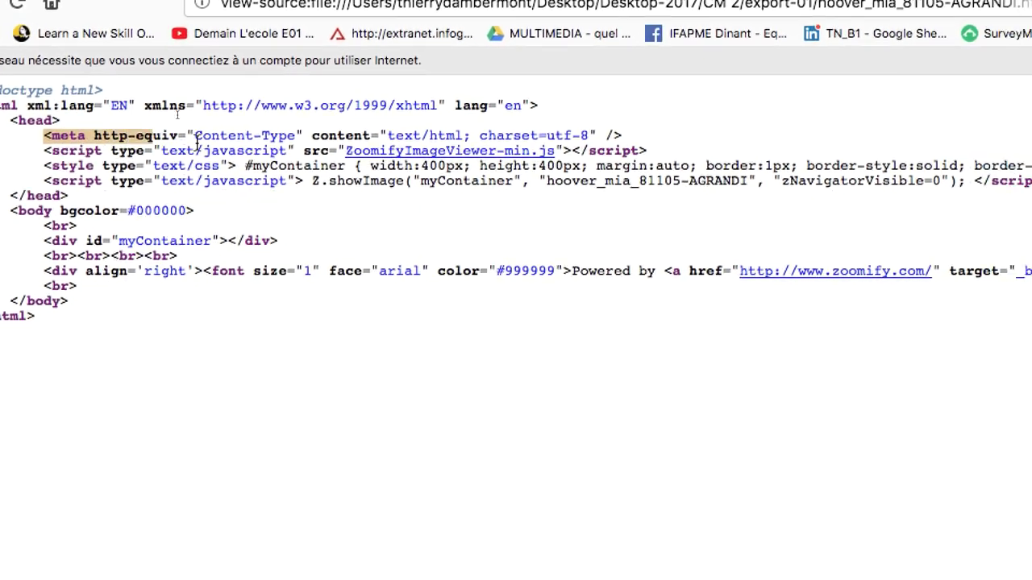
pyautogui.moveTo(196, 143); pyautogui.dragTo(532, 161)
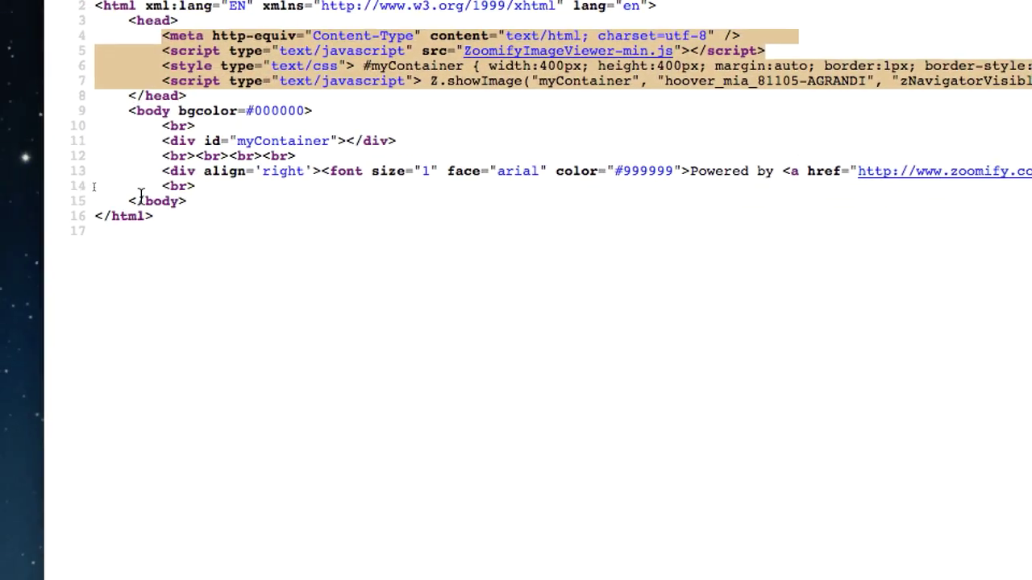
pyautogui.moveTo(137, 188); pyautogui.dragTo(676, 194)
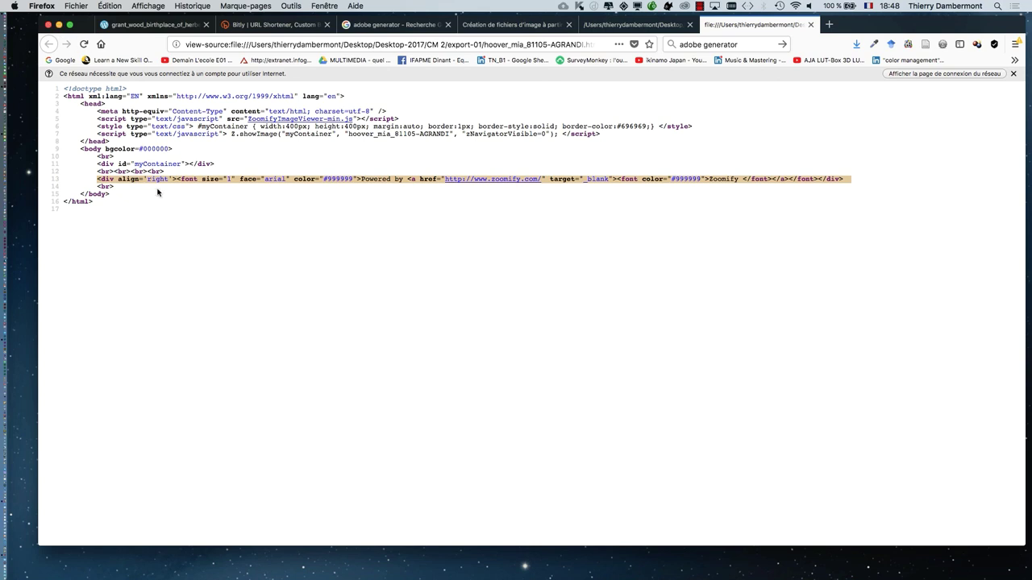
pyautogui.click(160, 200)
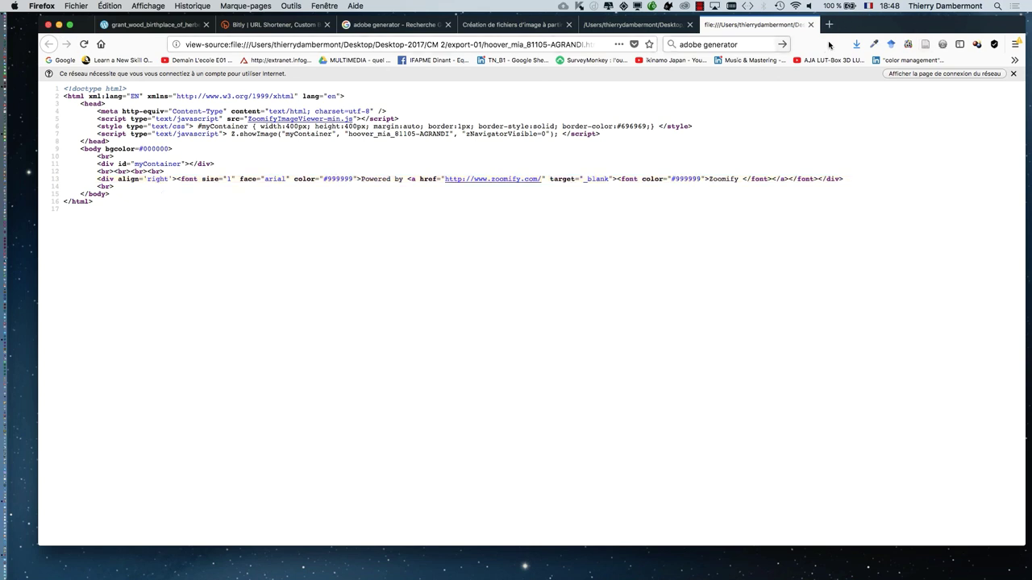
pyautogui.click(810, 25)
# Step: Select ZoomifyImageViewer-min.js in Finder, then minimize the Firefox Zoomify page
pyautogui.press('super+Tab')
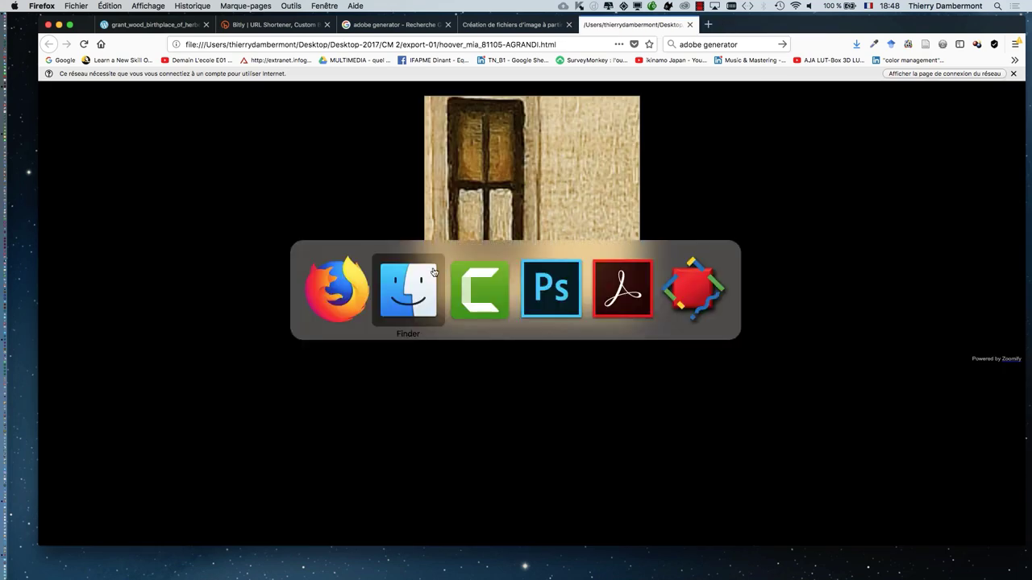
pyautogui.click(376, 117)
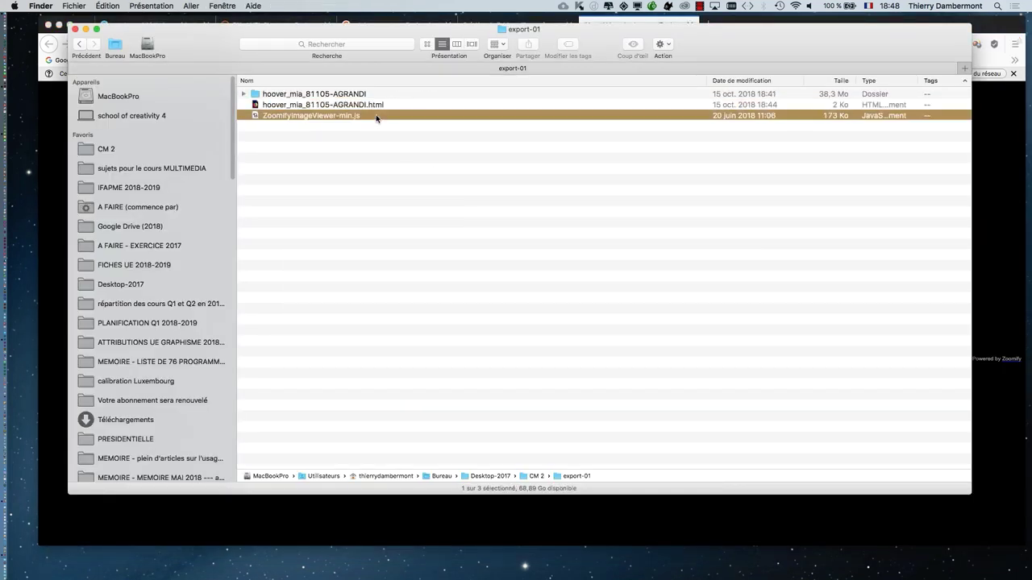
pyautogui.press('super+Tab')
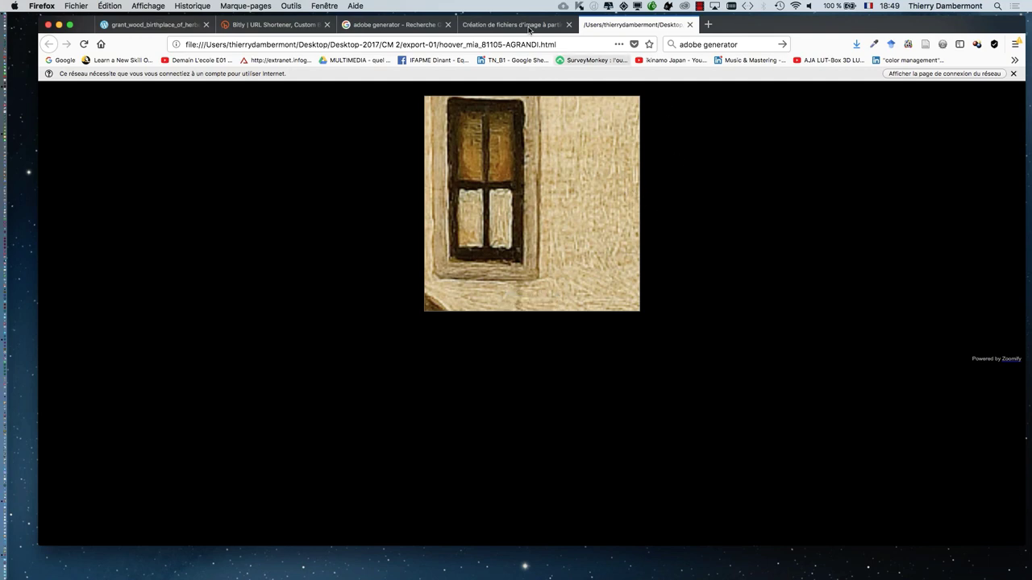
pyautogui.click(60, 25)
pyautogui.click(416, 158)
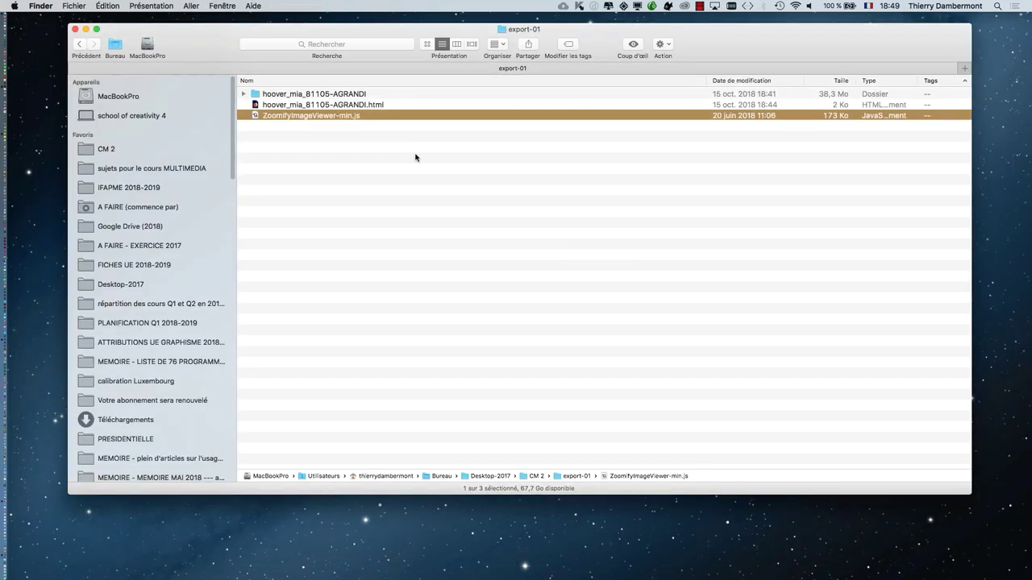
pyautogui.click(405, 143)
pyautogui.click(406, 109)
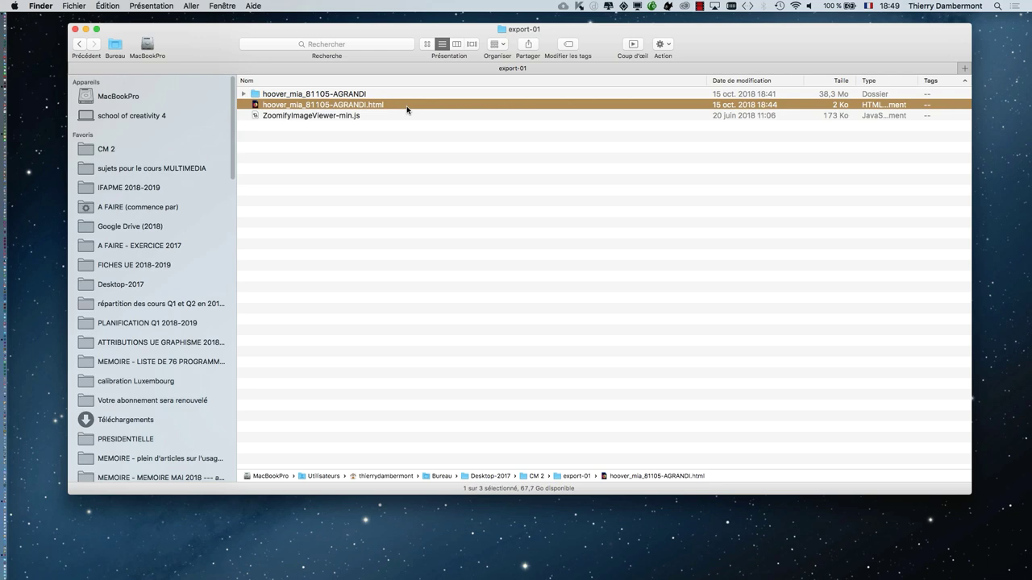